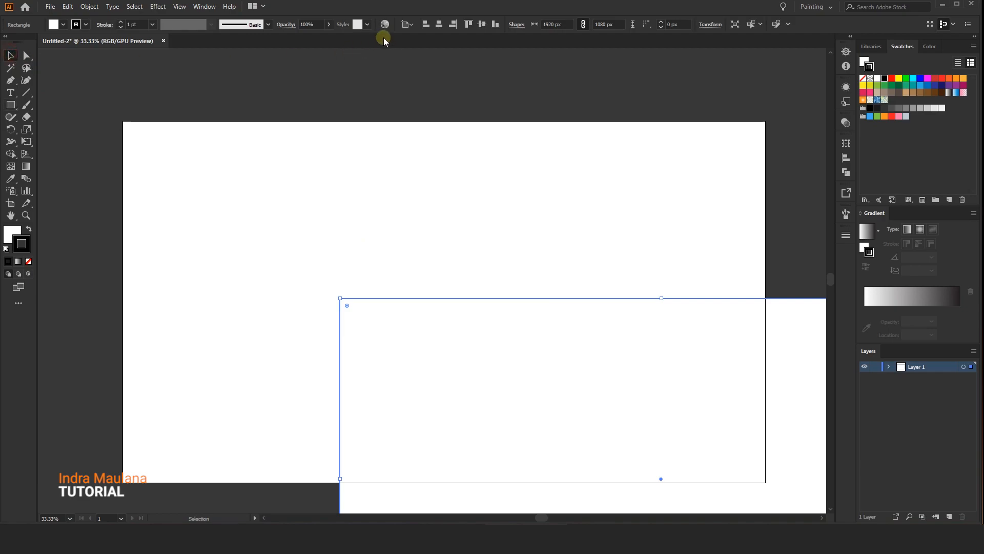
- Centre the 1920 × 1080 px rectangle on the artboard and remove its stroke
click(438, 24)
click(481, 25)
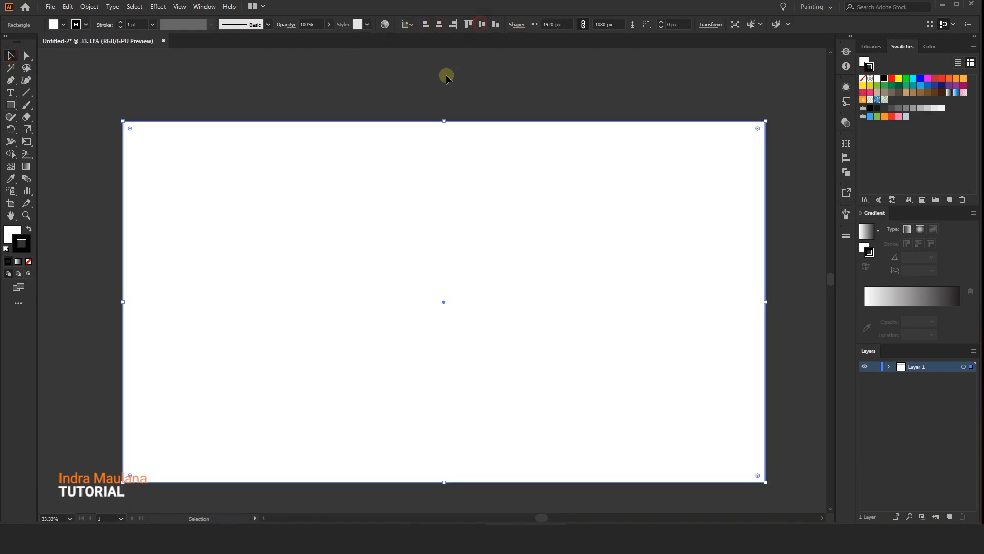
click(28, 260)
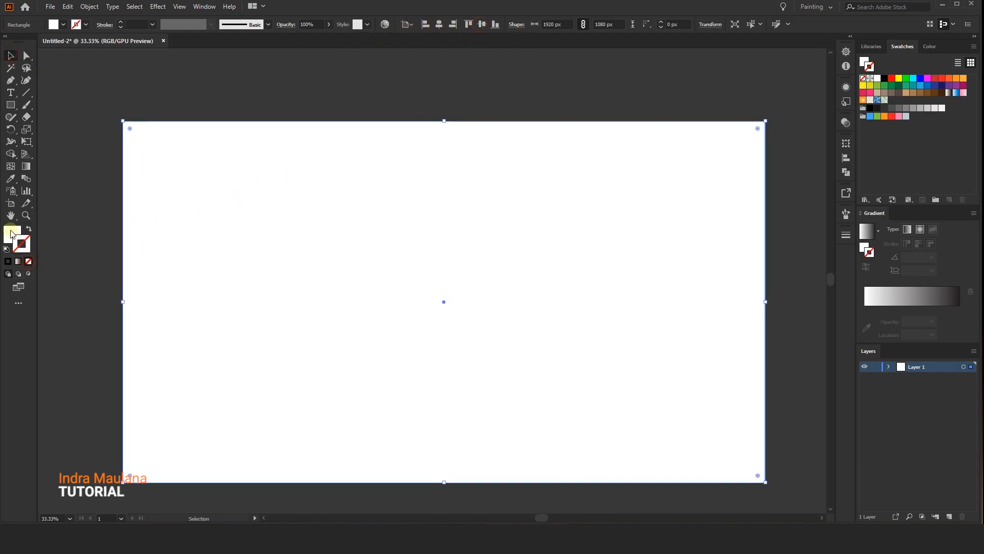
click(10, 230)
drag(647, 161, 655, 160)
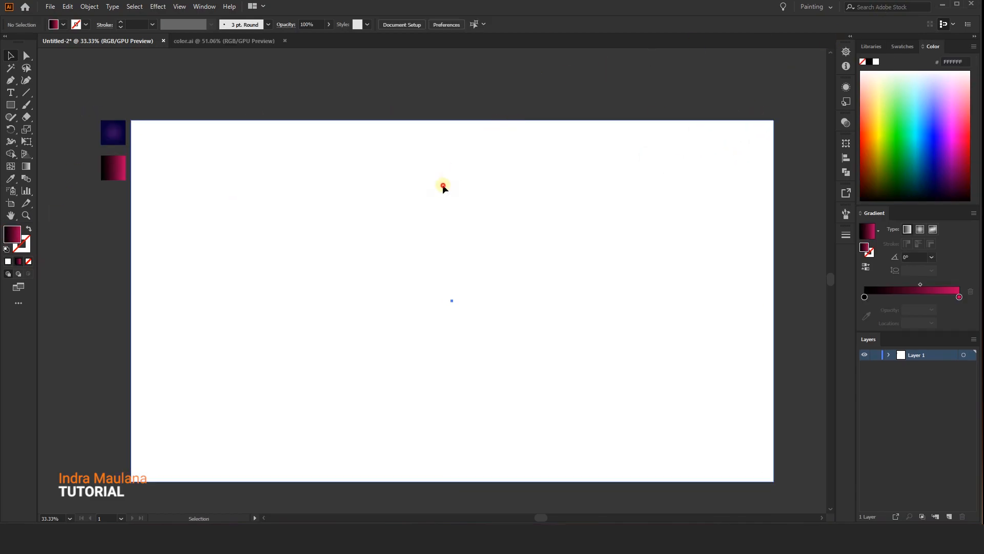
- Apply the purple-to-navy radial gradient from the sample square to the artboard-sized rectangle with the Eyedropper
click(441, 143)
drag(430, 59, 422, 75)
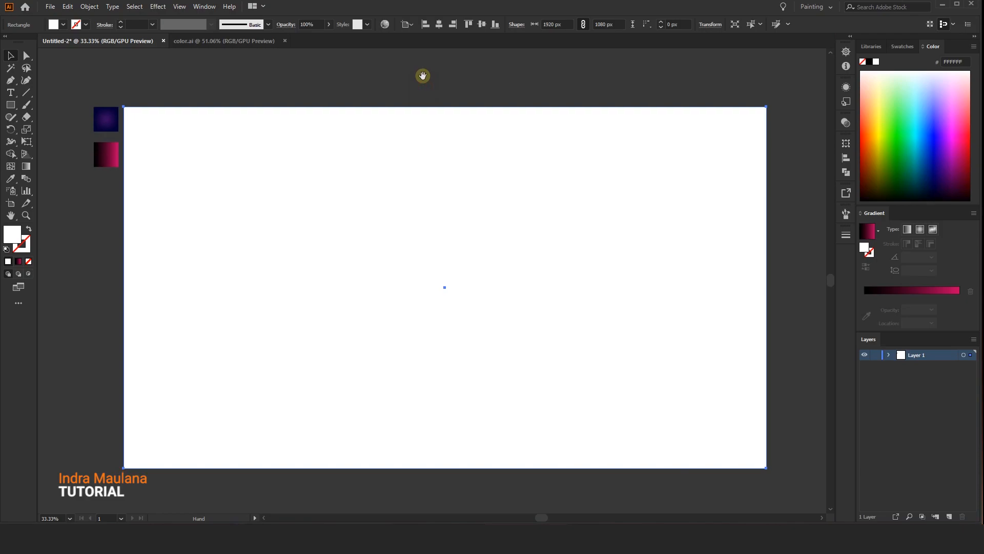
click(9, 179)
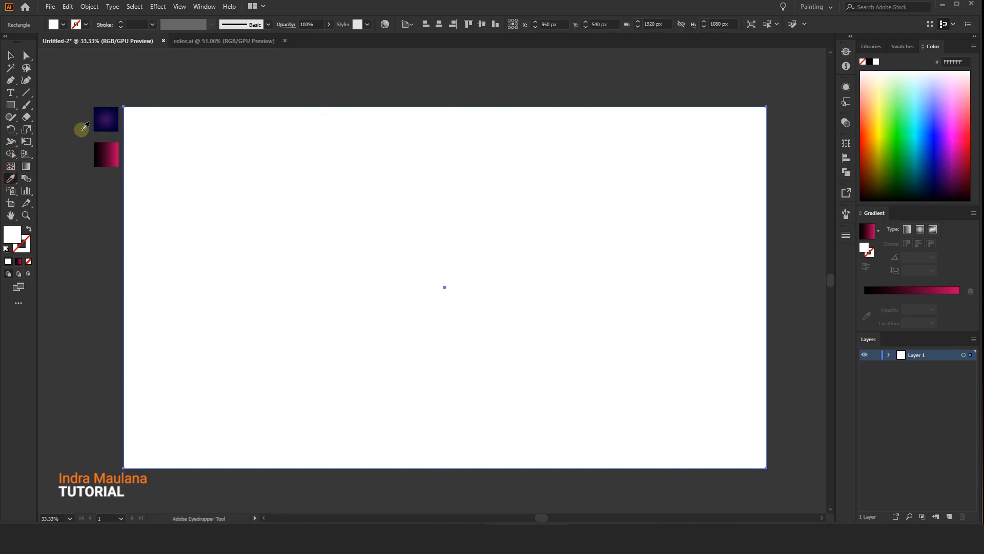
click(105, 119)
click(11, 59)
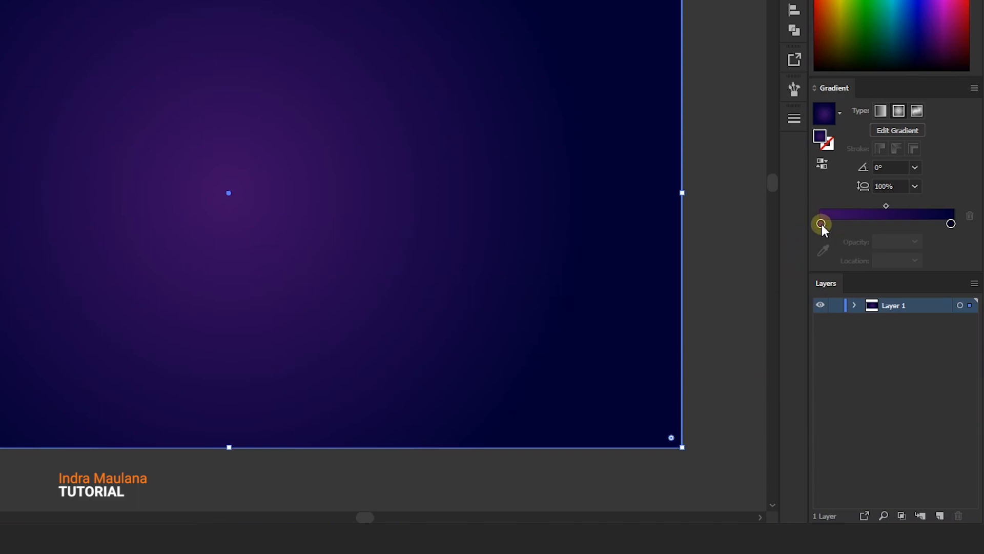
- Examine the hex colour codes of both stops in the background rectangle's radial gradient
double_click(821, 224)
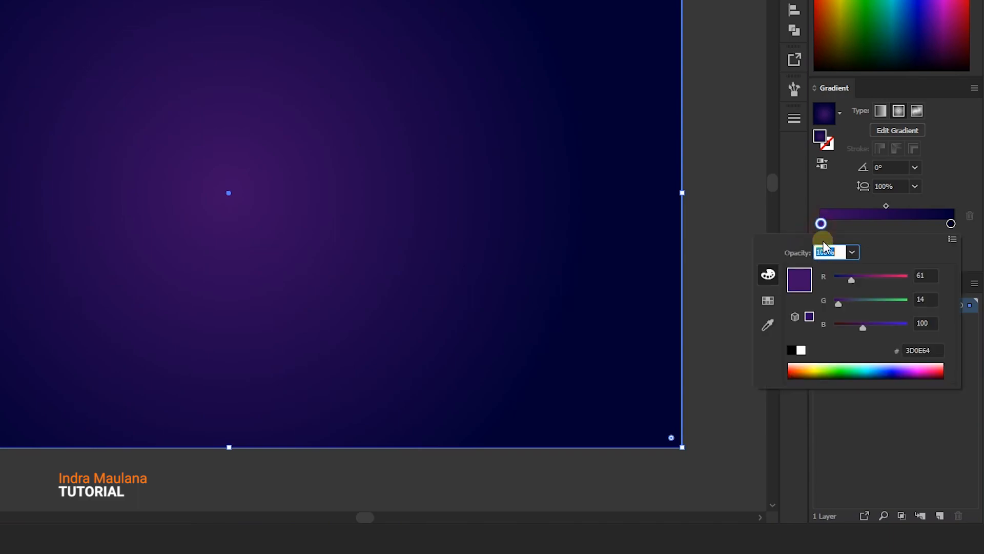
double_click(918, 351)
click(950, 223)
double_click(951, 223)
click(930, 350)
double_click(930, 350)
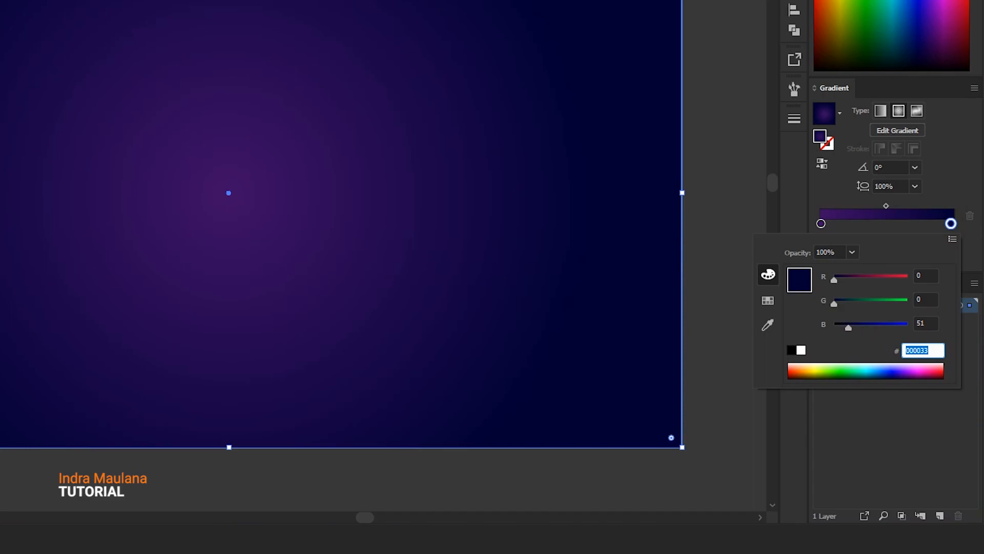
key(Escape)
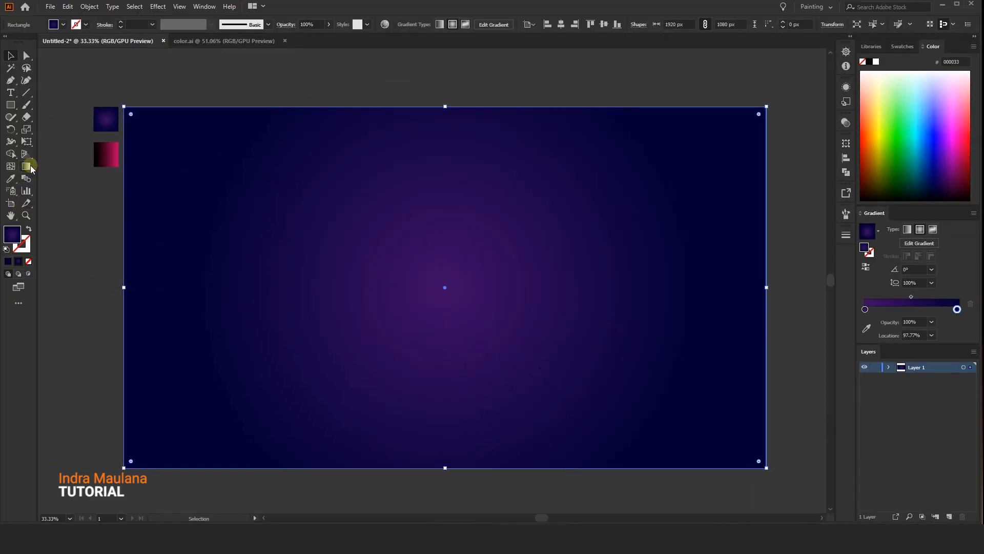
- Redraw the background's radial gradient so its purple centre lies in the upper left and fades towards the lower right
click(26, 166)
drag(175, 124, 726, 437)
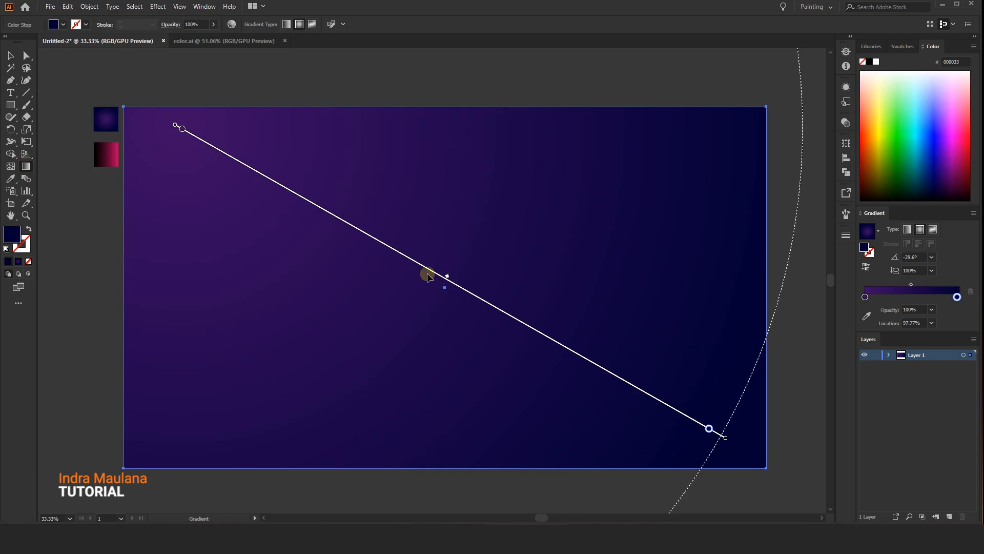
drag(241, 223, 574, 427)
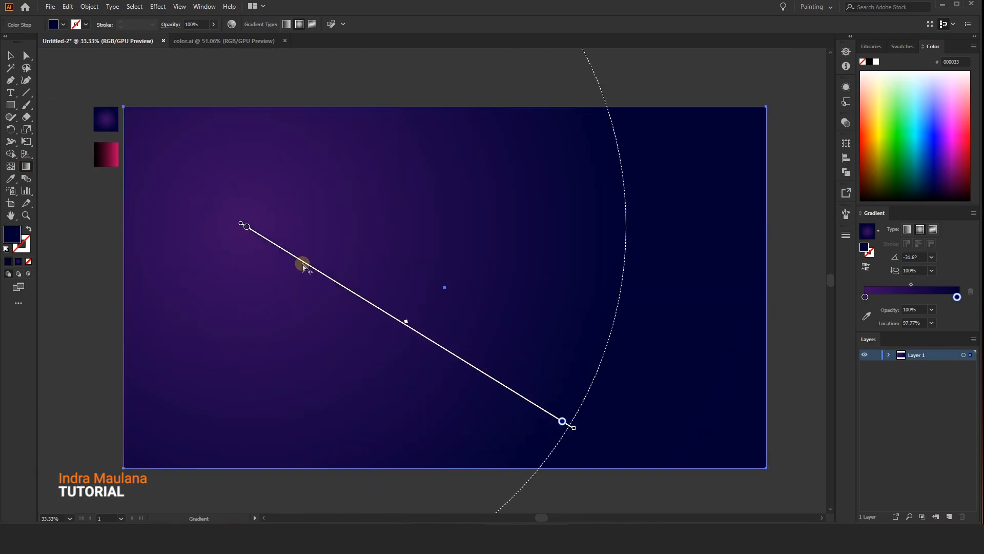
mouse_move(306, 263)
mouse_down()
mouse_move(396, 272)
mouse_move(291, 232)
mouse_move(308, 239)
mouse_up()
click(16, 56)
- Rename the background layer BG and lock it, with a new empty layer added above it
click(952, 385)
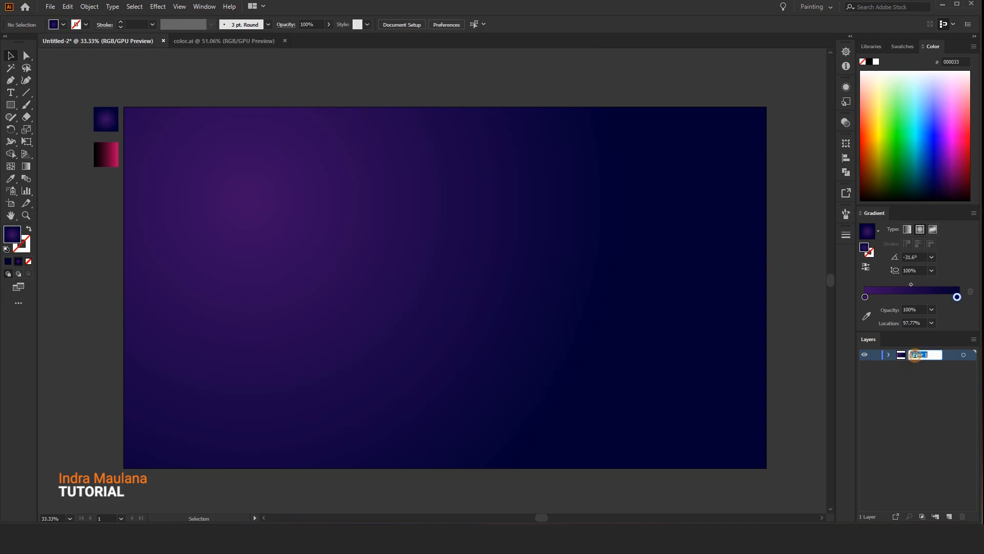
click(926, 407)
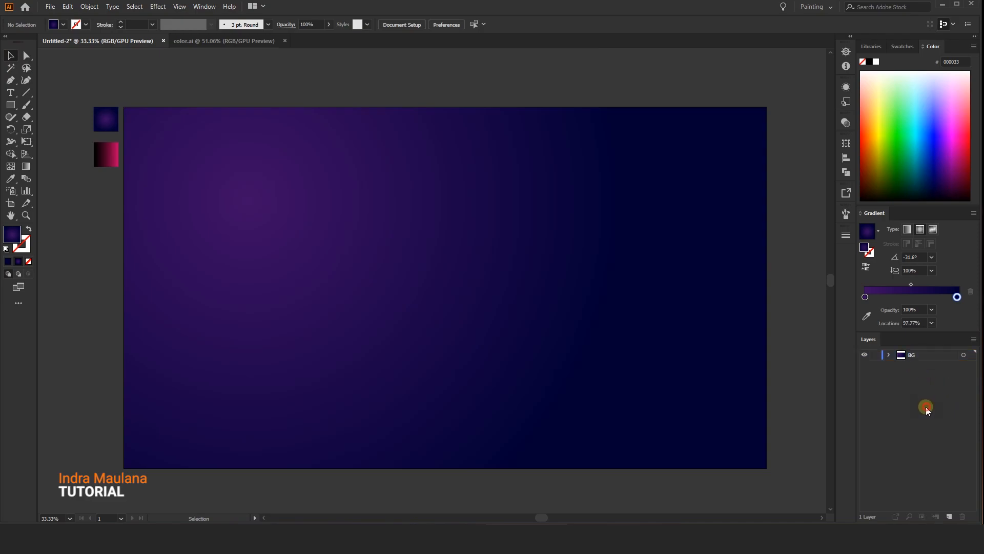
click(949, 516)
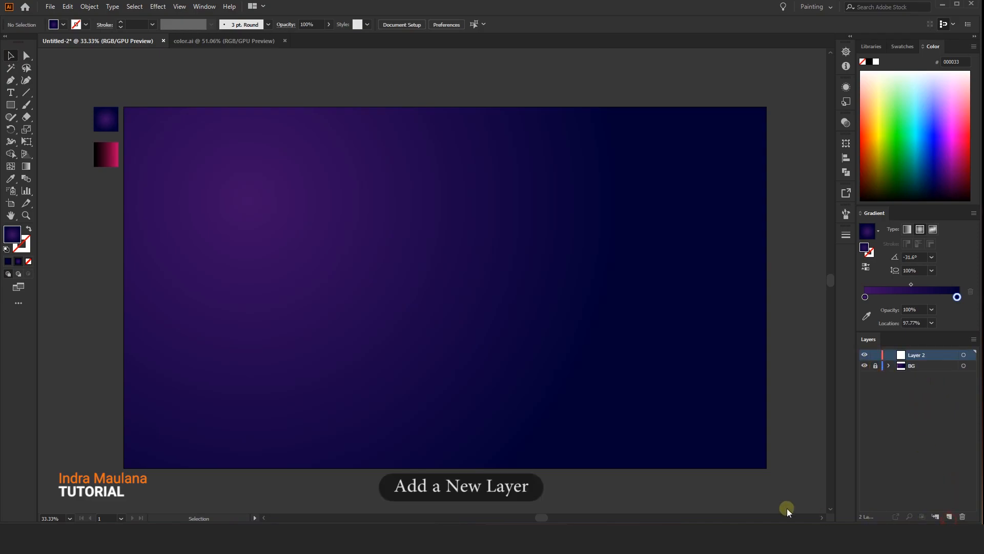
- Draw a tall narrow rectangle about 110 × 937 px near the middle of the artboard
drag(757, 491, 749, 484)
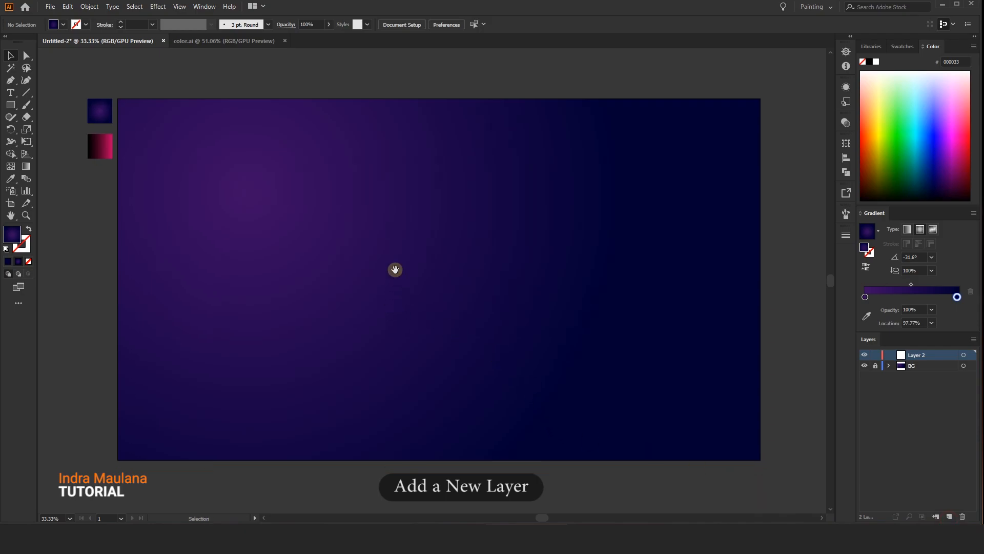
drag(395, 270, 387, 252)
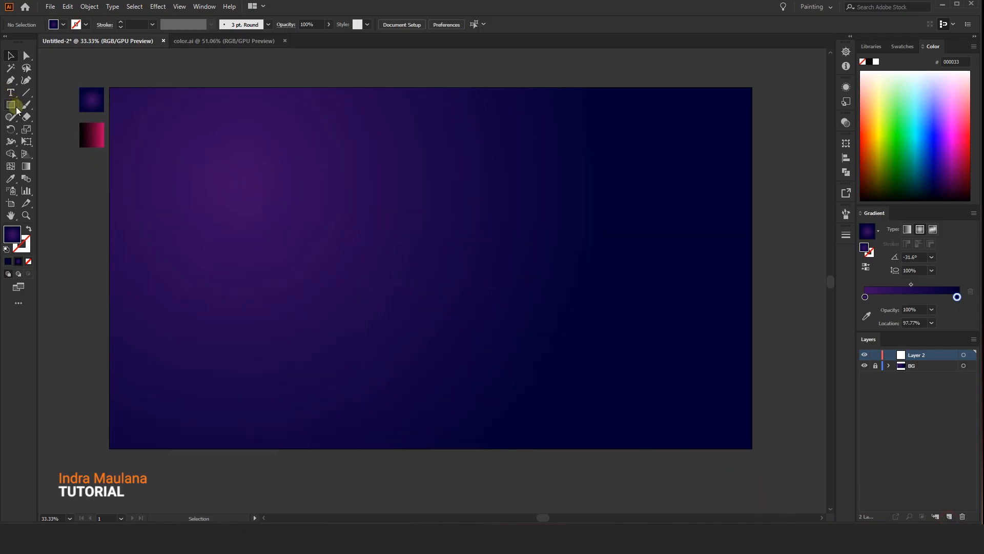
click(19, 103)
drag(358, 118, 395, 431)
click(11, 56)
click(285, 139)
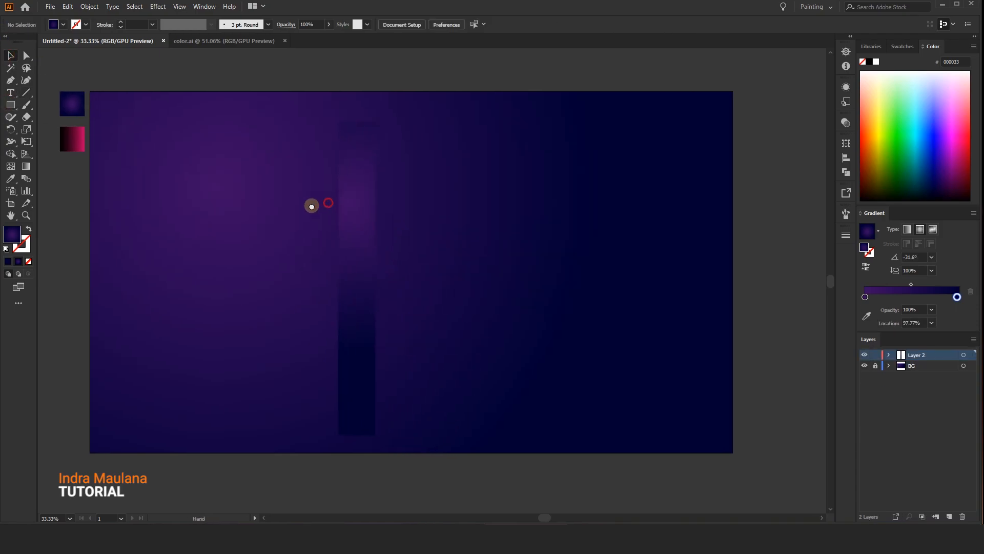
- Fill the tall narrow rectangle with a dark grey swatch
click(369, 190)
click(901, 46)
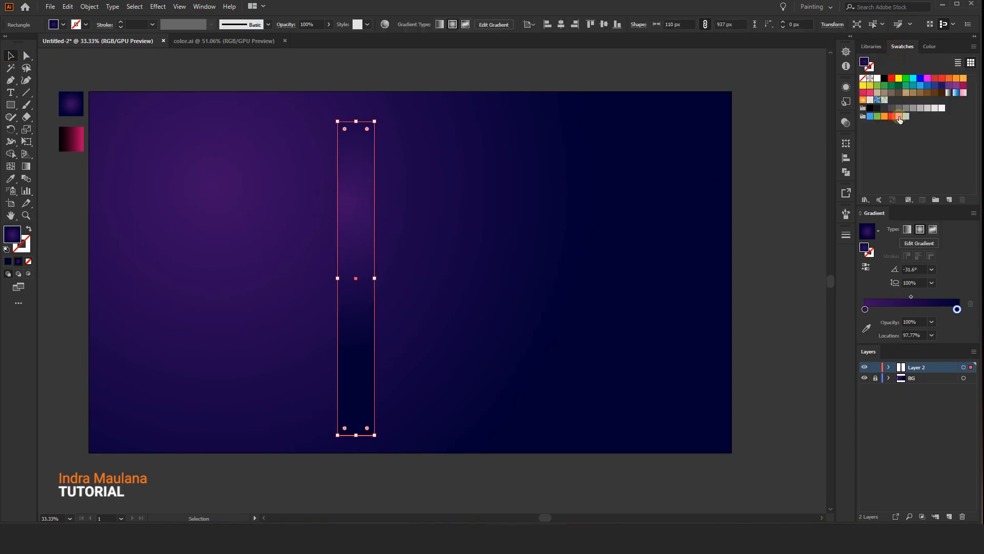
click(884, 107)
click(543, 246)
- Rotate the grey rectangle about 30 degrees clockwise and move it slightly up and to the right
click(363, 198)
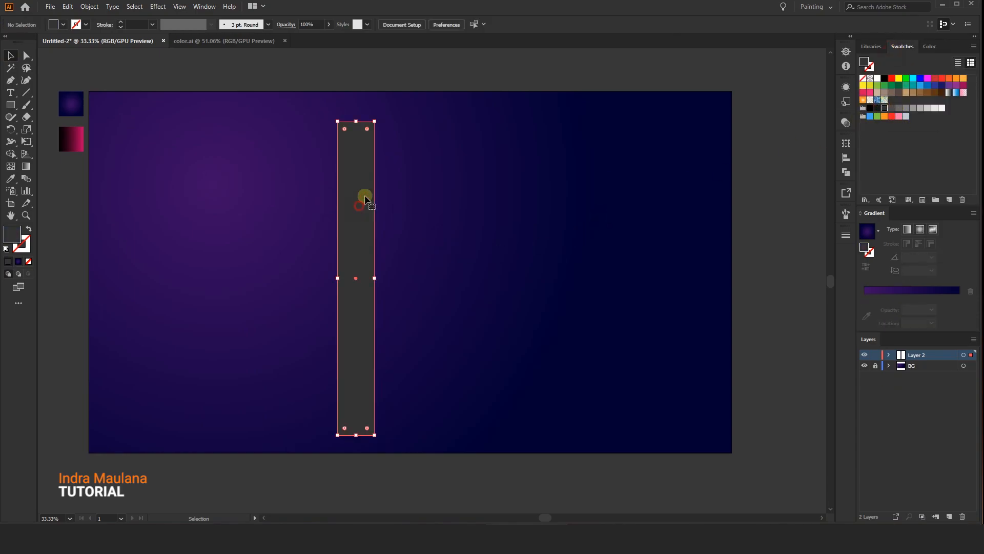
drag(375, 118, 462, 136)
drag(407, 194, 475, 169)
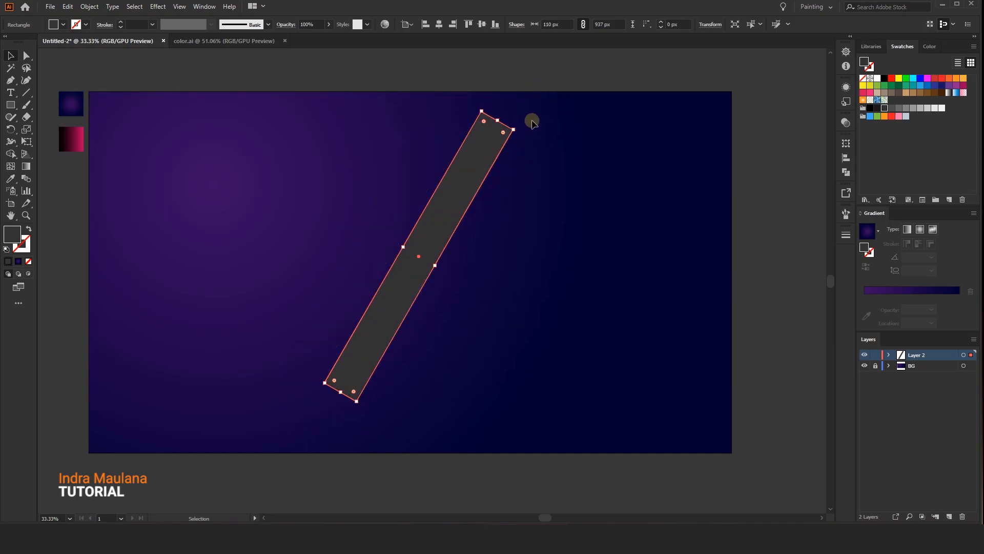
- Lengthen the slanted grey strip to about 1712 px so both ends extend past the artboard's upper and lower edges
drag(515, 129, 589, 50)
drag(473, 232, 537, 168)
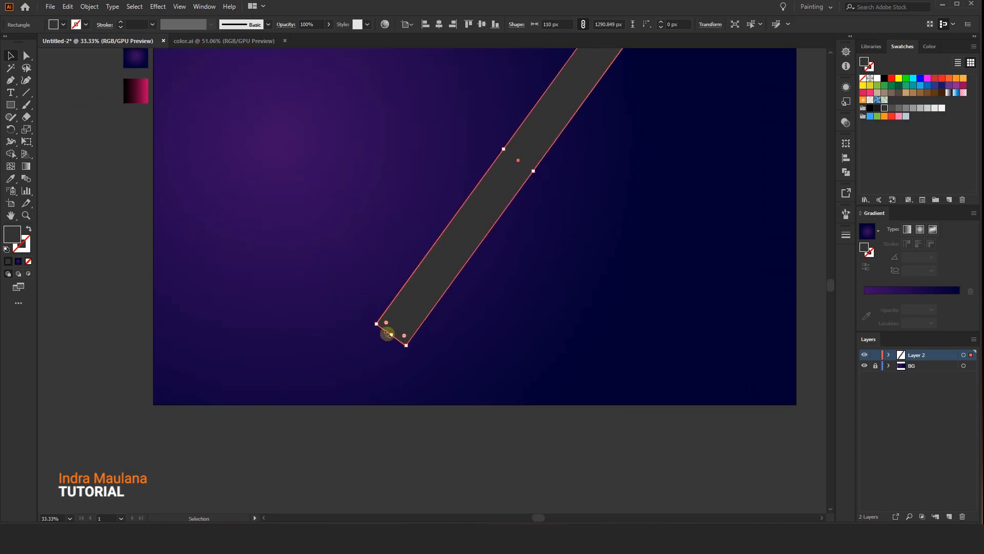
drag(392, 336, 312, 452)
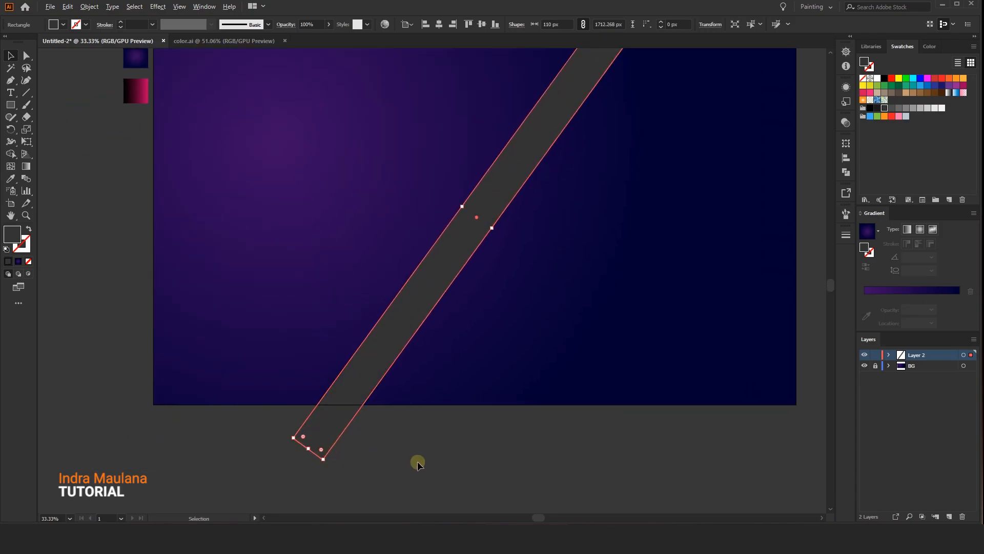
click(416, 460)
- Fine-tune the grey strip's tilt to be slightly steeper and keep it crossing the middle of the artboard
key(ctrl+minus)
click(419, 277)
drag(511, 128, 528, 117)
drag(418, 207, 430, 220)
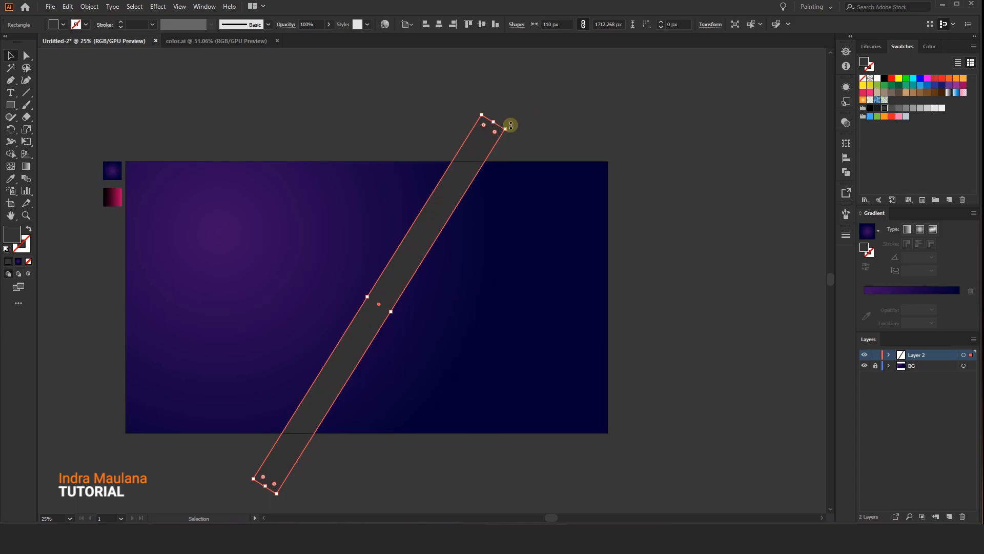
drag(509, 128, 507, 122)
drag(458, 186, 444, 173)
click(599, 97)
drag(568, 117, 580, 117)
- Widen the slanted grey strip to about 145 px
click(464, 159)
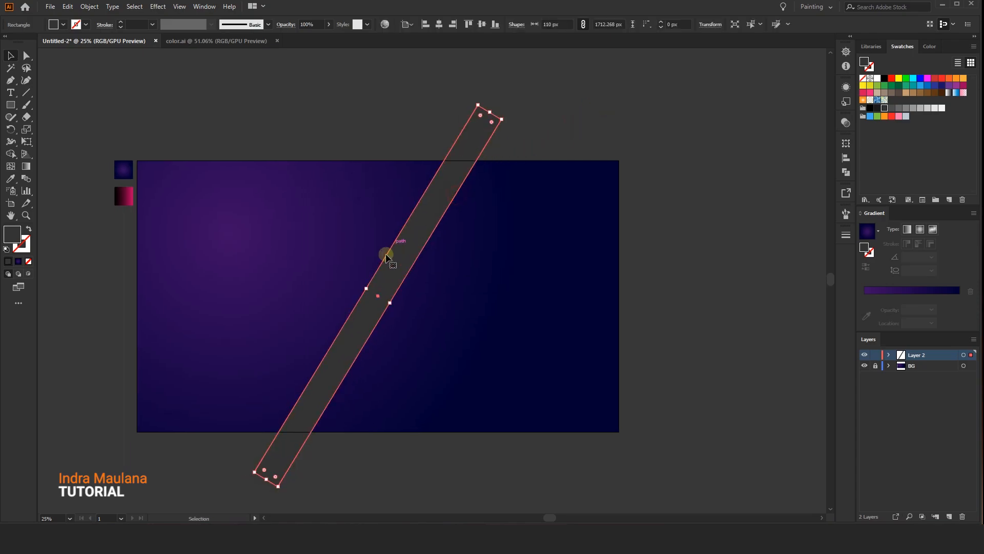
drag(366, 288, 358, 282)
click(387, 107)
drag(387, 108, 394, 105)
click(420, 201)
drag(416, 221, 419, 220)
click(387, 147)
drag(401, 141, 387, 134)
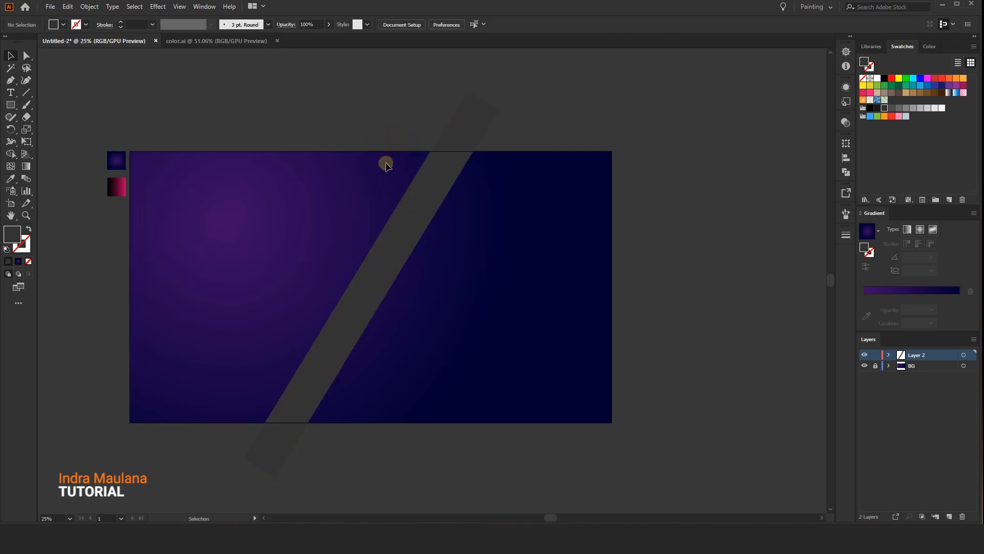
drag(531, 115, 518, 112)
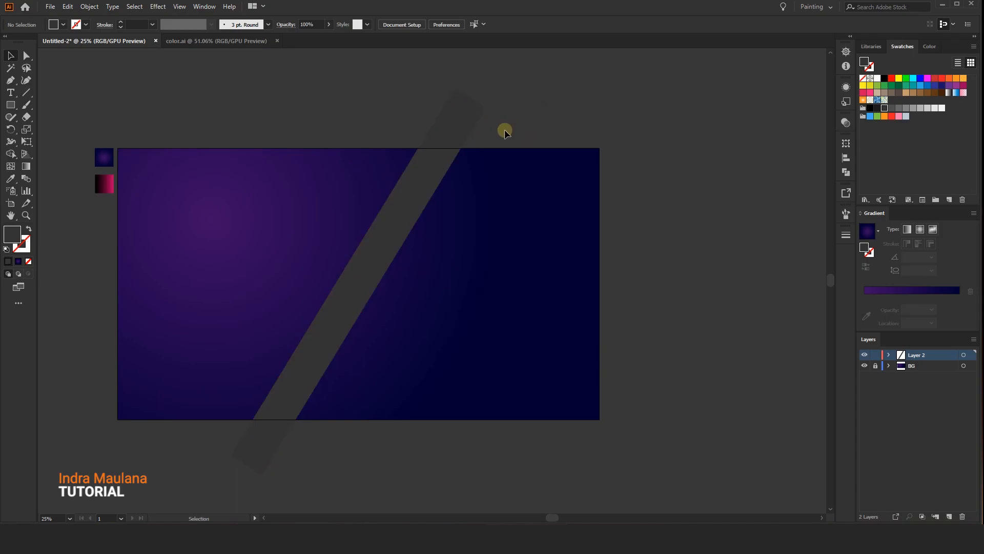
click(427, 177)
click(532, 98)
drag(282, 99, 286, 109)
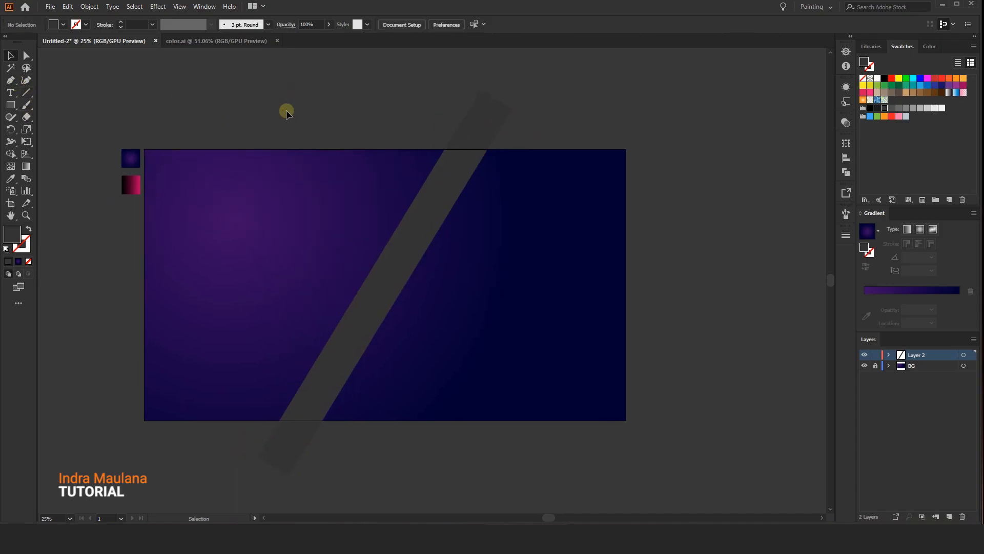
- Place a copy of the grey strip about 102 px to the left of the original, overlapping it
click(425, 234)
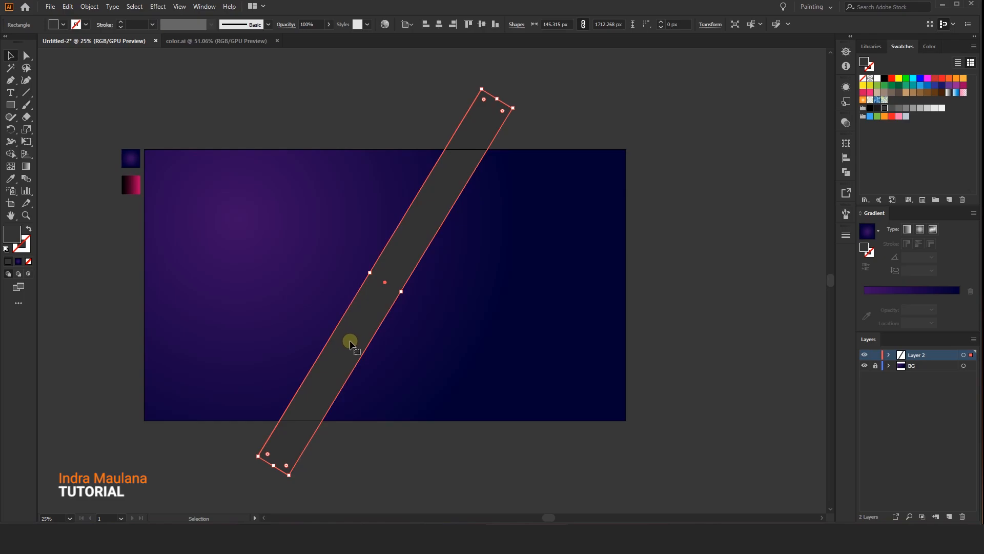
drag(356, 330, 335, 334)
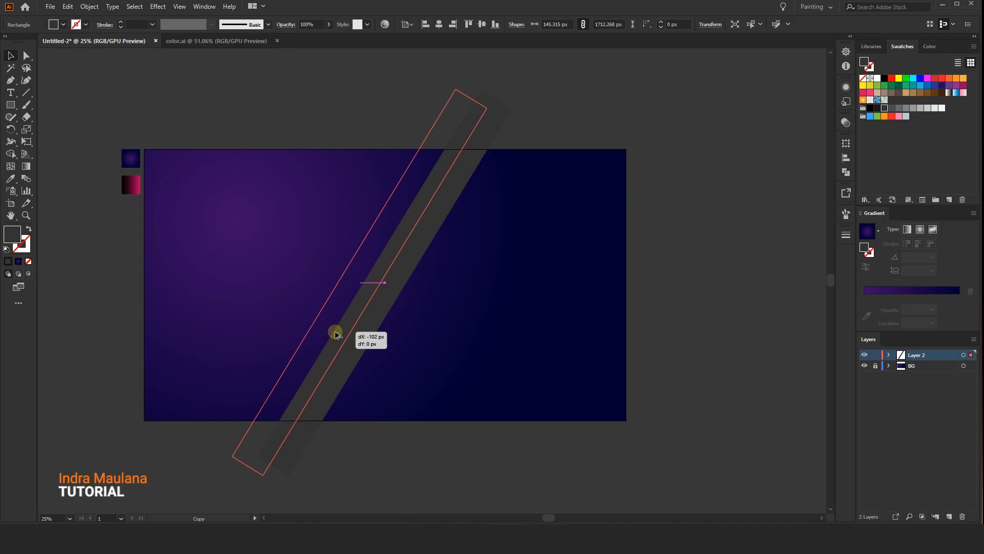
drag(336, 334, 336, 334)
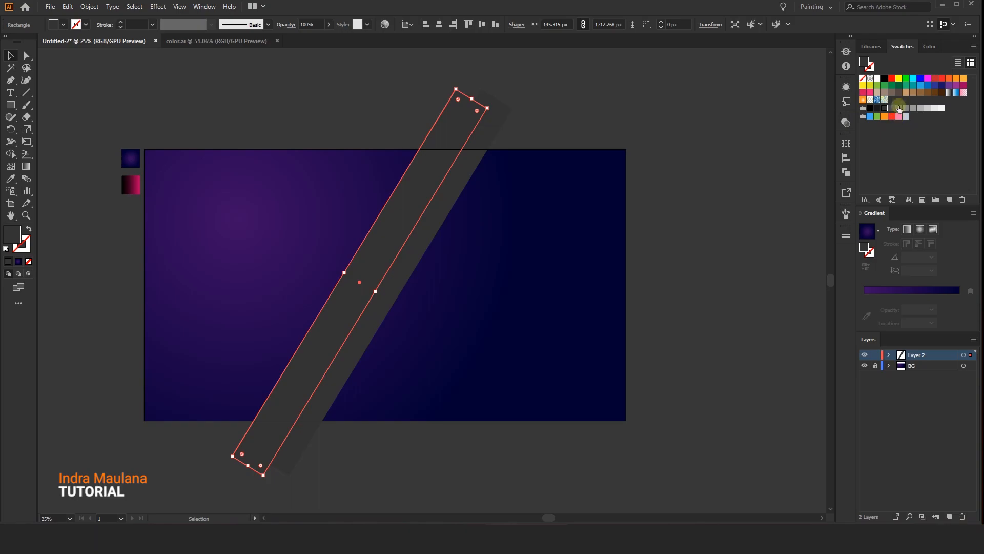
- Fill the copied strip with white and lower its opacity to 42%
click(878, 80)
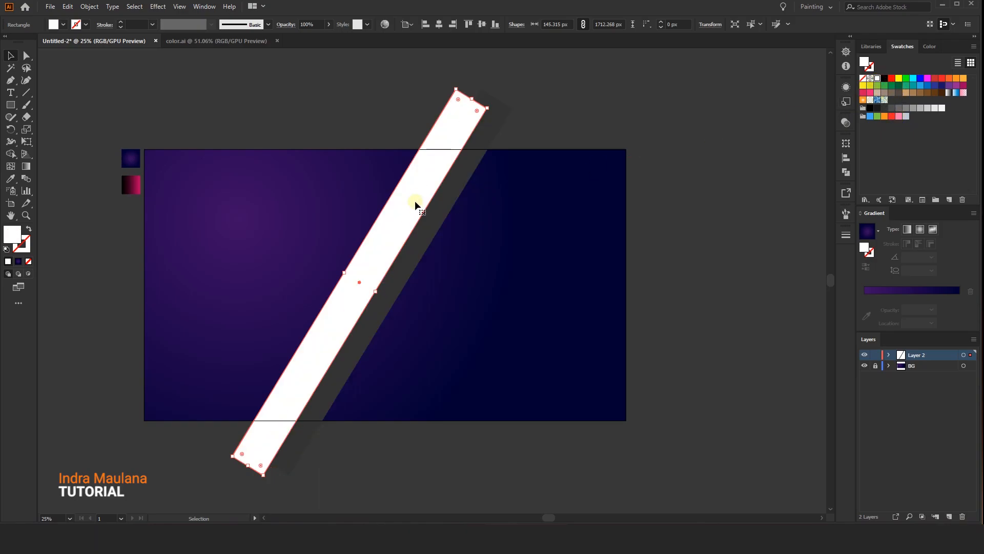
click(328, 25)
drag(322, 37, 304, 37)
drag(333, 107, 355, 96)
- Widen the translucent white strip to about 232 px so its right edge meets the right edge of the dark strip
click(395, 218)
drag(346, 282, 371, 237)
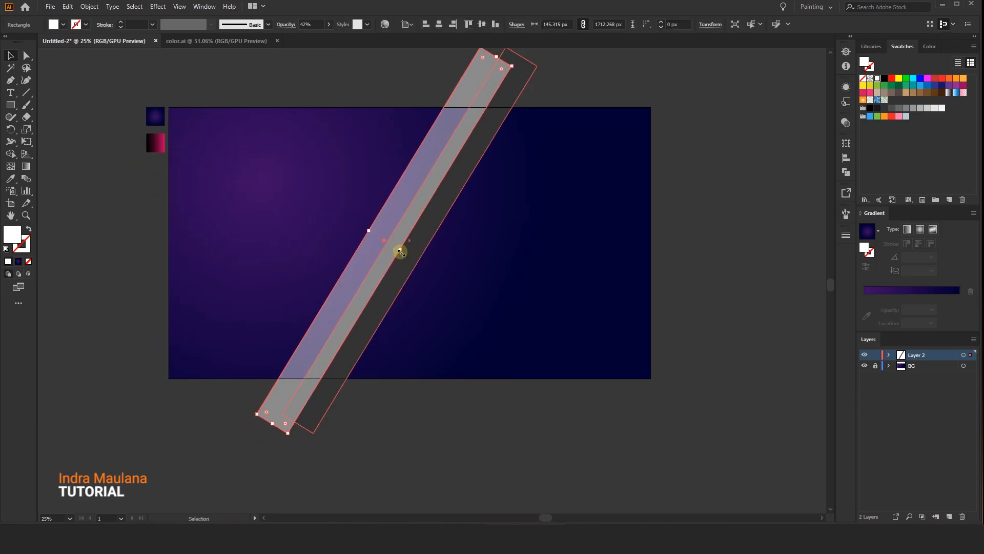
mouse_move(400, 252)
mouse_down()
mouse_move(410, 263)
mouse_move(398, 256)
mouse_up()
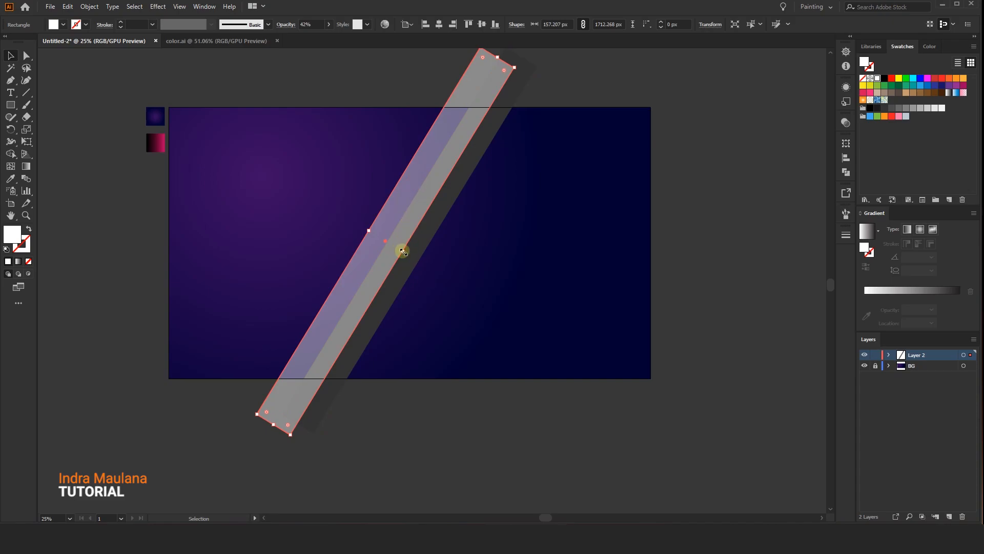
drag(403, 251, 423, 260)
click(653, 216)
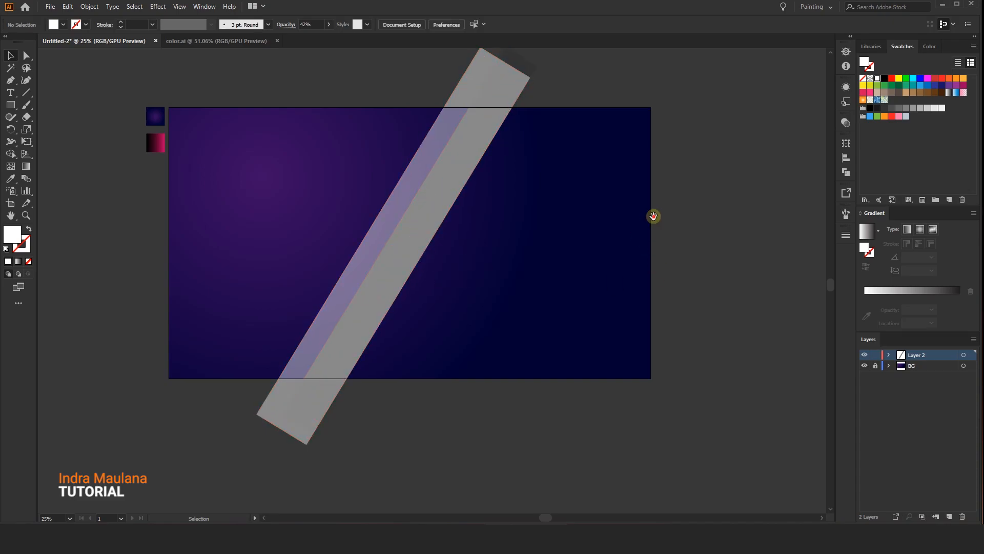
drag(653, 216, 683, 221)
click(357, 306)
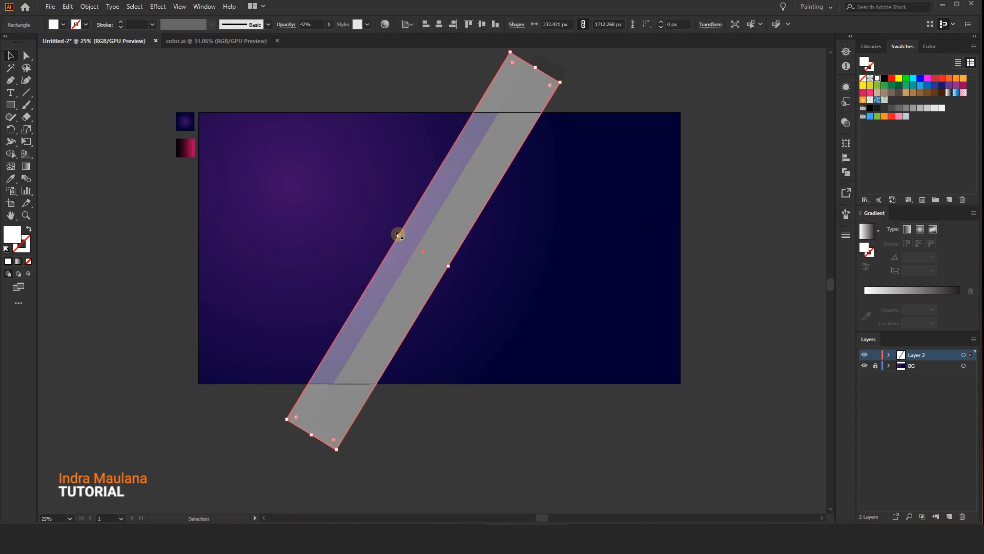
- Widen the translucent white strip to about 318 px and send it behind the dark strip
drag(398, 235, 380, 219)
click(441, 388)
right_click(413, 250)
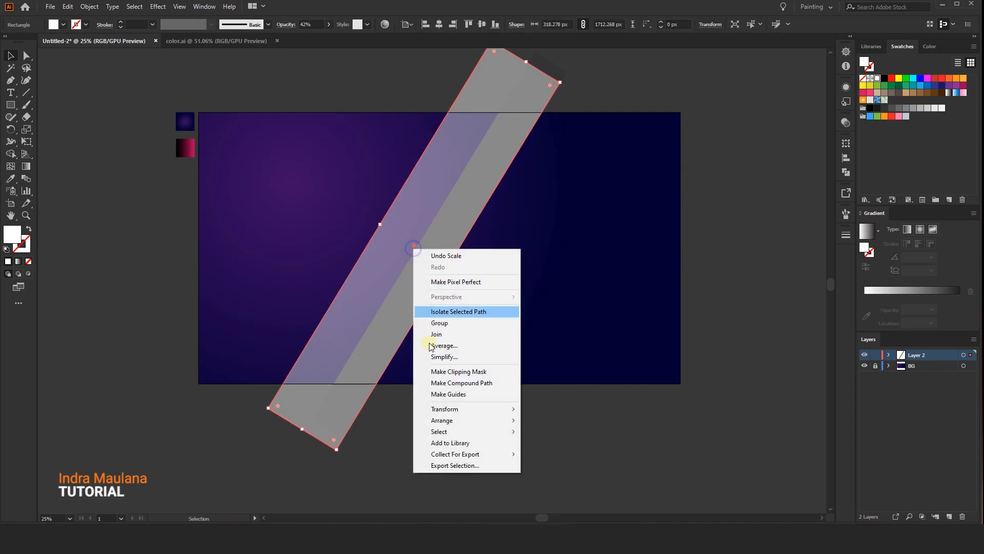
mouse_move(445, 420)
click(547, 449)
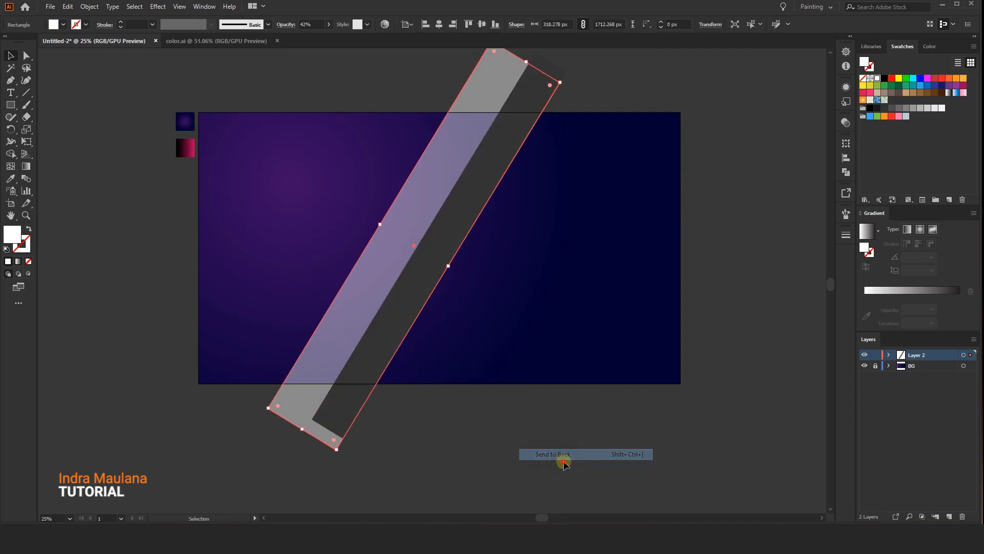
click(523, 440)
scroll(519, 439, right, 1)
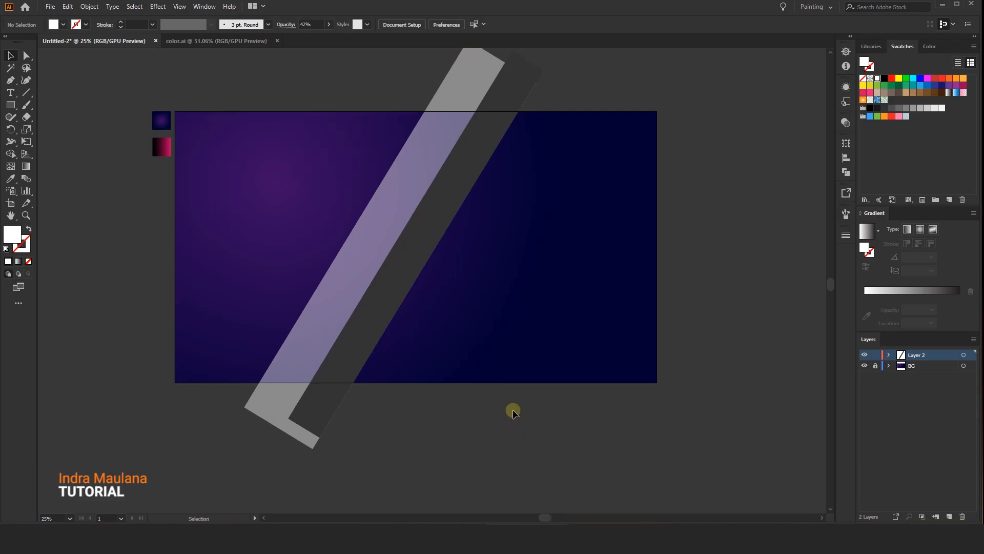
- Copy the black-to-pink gradient from the sample square onto the wide strip and check the colours of its two end stops
click(405, 180)
click(11, 179)
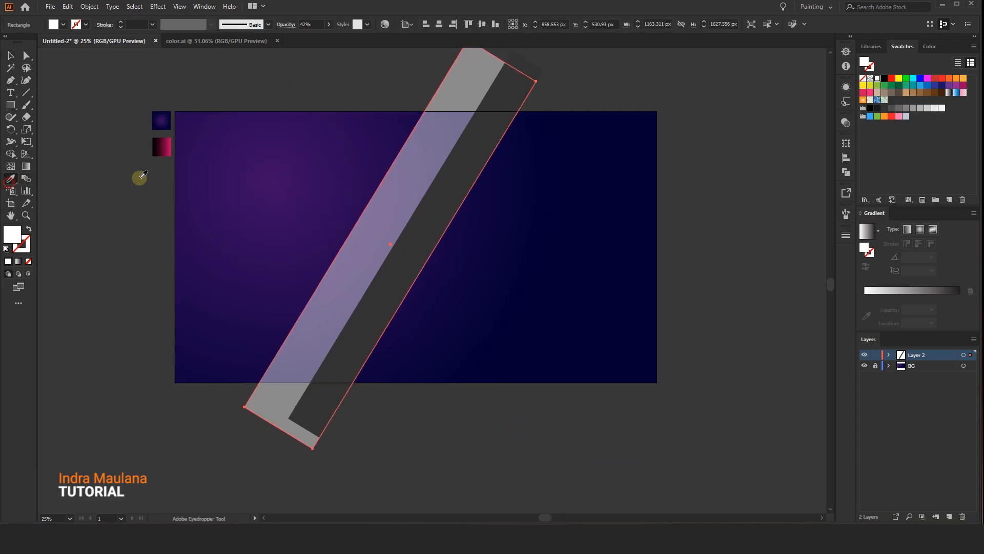
click(161, 149)
click(10, 56)
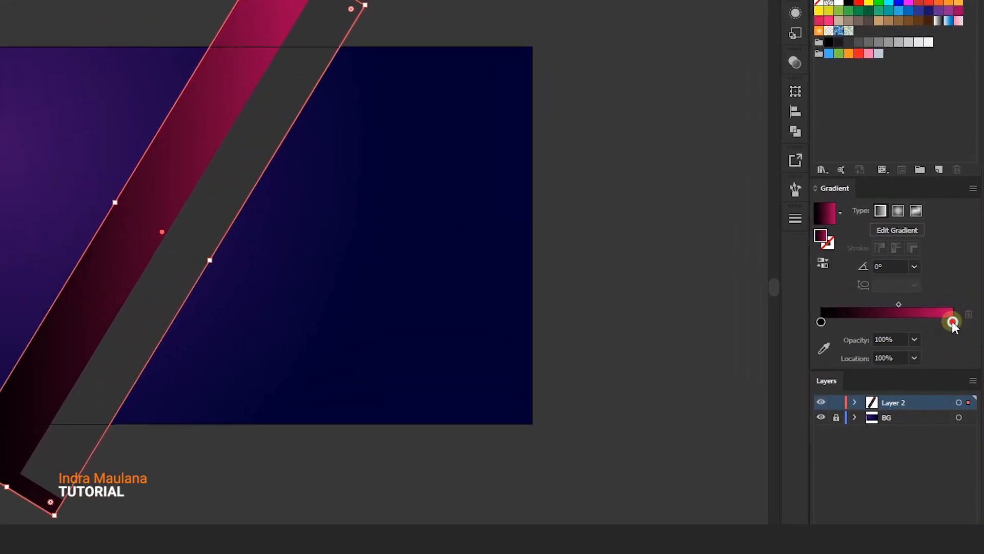
double_click(959, 310)
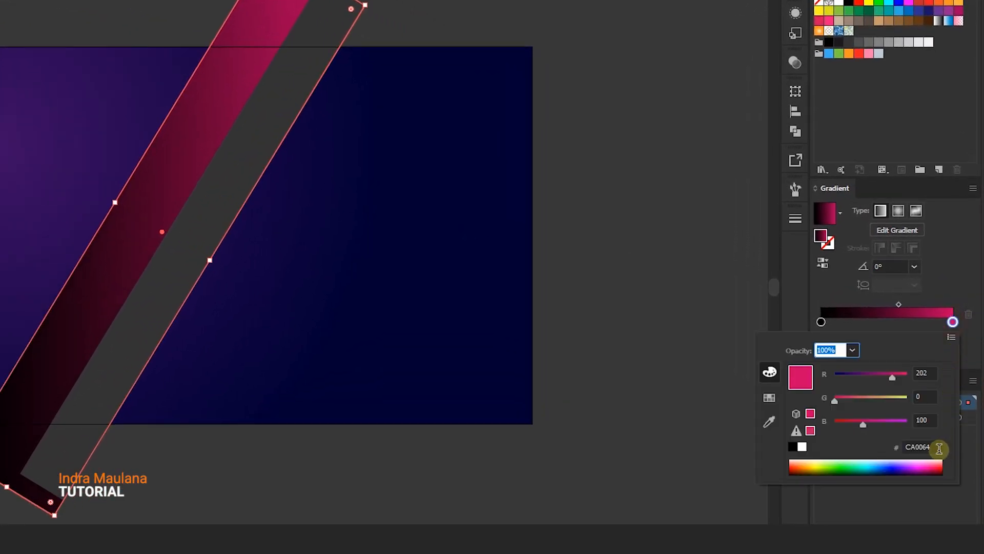
click(921, 447)
double_click(821, 322)
click(884, 445)
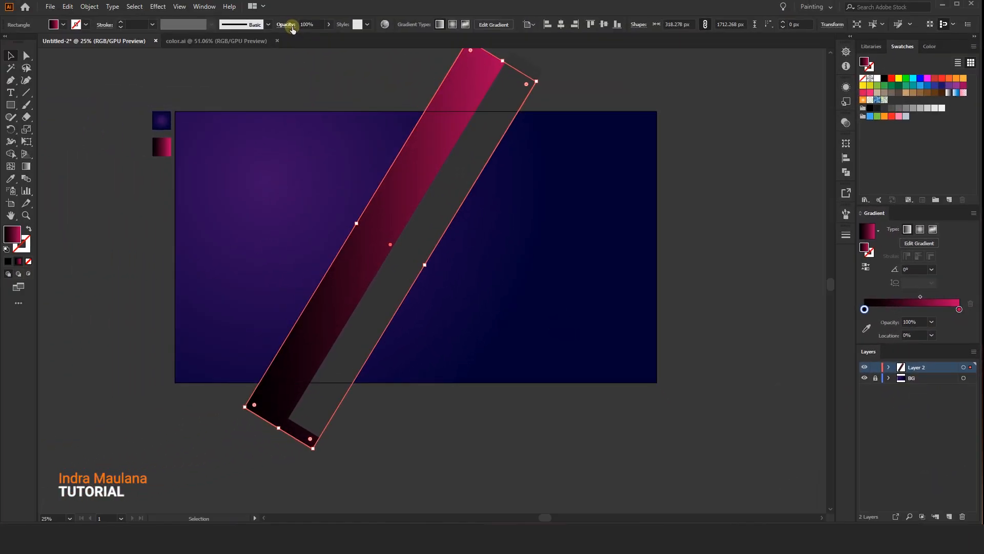
- Set the wide gradient strip's blending mode to Screen
click(286, 24)
click(205, 42)
click(200, 113)
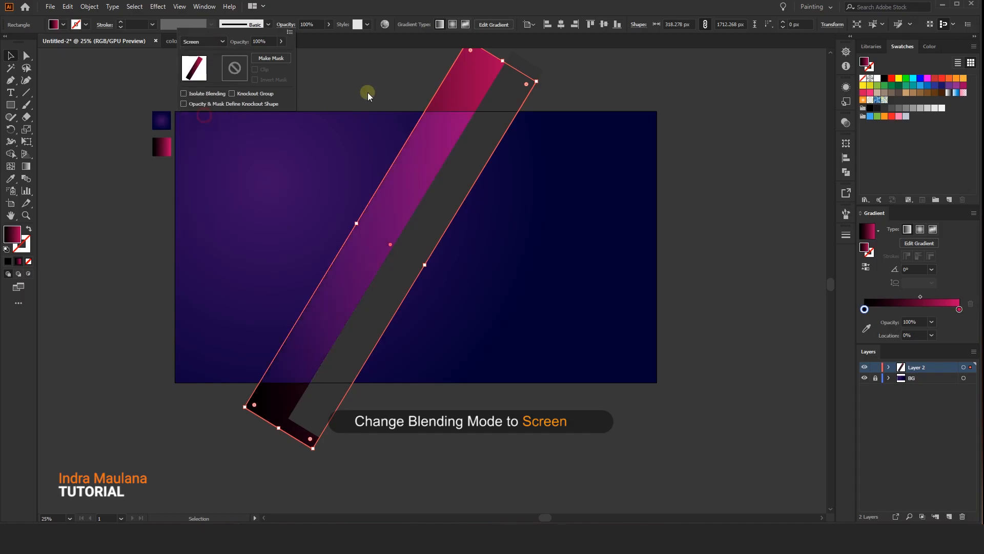
click(407, 64)
- Run the wide strip's gradient along its length at about -122.7°, from black at the upper end to pink at the lower end
click(419, 134)
key(g)
drag(296, 371, 453, 159)
drag(481, 79, 287, 385)
drag(399, 232, 378, 259)
click(10, 55)
click(312, 60)
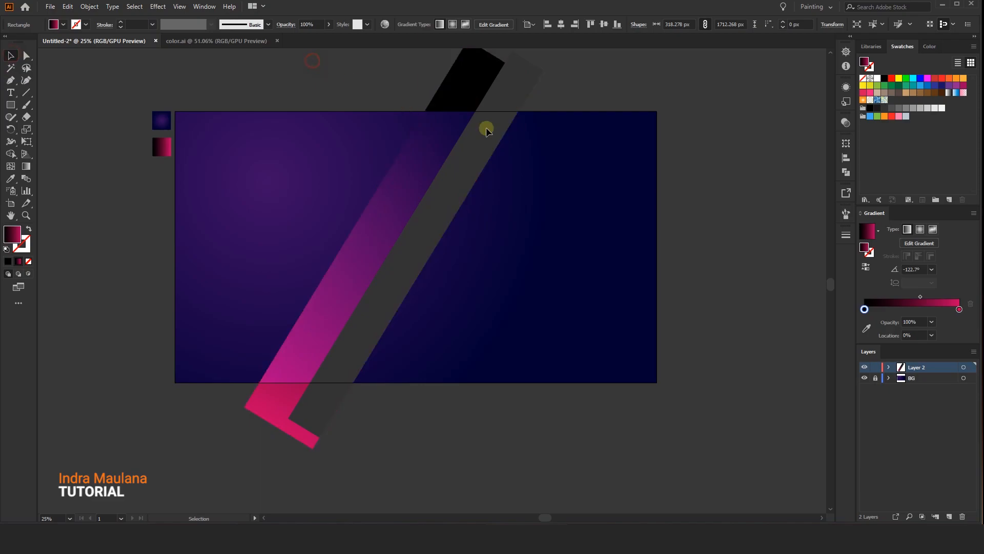
- Copy the wide strip's gradient fill and Screen blending onto the narrow dark grey strip
click(486, 129)
click(10, 178)
click(331, 268)
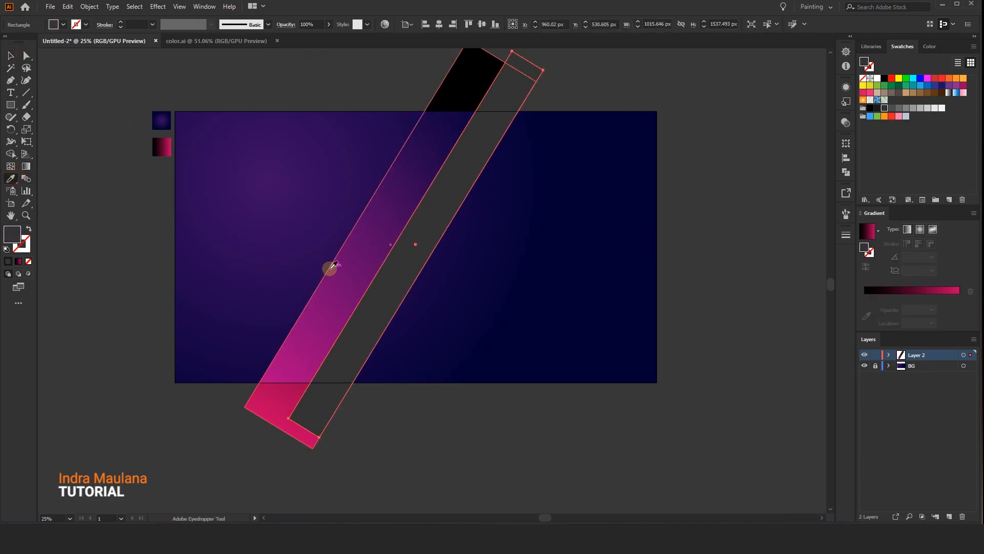
- Run the narrow strip's gradient along its length at about 57.4°, with black toward the lower part and pink at the upper end
click(26, 165)
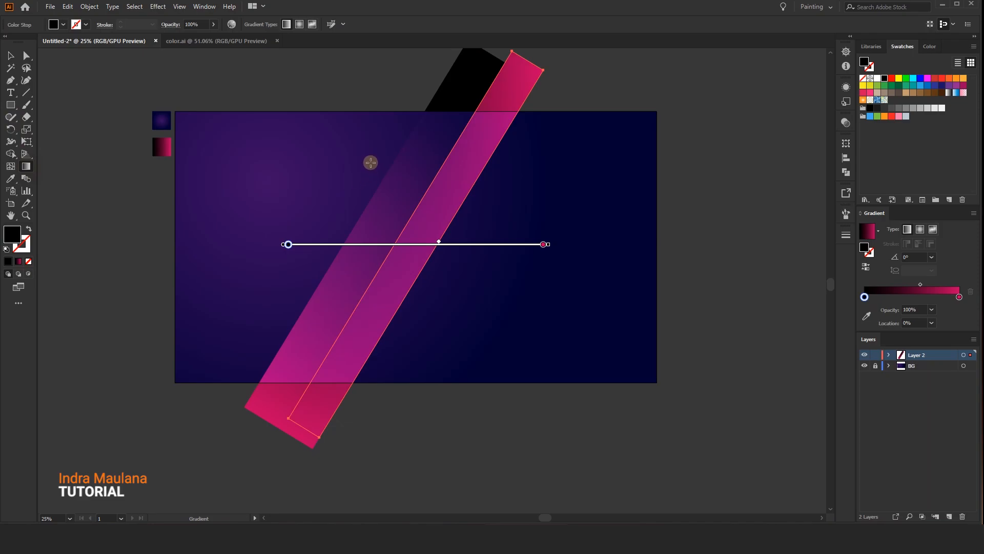
drag(531, 54, 447, 189)
drag(409, 252, 544, 54)
key(space)
drag(330, 435, 521, 148)
mouse_move(470, 230)
mouse_down()
mouse_move(486, 210)
mouse_move(470, 222)
mouse_up()
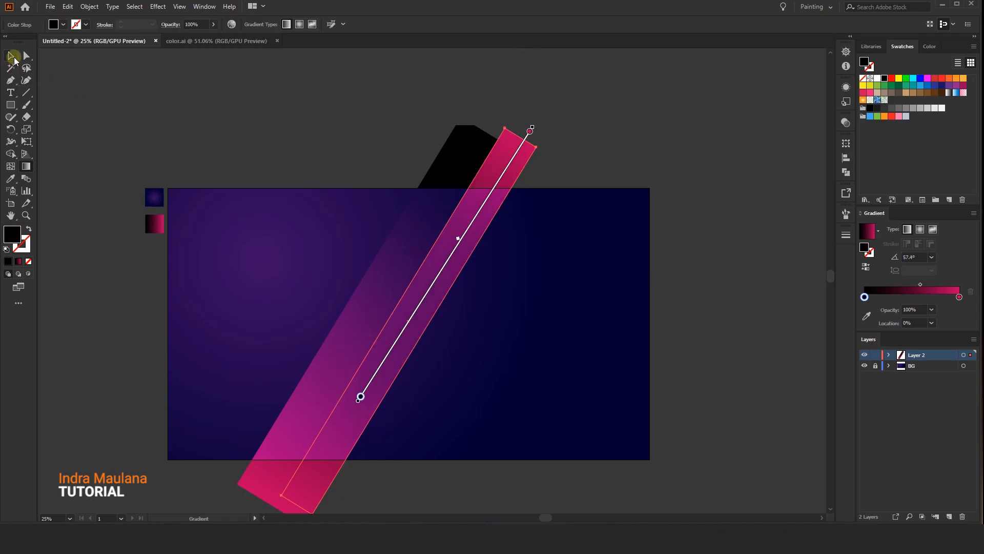
click(11, 56)
click(302, 85)
- Shift the wide strip's gradient down along the strip so the black start lies inside the artboard
click(372, 303)
click(25, 166)
drag(303, 307, 368, 198)
drag(440, 227, 404, 287)
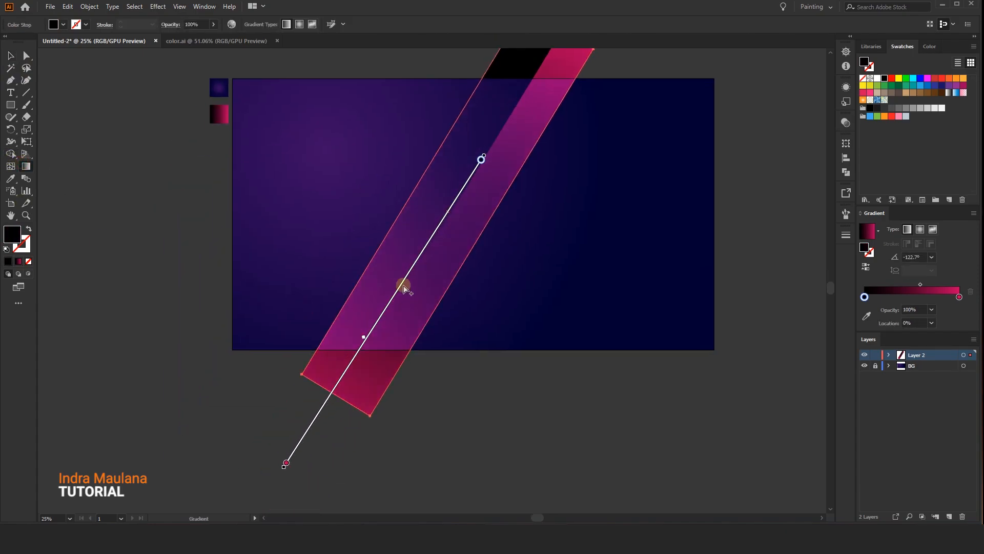
click(404, 283)
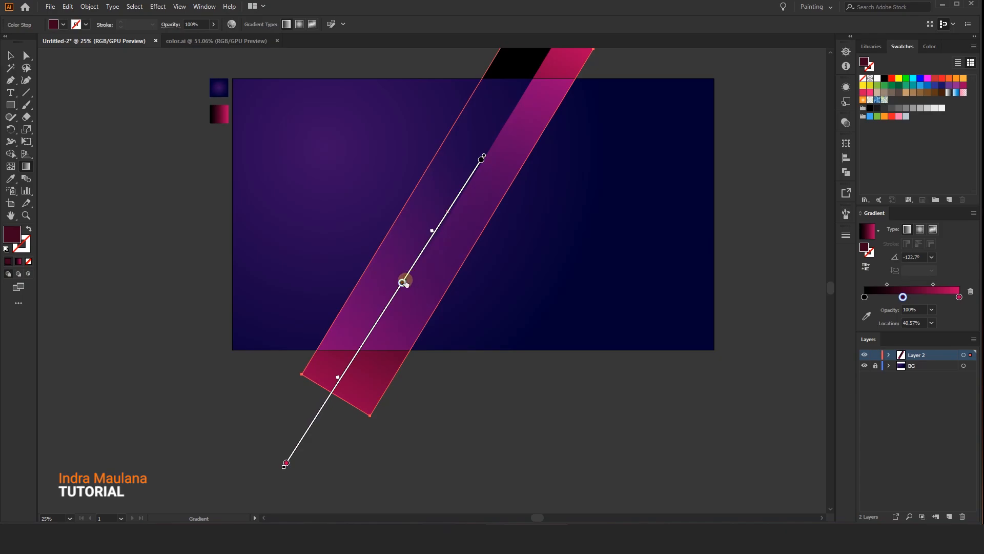
key(ctrl+z)
drag(409, 274, 405, 277)
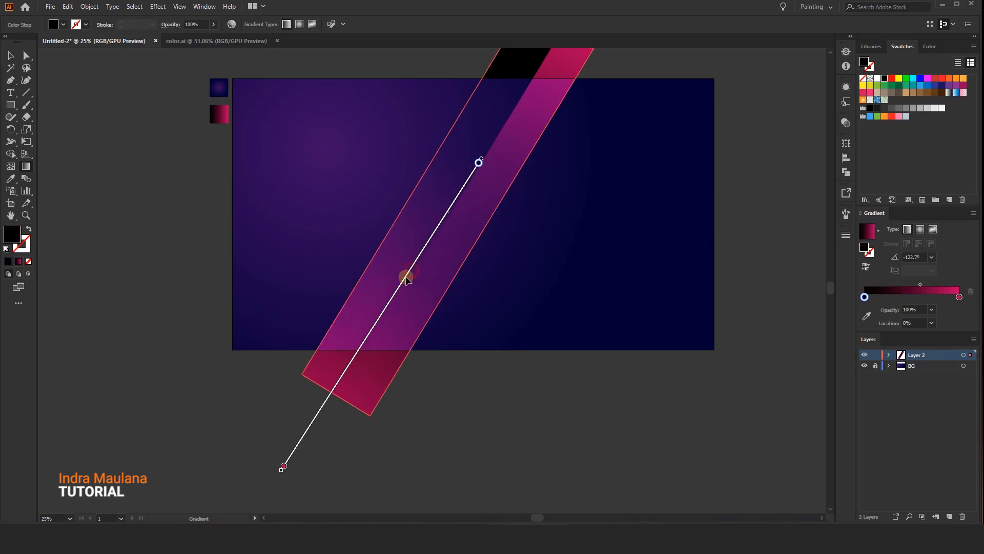
key(ctrl+z)
- Draw a closed four-cornered shape covering the artboard to the right of the strips and fill it with dark grey
click(10, 58)
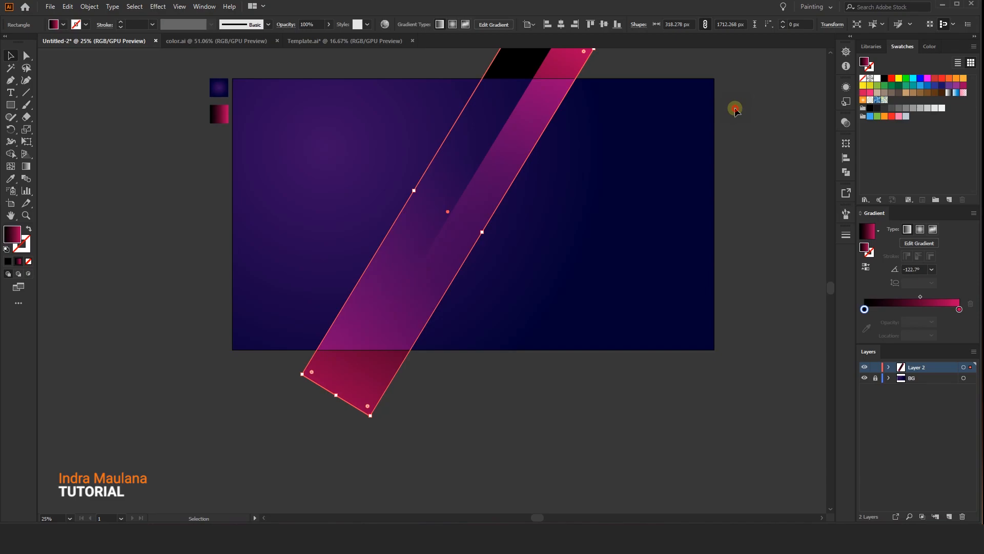
scroll(738, 153, up, 2)
drag(747, 222, 727, 245)
click(217, 74)
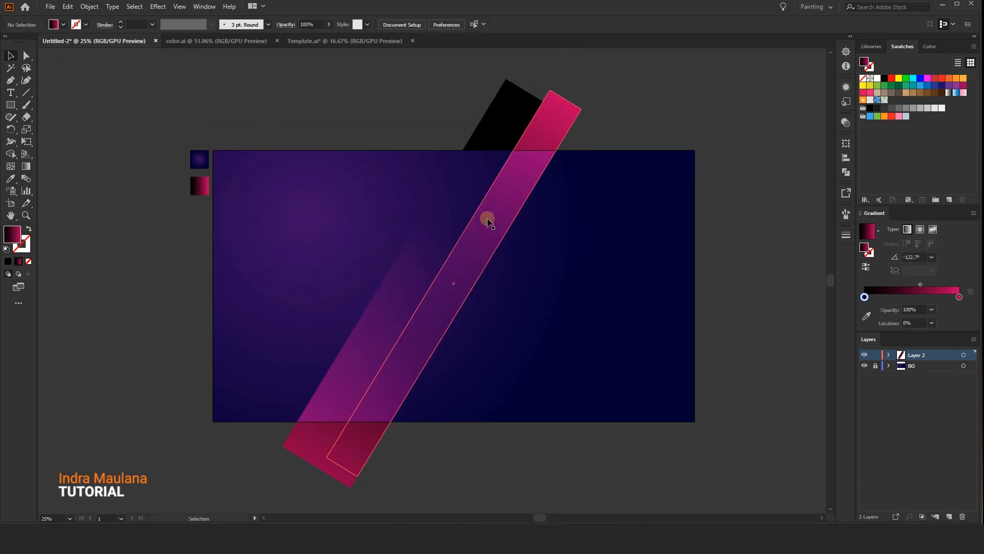
click(11, 80)
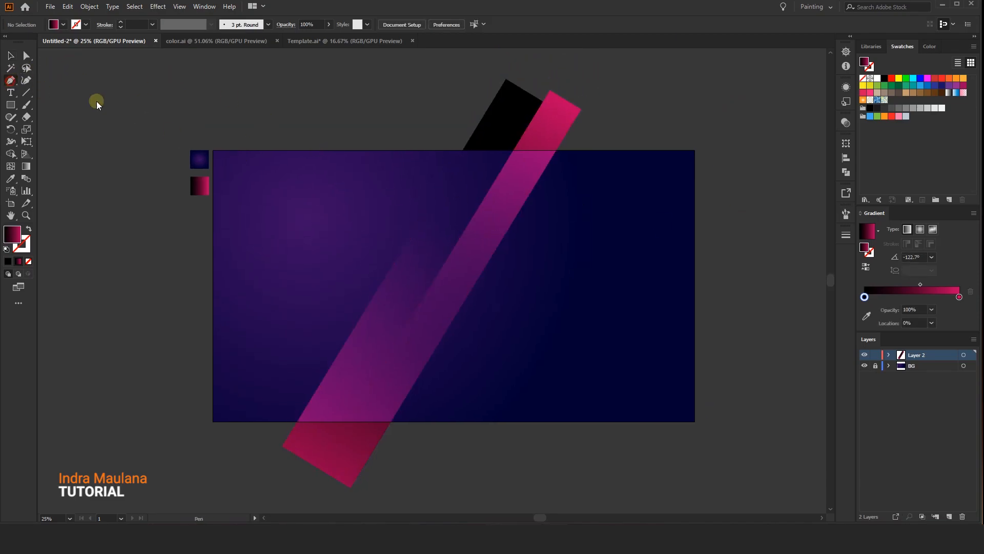
click(557, 150)
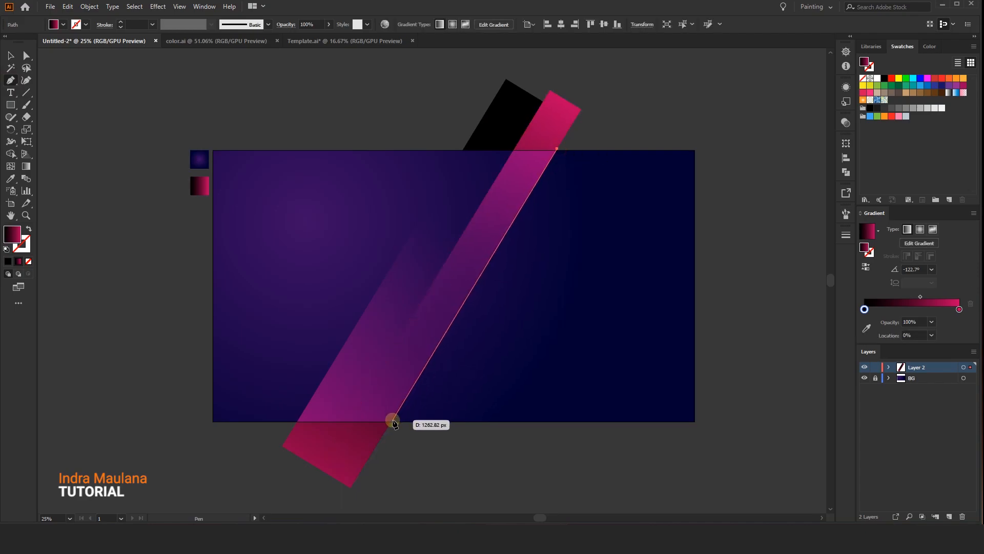
click(391, 421)
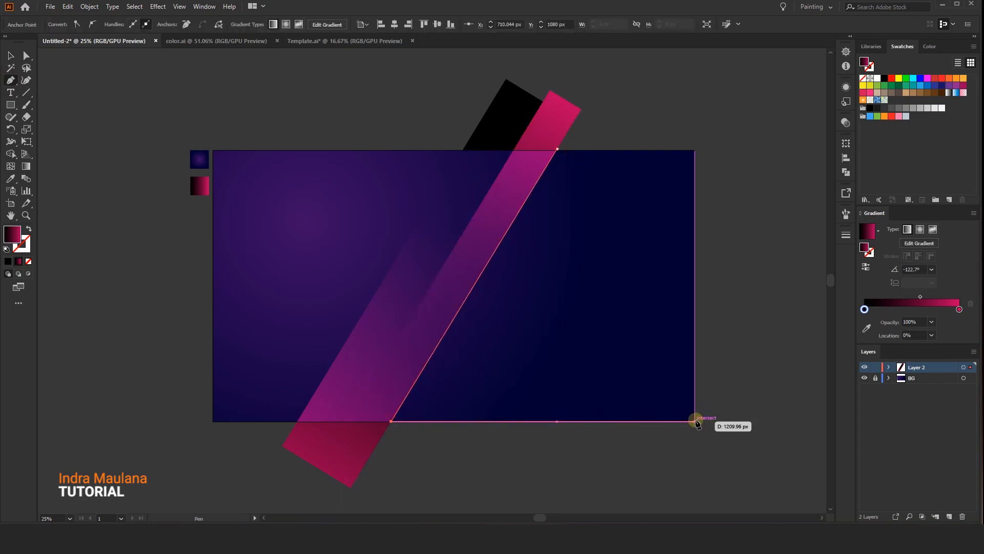
click(694, 421)
click(694, 151)
click(557, 150)
click(14, 55)
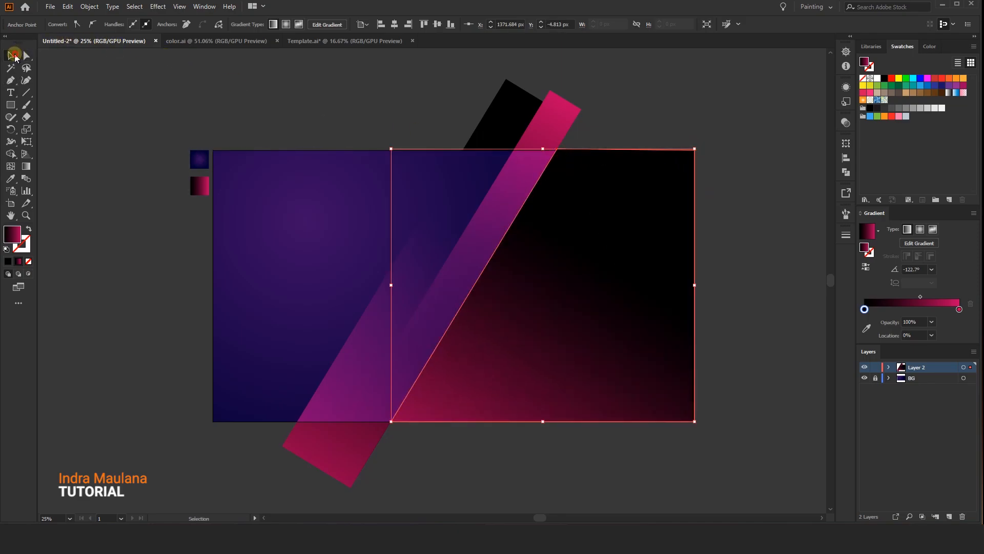
click(898, 108)
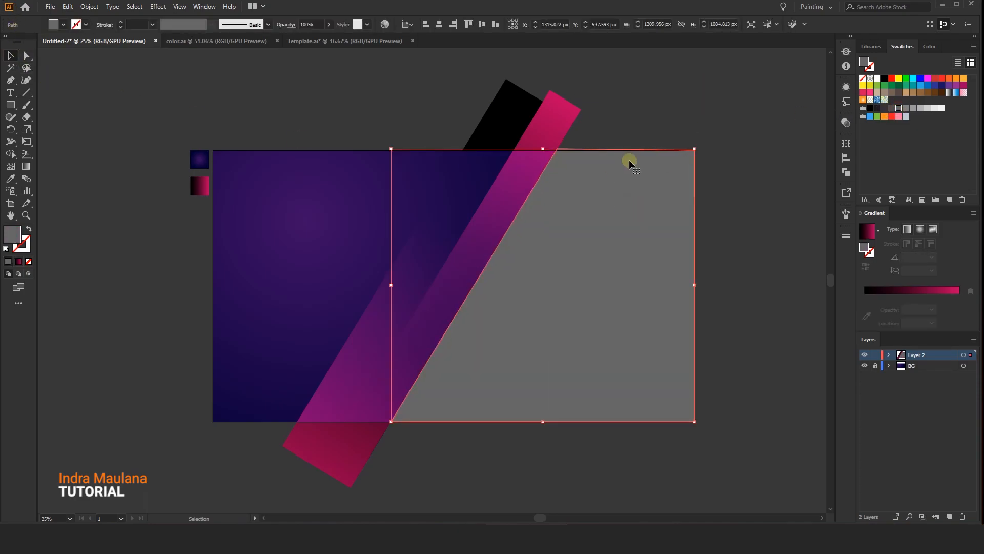
- Align the grey shape's upper-left anchor with the artboard's top edge at X 1369 px, Y 0 px
scroll(660, 123, up, 4)
key(a)
scroll(255, 215, up, 5)
drag(199, 279, 177, 308)
scroll(290, 225, down, 5)
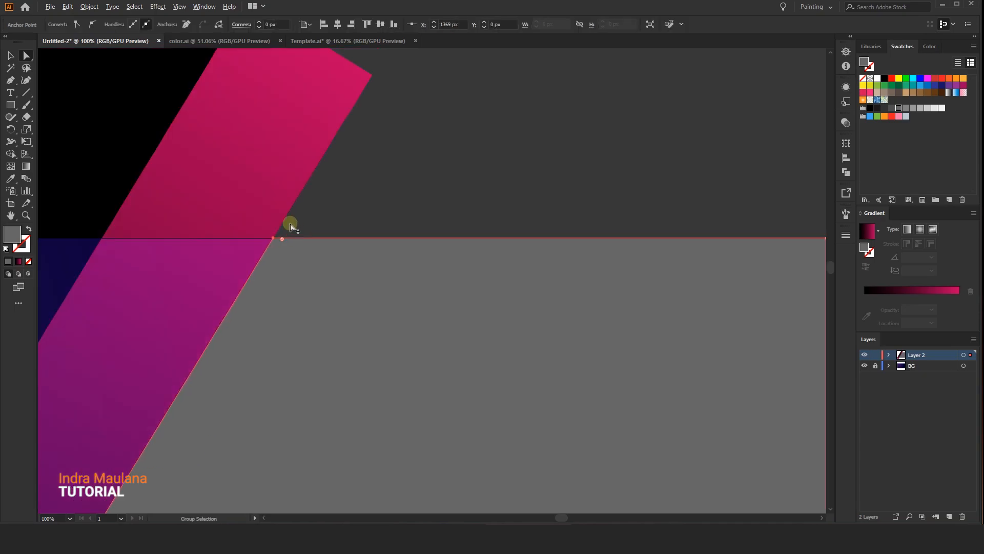
- Shift the grey shape's slanted edge about 95 px to the left by moving its two left anchors together
scroll(514, 213, down, 5)
scroll(492, 228, up, 1)
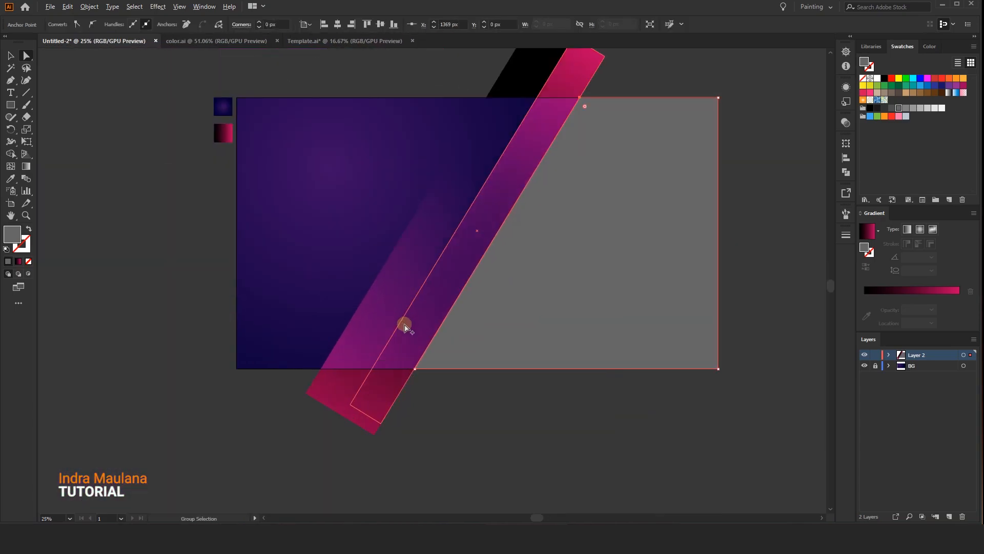
shift+click(415, 368)
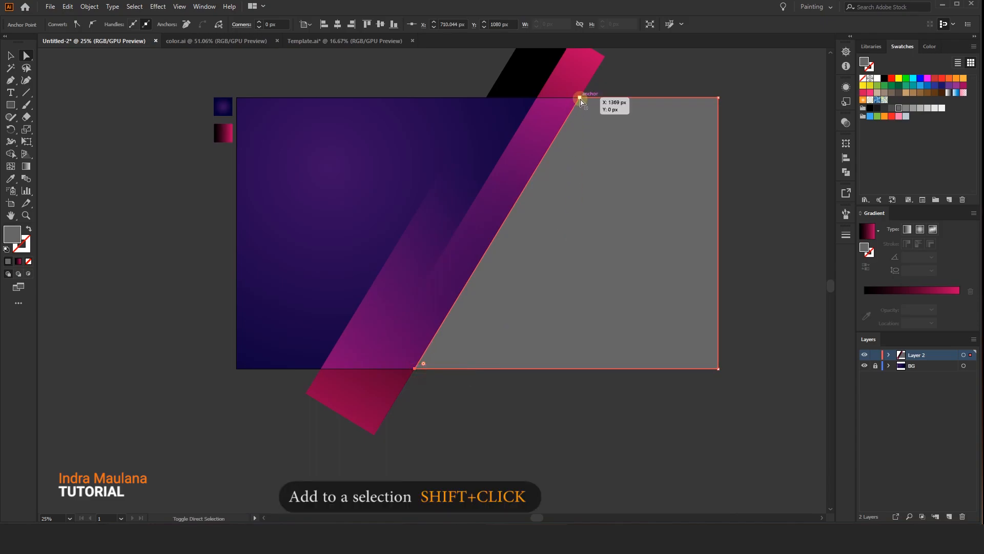
shift+click(580, 98)
drag(580, 97, 556, 97)
click(683, 66)
drag(690, 71, 653, 75)
- Send the grey shape to the back, behind both gradient strips
click(10, 56)
click(588, 189)
right_click(588, 188)
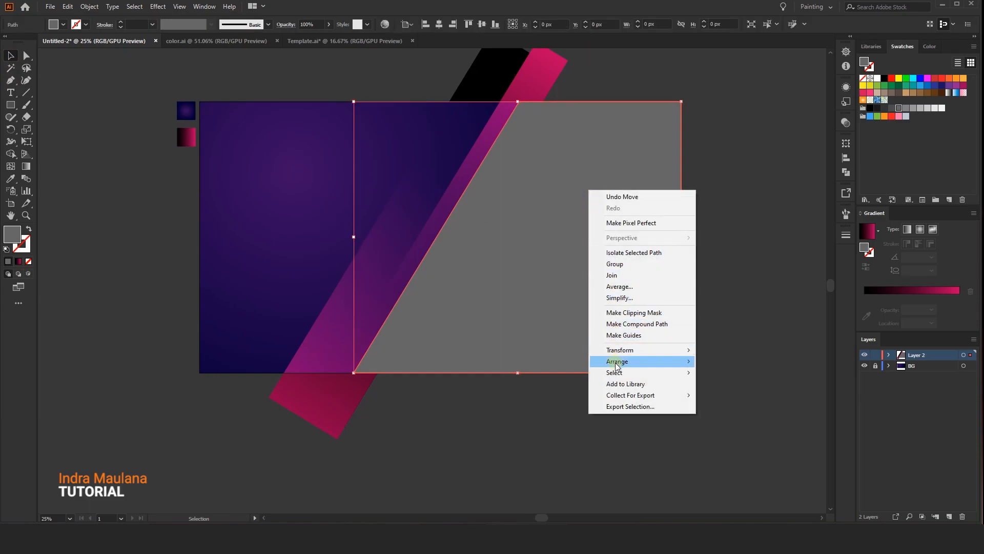
mouse_move(662, 362)
click(751, 395)
click(729, 360)
drag(729, 360, 688, 396)
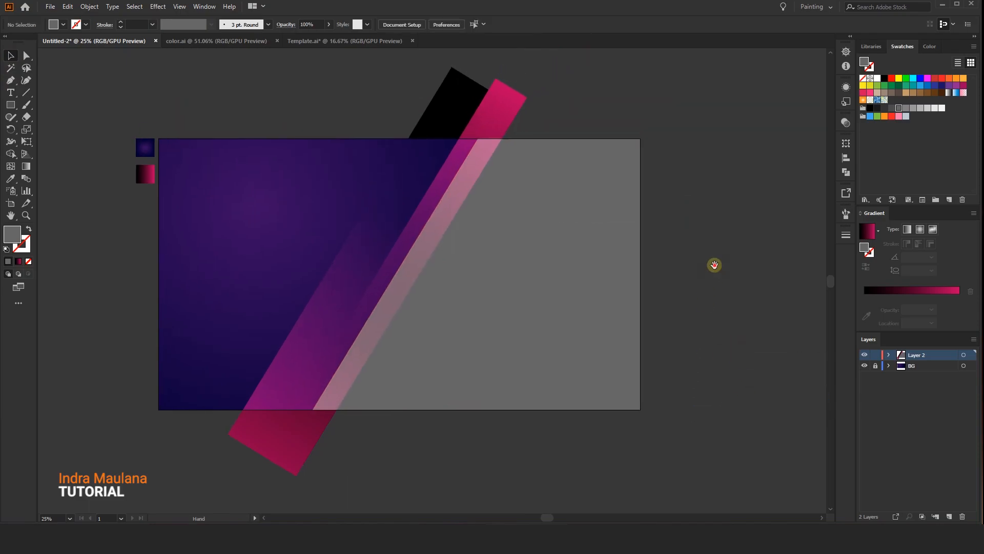
drag(714, 266, 686, 275)
- Fill the large shape behind the strips with black
click(552, 250)
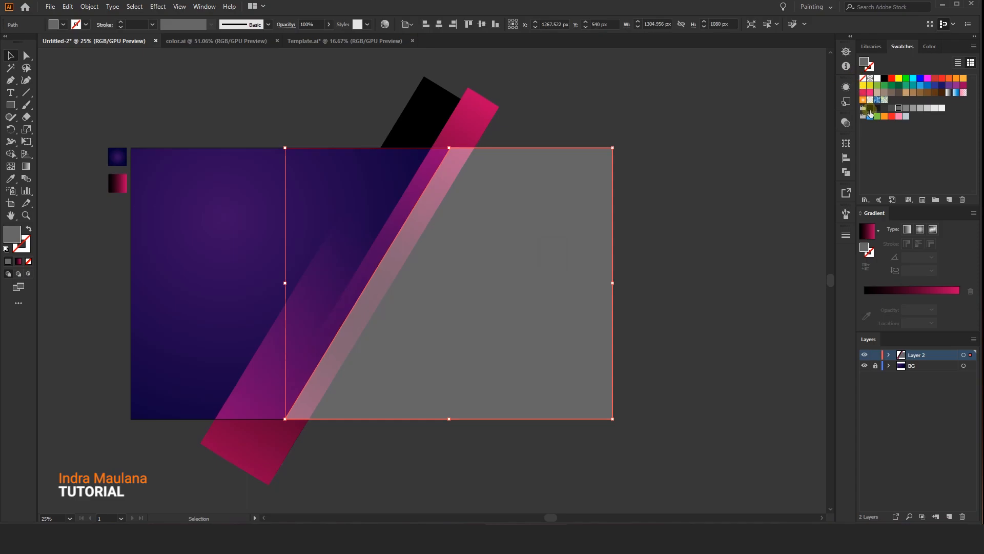
click(870, 108)
click(747, 160)
drag(705, 156, 717, 155)
drag(716, 179, 715, 172)
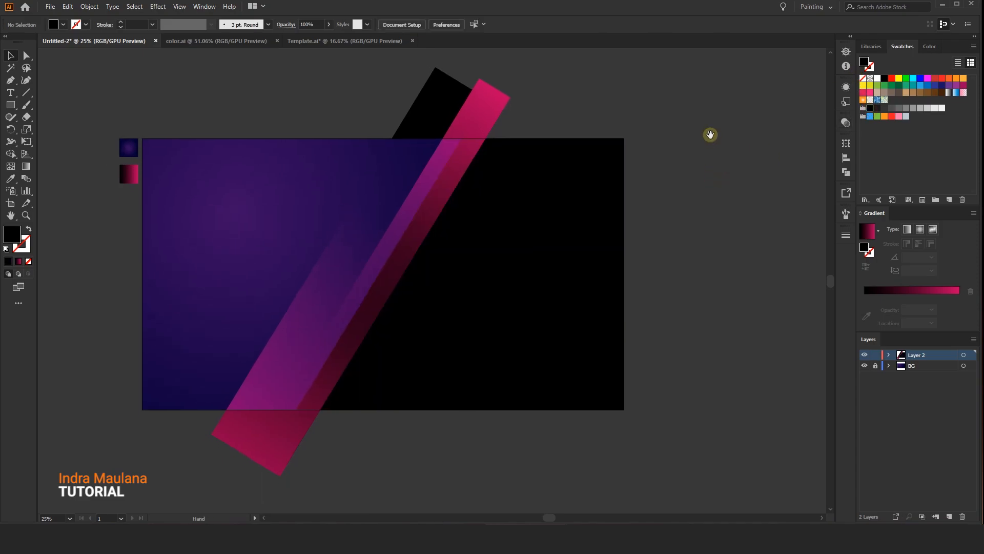
drag(709, 138, 718, 141)
- Move the black stop of the narrow strip's gradient to about 25% along the gradient
click(495, 124)
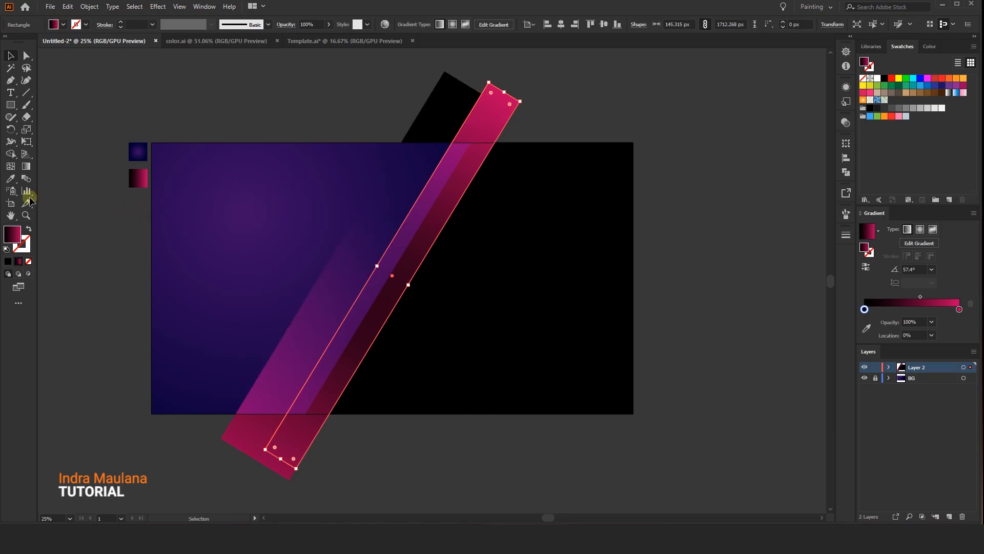
click(25, 166)
click(419, 227)
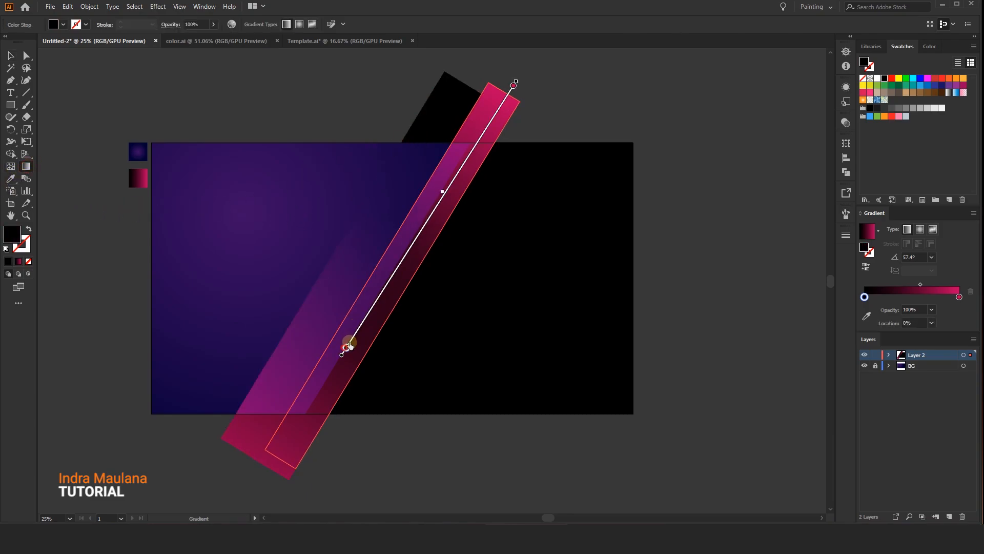
drag(382, 293, 382, 292)
drag(457, 171, 438, 199)
click(378, 299)
drag(388, 288, 387, 284)
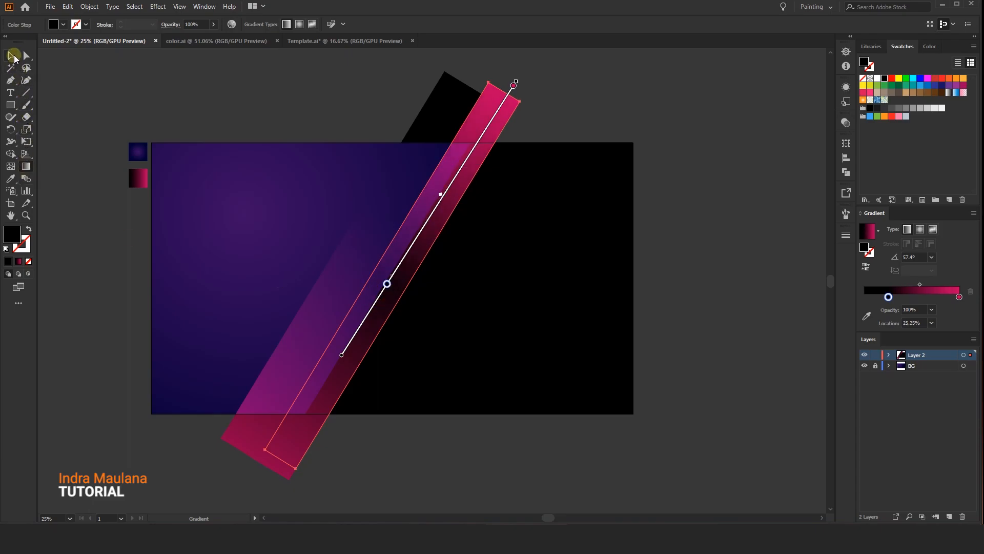
click(11, 56)
click(322, 74)
- Move the black stop of the wide strip's gradient to about 13% and shift its midpoint up toward that stop
click(333, 277)
click(27, 165)
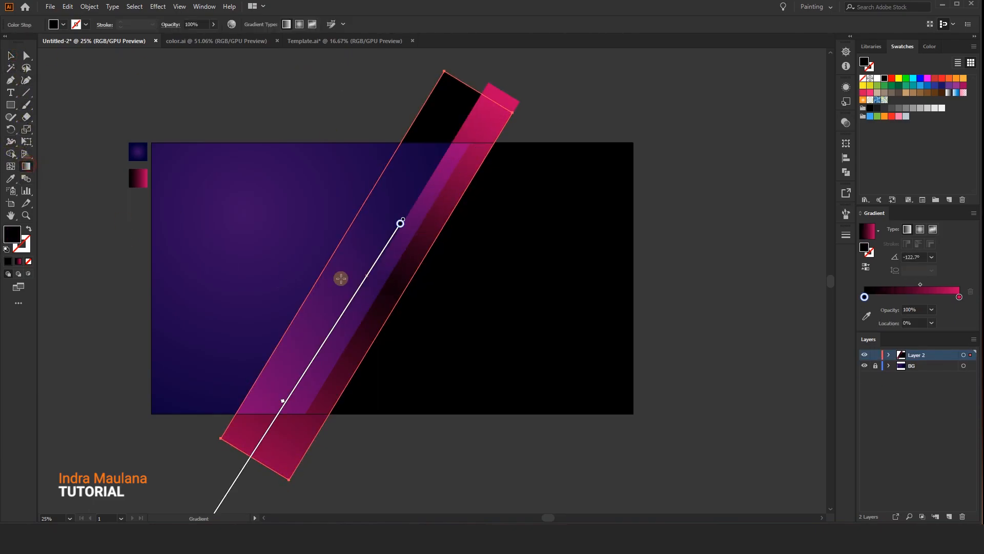
drag(383, 266, 369, 288)
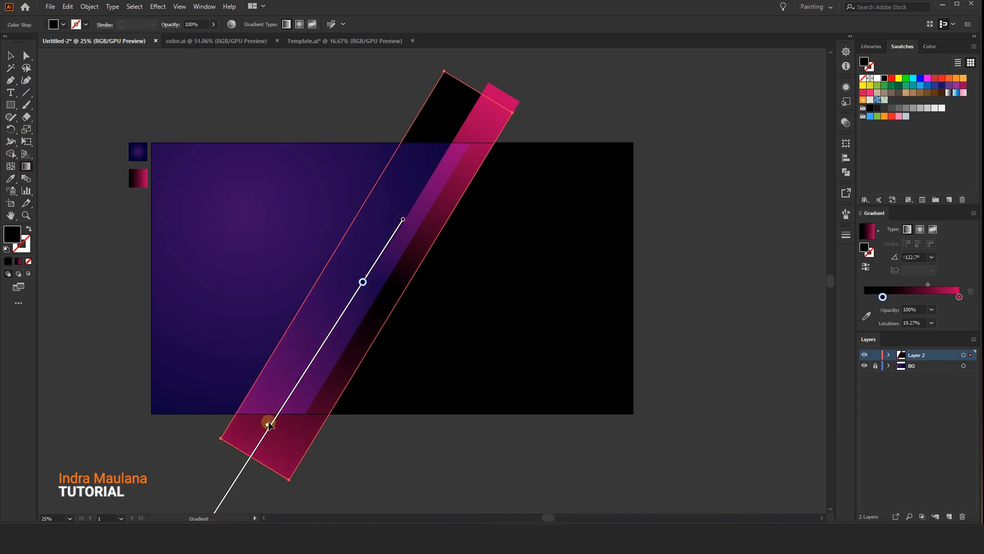
drag(268, 428, 291, 387)
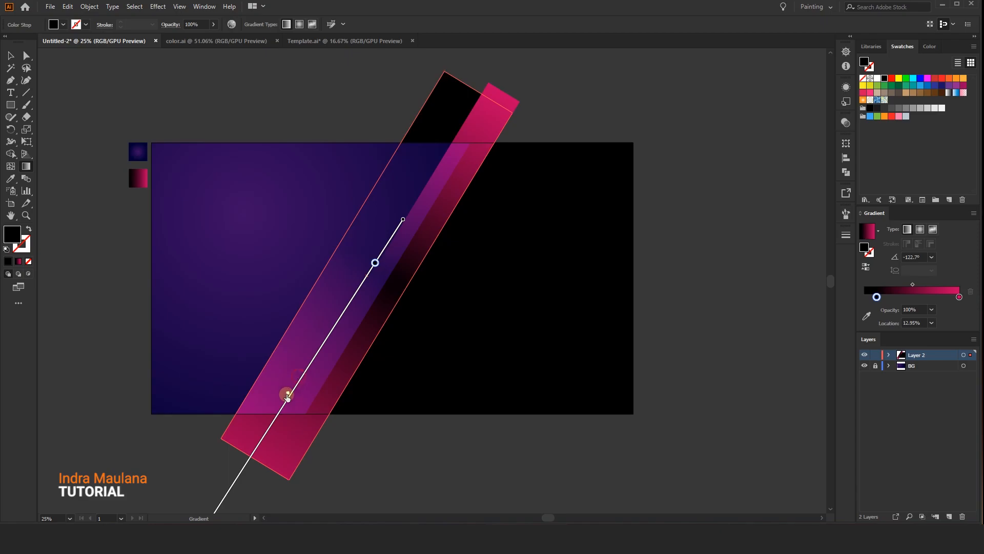
- Duplicate both gradient strips together across the lower-right corner of the artboard
click(11, 56)
click(302, 119)
drag(310, 120, 278, 119)
key(space)
click(435, 156)
click(394, 204)
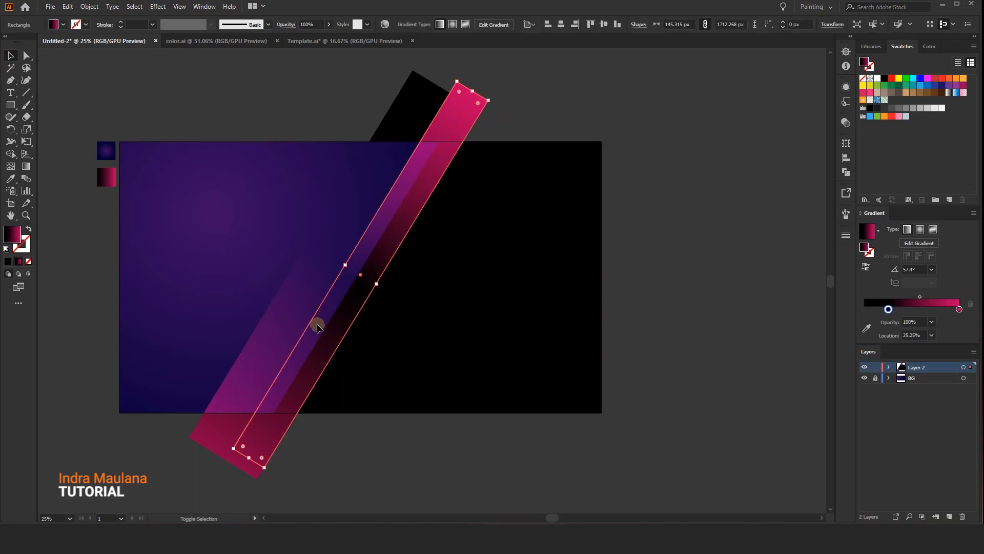
shift+click(274, 365)
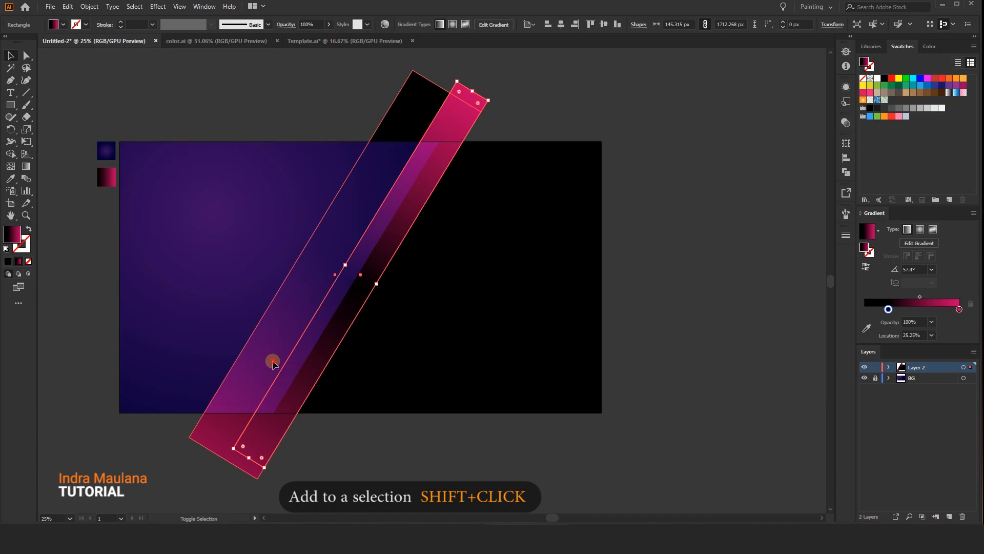
drag(345, 275, 297, 271)
drag(284, 318, 539, 347)
drag(539, 347, 539, 346)
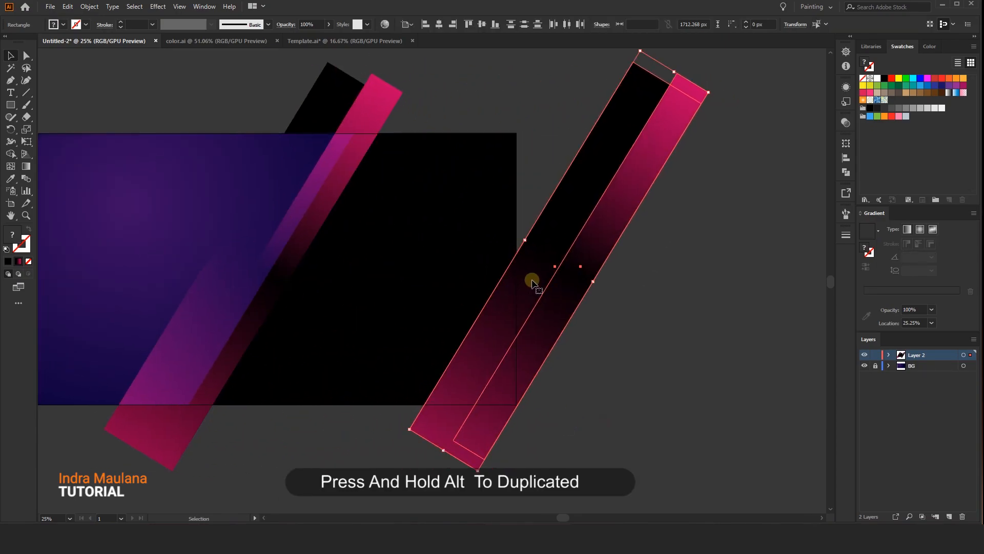
drag(523, 300, 521, 297)
- Widen the narrow strip of the duplicated pair to about 189 px
click(592, 377)
drag(607, 396, 537, 245)
click(609, 398)
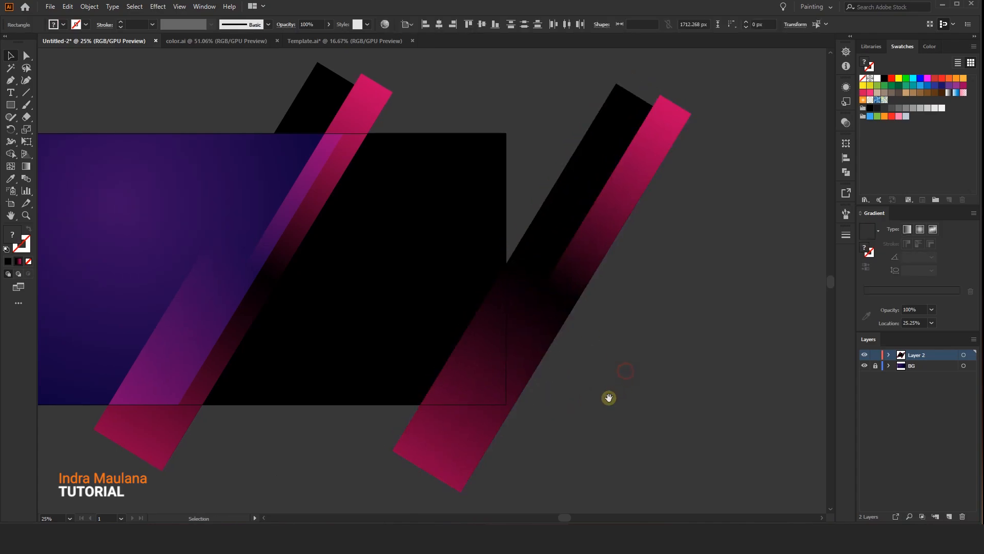
click(540, 350)
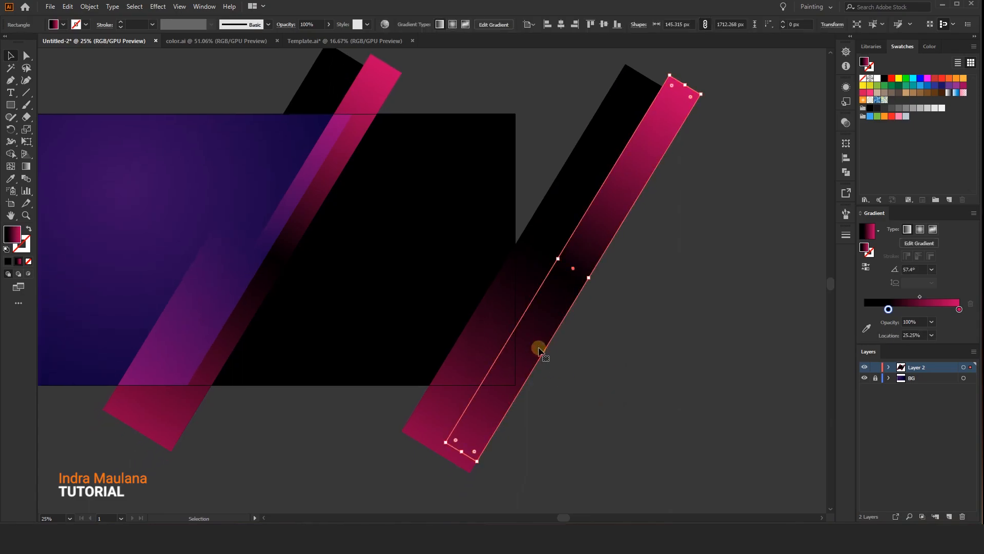
drag(558, 259, 547, 254)
click(620, 402)
- Redraw the widened strip copy's gradient along its length, running from black near its lower end to pink higher up at about 58°
click(556, 313)
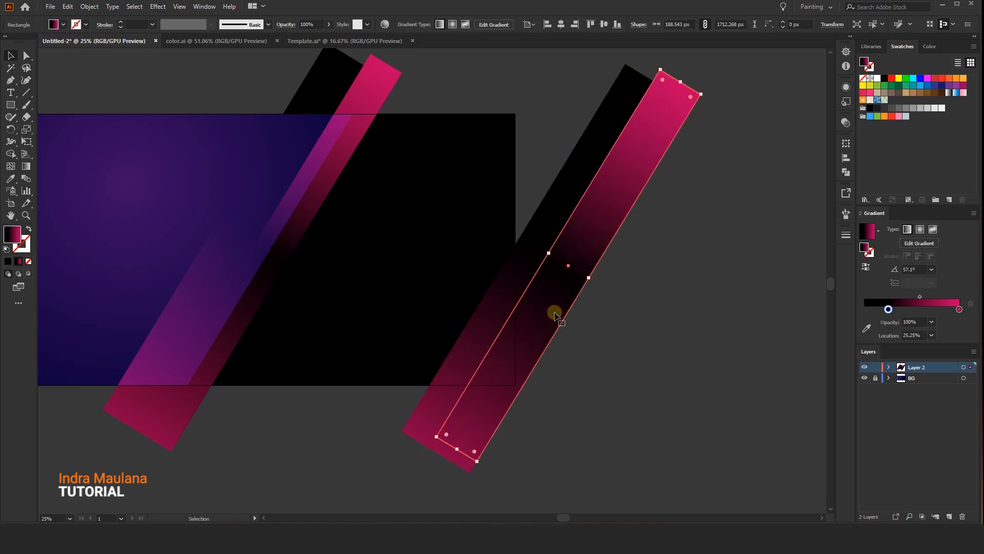
click(26, 166)
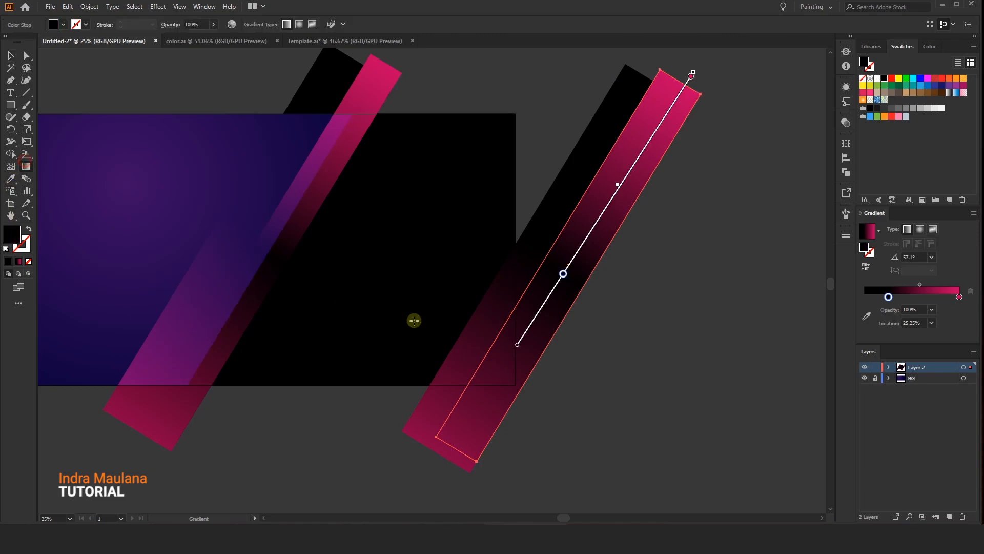
drag(453, 421, 564, 267)
mouse_move(465, 432)
mouse_down()
mouse_move(495, 408)
mouse_move(632, 163)
mouse_up()
drag(533, 332, 535, 328)
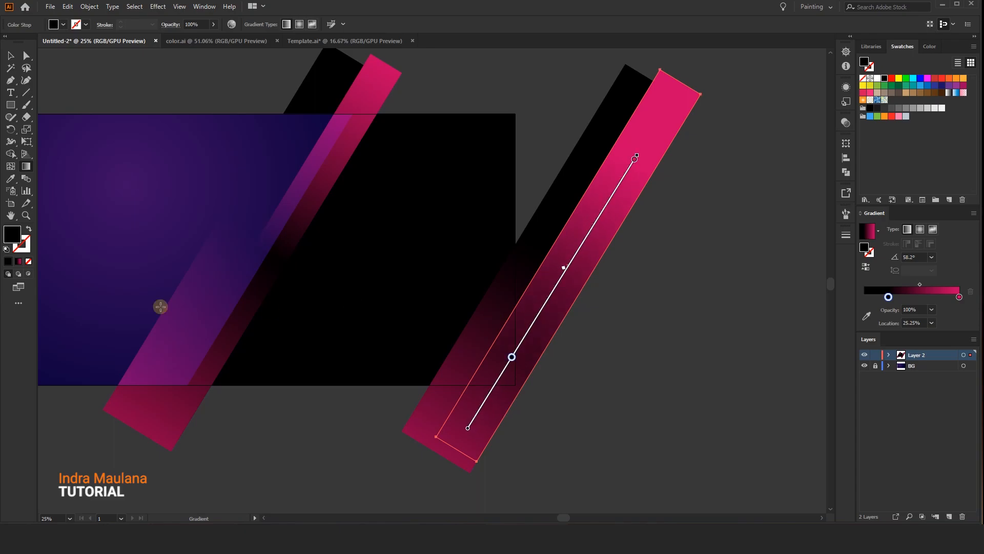
key(v)
- Move the black stop of the duplicated wide strip's gradient to about 35% along the gradient
click(492, 307)
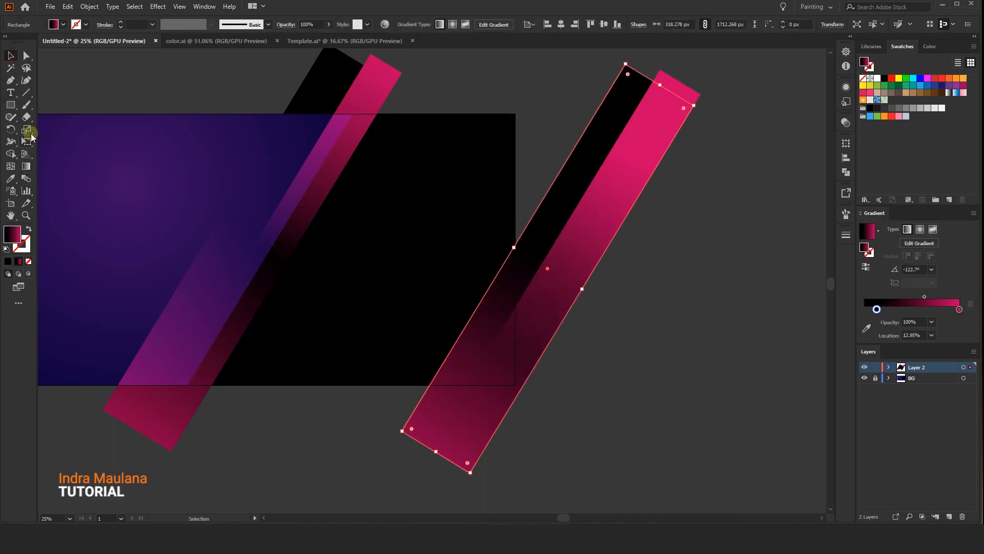
click(27, 166)
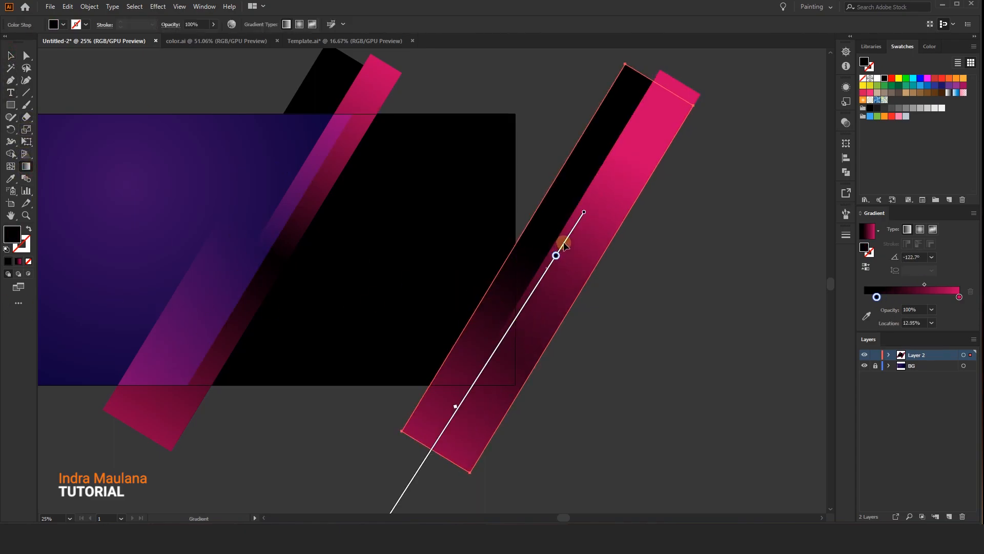
mouse_move(502, 352)
mouse_down()
mouse_move(474, 395)
mouse_move(520, 311)
mouse_move(513, 322)
mouse_up()
click(10, 55)
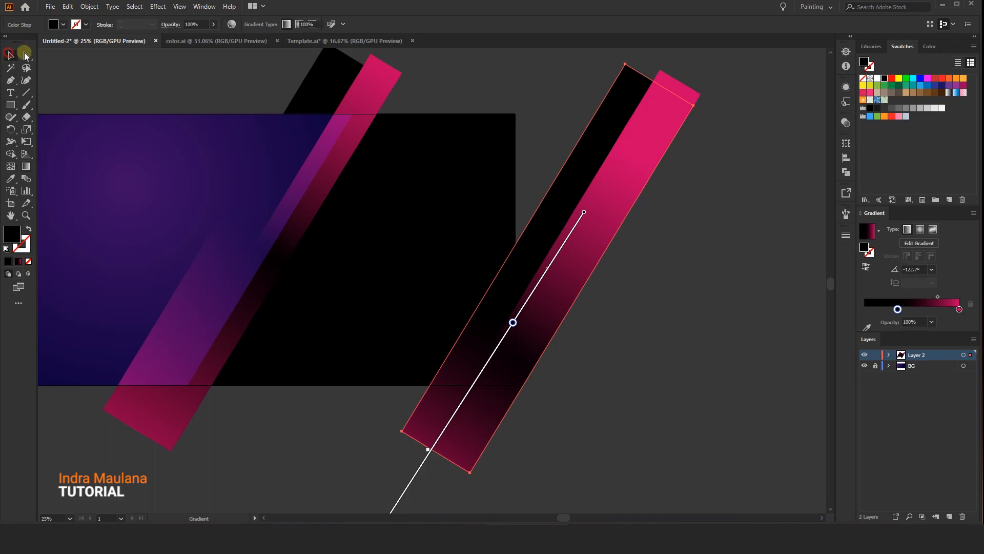
click(527, 73)
mouse_move(534, 65)
mouse_down()
mouse_move(536, 83)
mouse_move(568, 78)
mouse_up()
- Move the black slanted shape off the artboard into the empty area beyond the duplicated strips
click(472, 202)
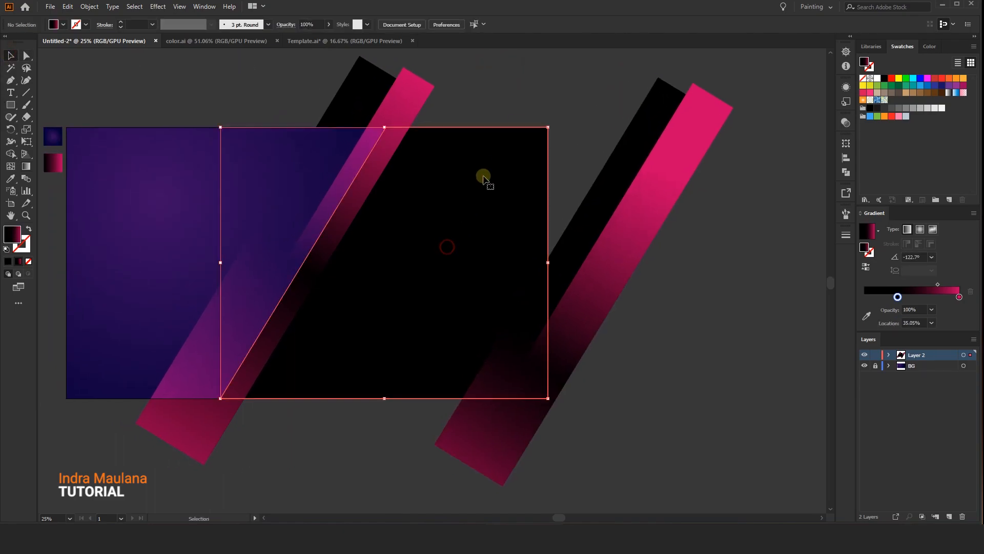
drag(479, 193, 417, 180)
scroll(396, 280, down, 2)
drag(396, 280, 629, 270)
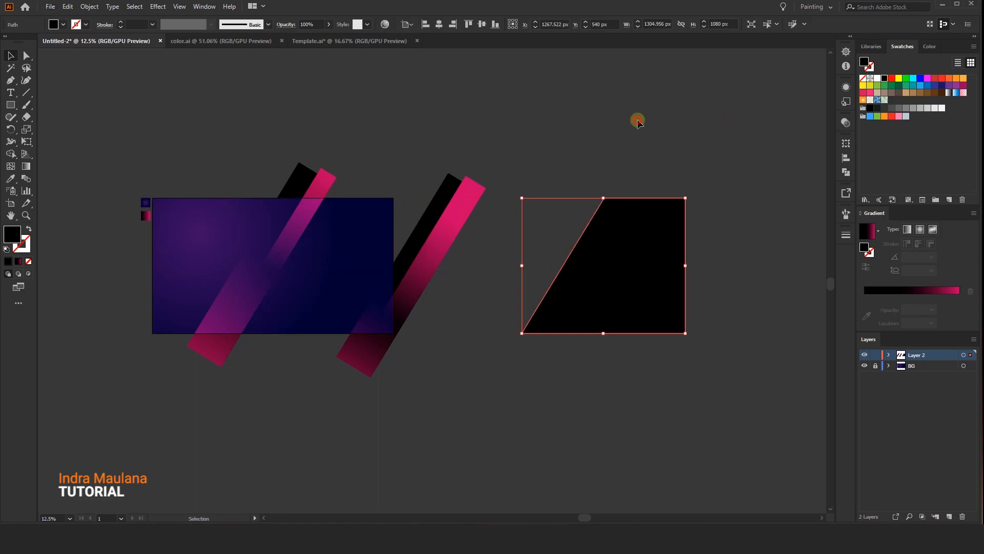
click(638, 119)
scroll(650, 182, up, 1)
drag(650, 182, 610, 180)
- Place the gym photo over the black slanted shape and scale it to about 1328 × 1991 px
click(50, 6)
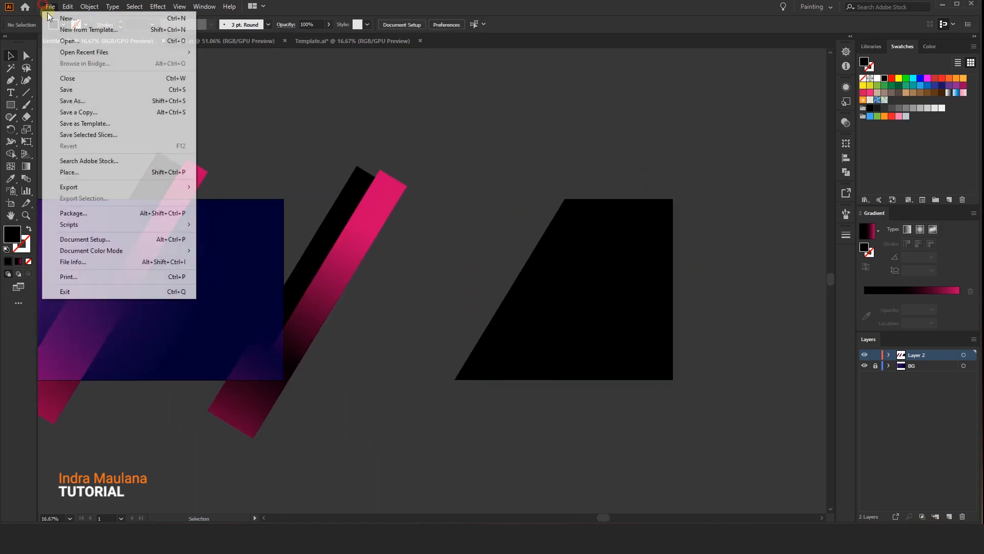
click(77, 172)
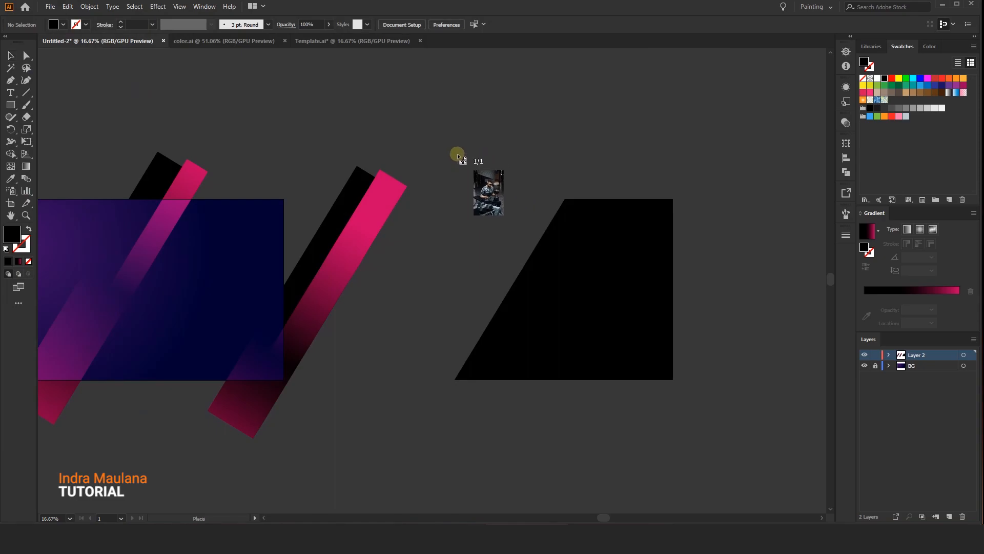
drag(453, 147, 738, 423)
drag(430, 171, 469, 214)
drag(382, 189, 319, 132)
- Send the gym photo behind the black slanted shape and clip it to that shape
right_click(480, 213)
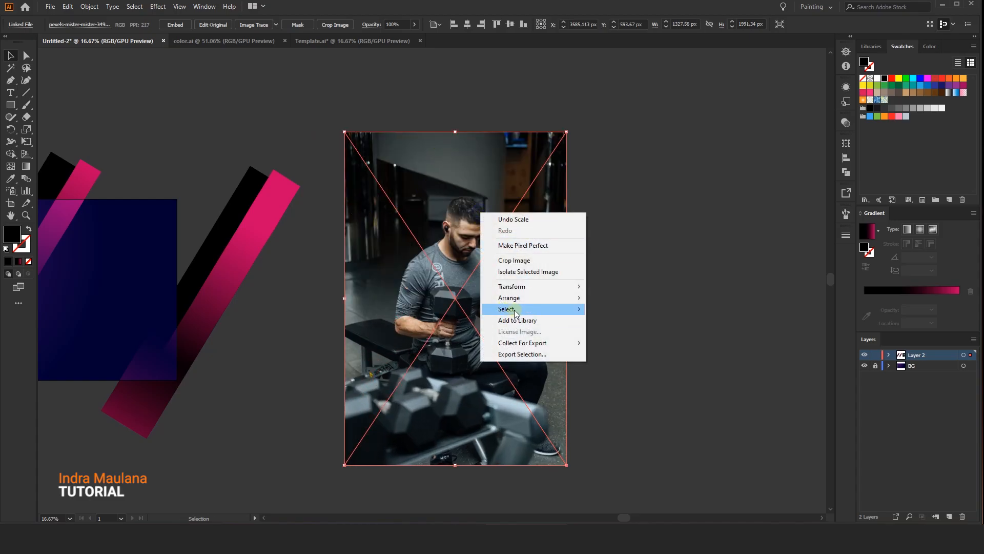
click(643, 336)
right_click(514, 227)
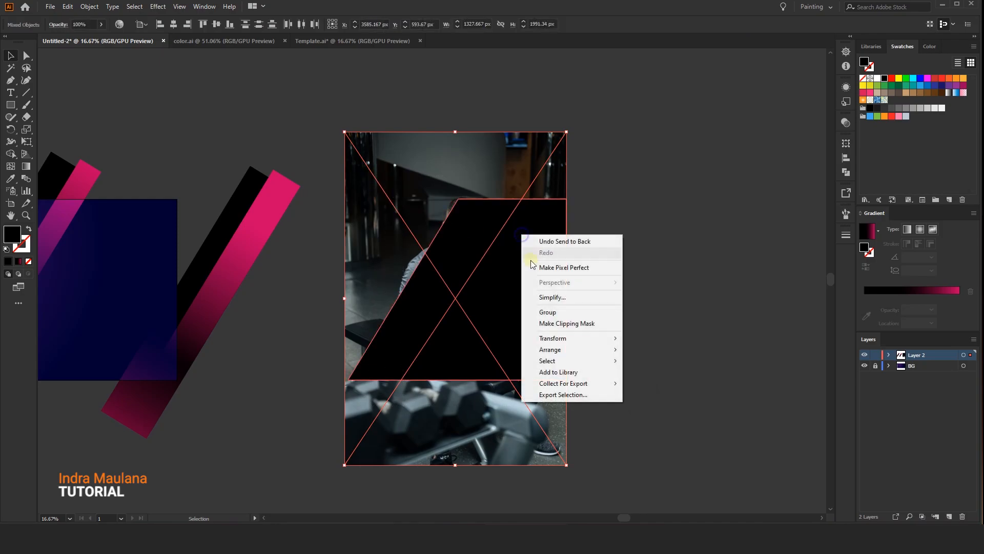
click(559, 320)
click(658, 227)
click(524, 286)
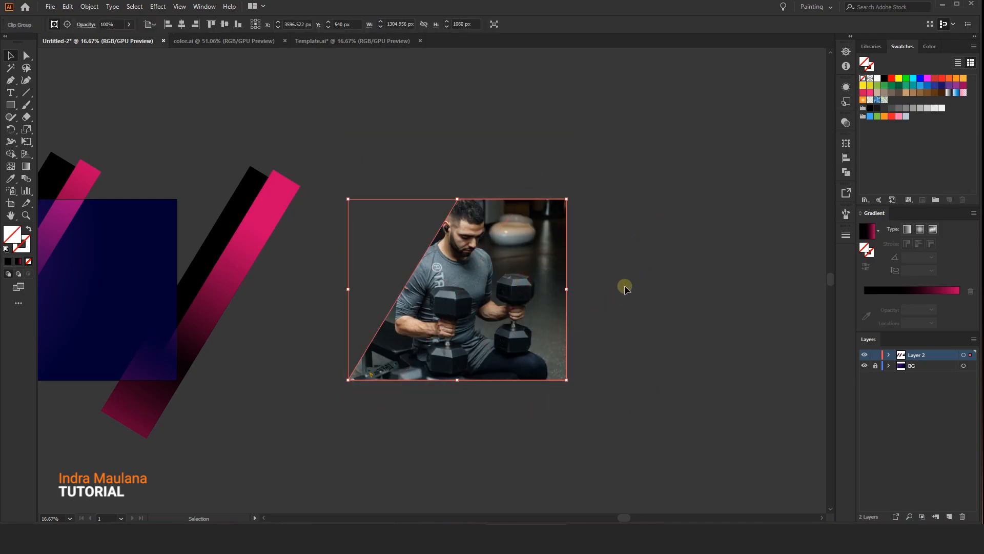
- Isolate the clip group and lower the photo inside its mask by about 89 px to show the man's whole head
right_click(467, 265)
click(507, 344)
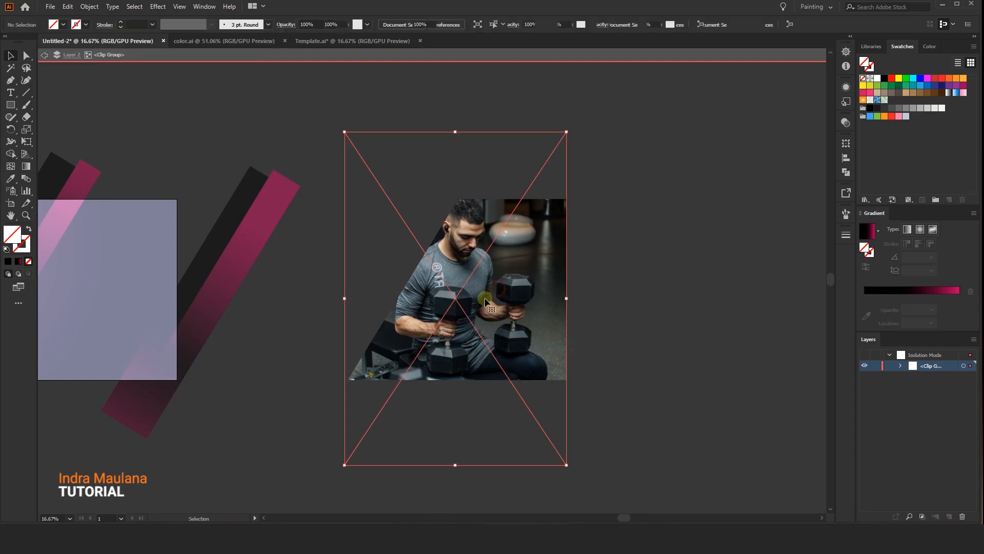
drag(494, 227, 494, 242)
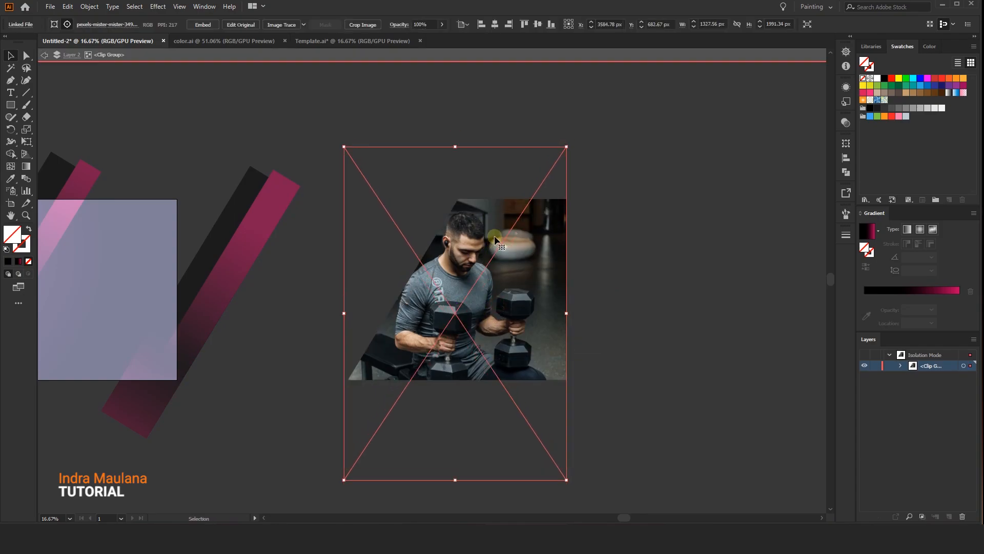
drag(484, 234, 486, 234)
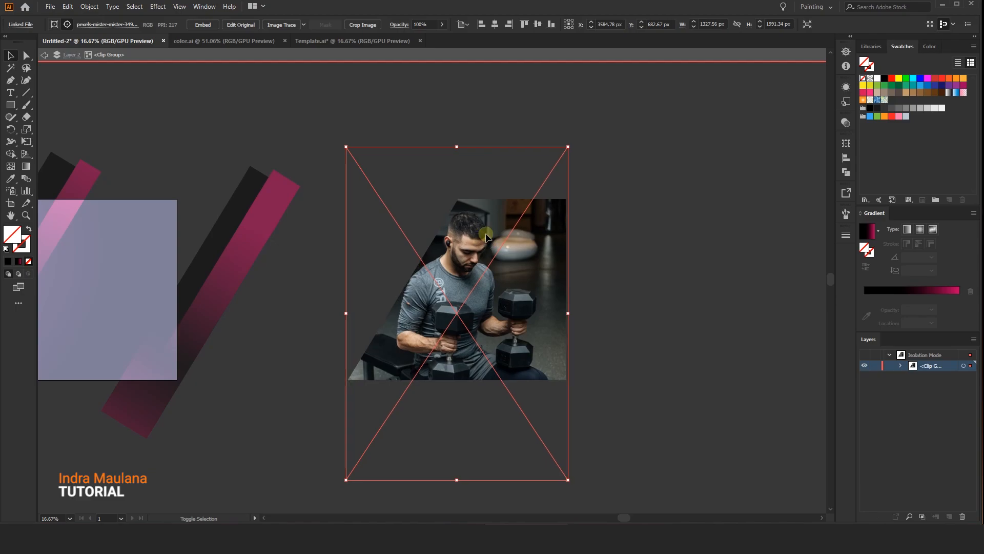
key(shift+Right)
key(shift+Left)
click(494, 54)
click(391, 90)
- Move the clipped photo back onto the artboard and align its right edge exactly with the artboard's right edge
drag(391, 91, 493, 90)
drag(607, 282, 222, 288)
scroll(260, 199, up, 4)
scroll(353, 221, up, 4)
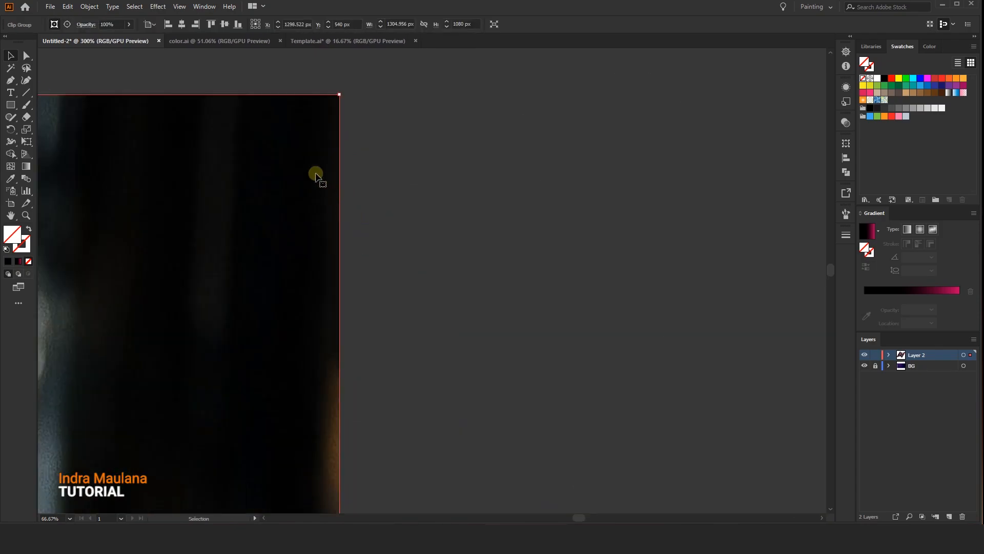
scroll(310, 156, down, 2)
drag(308, 414, 430, 70)
scroll(429, 154, down, 2)
drag(441, 270, 479, 31)
scroll(469, 230, down, 1)
drag(455, 362, 456, 79)
drag(447, 296, 447, 168)
drag(481, 380, 459, 378)
key(ctrl+z)
click(520, 412)
click(481, 382)
drag(165, 226, 137, 211)
scroll(547, 380, down, 4)
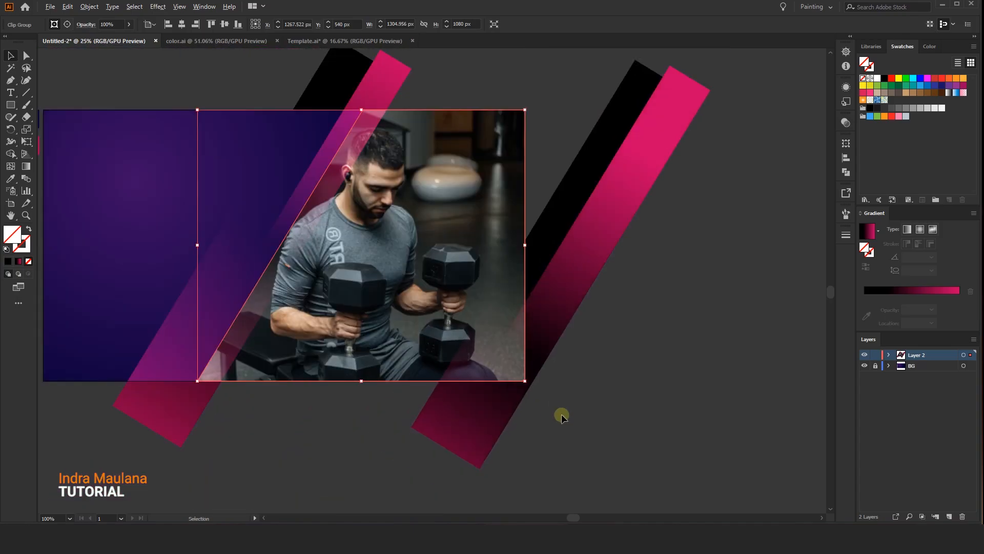
drag(479, 327, 498, 378)
click(509, 142)
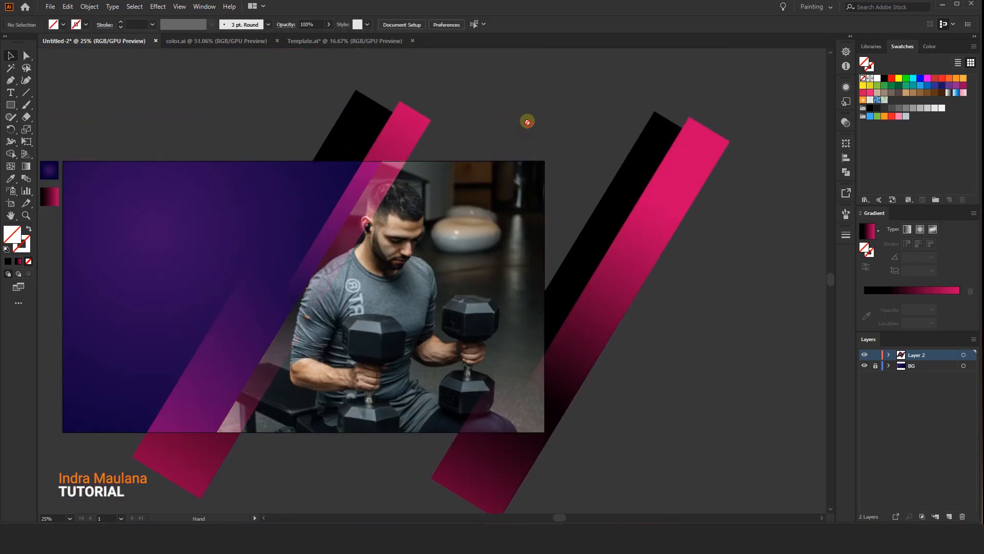
- Move the black stop of the 189 px strip copy's gradient to about 8% and slide the gradient down along the strip
drag(529, 123, 520, 118)
drag(624, 209, 598, 193)
drag(677, 362, 662, 344)
drag(662, 383, 668, 383)
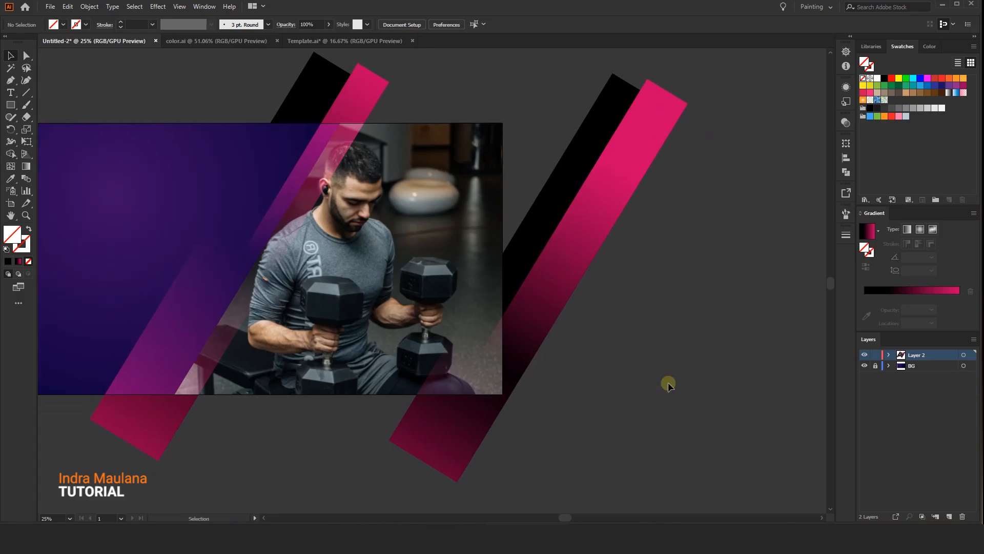
drag(669, 382, 659, 375)
click(547, 309)
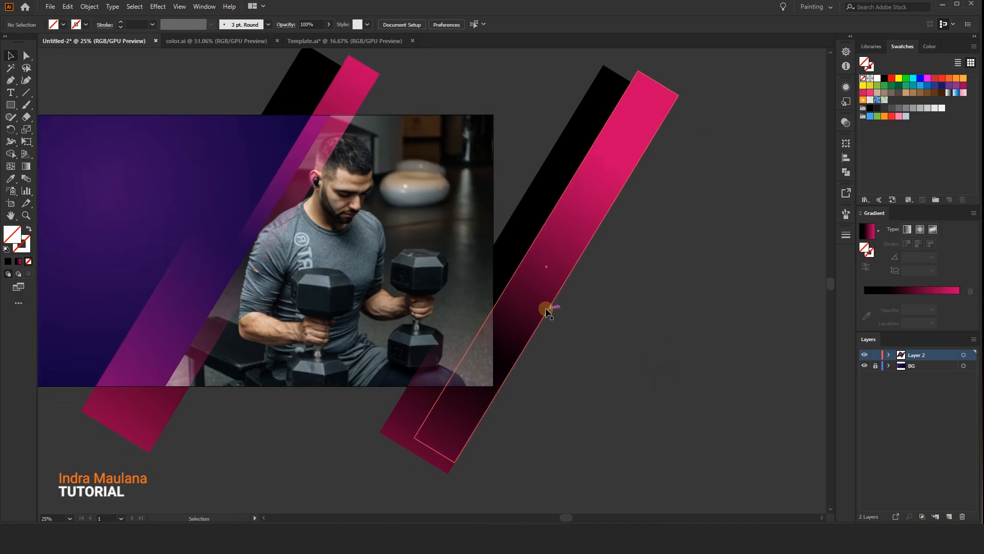
click(27, 166)
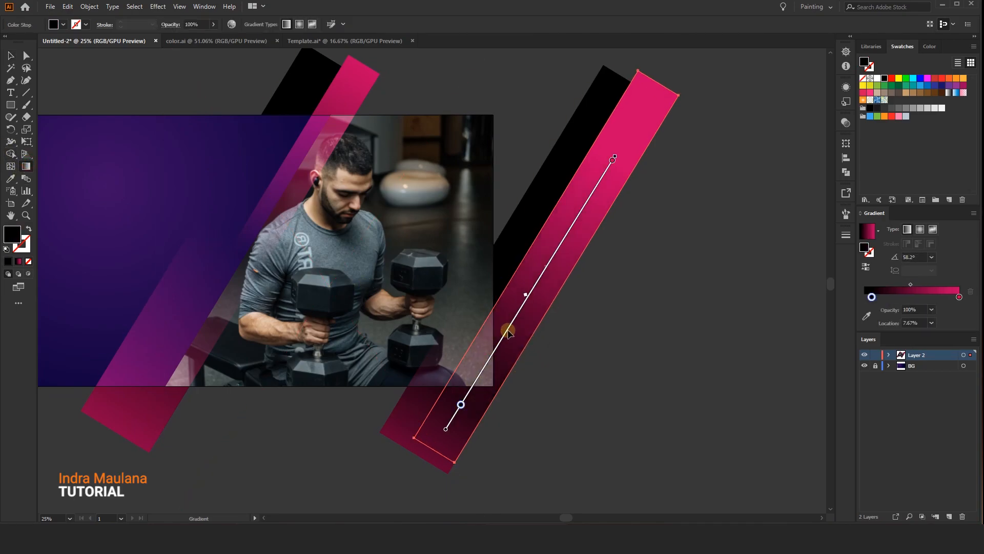
drag(508, 326, 492, 352)
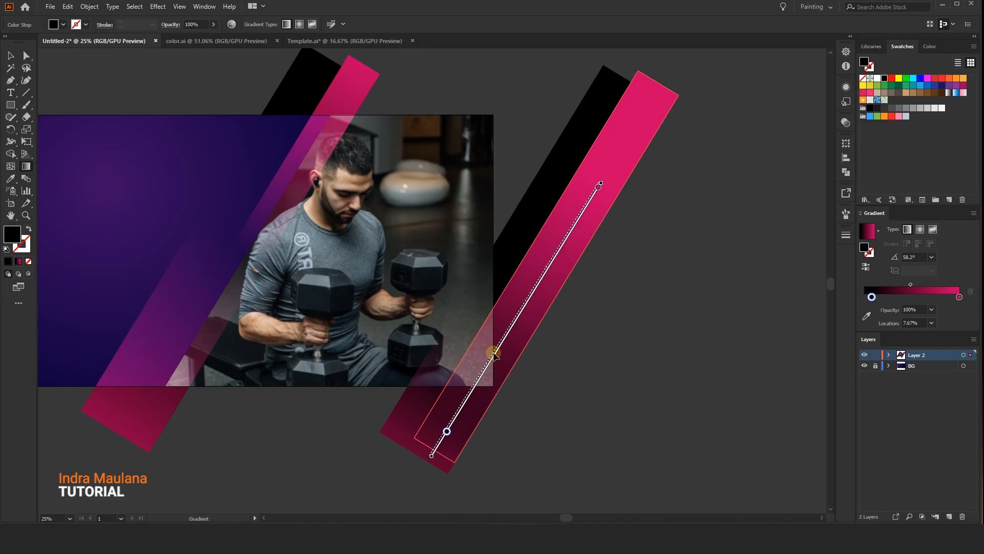
click(10, 55)
click(605, 349)
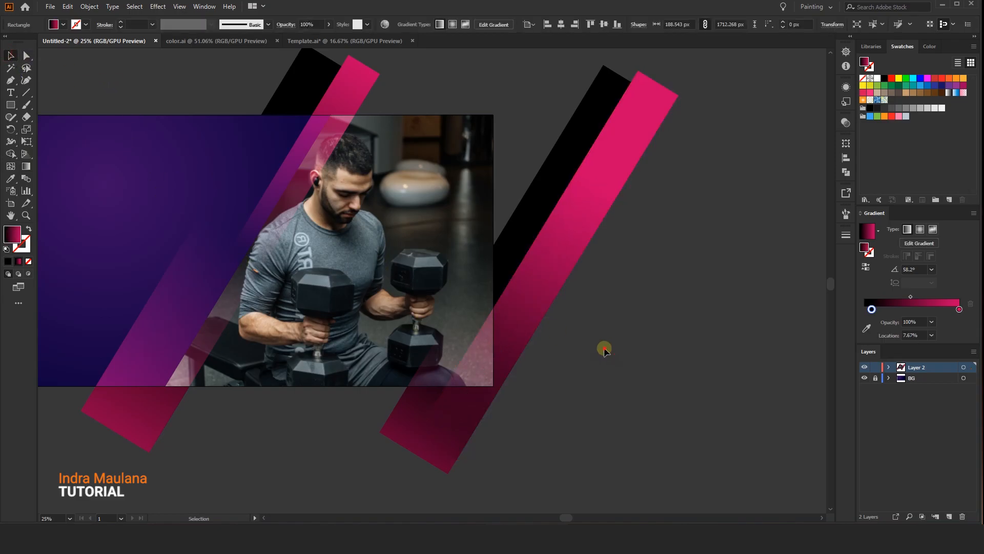
- Move the black stop of the duplicated wide strip's gradient to about 20% and shift its midpoint up toward that stop
drag(480, 218, 507, 233)
click(549, 275)
scroll(593, 270, down, 1)
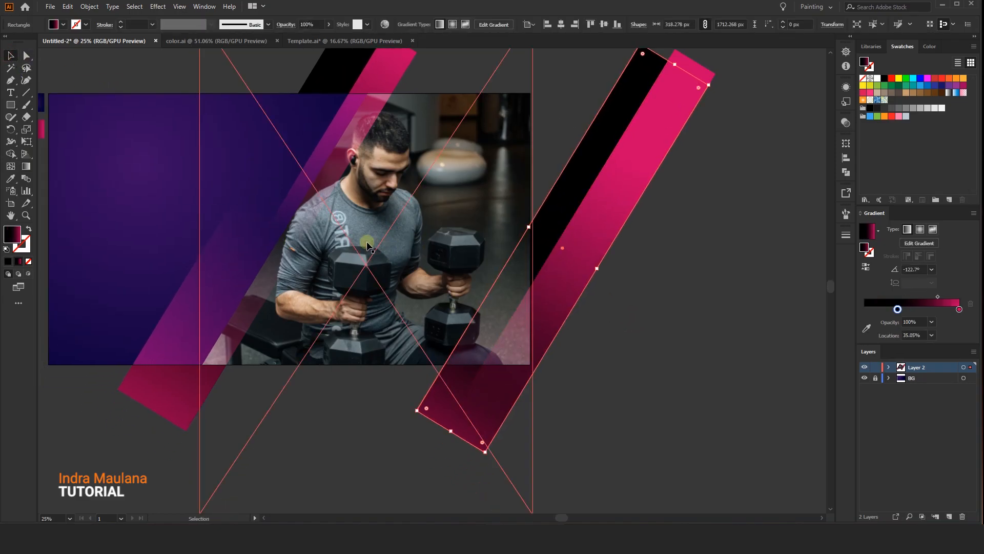
click(32, 166)
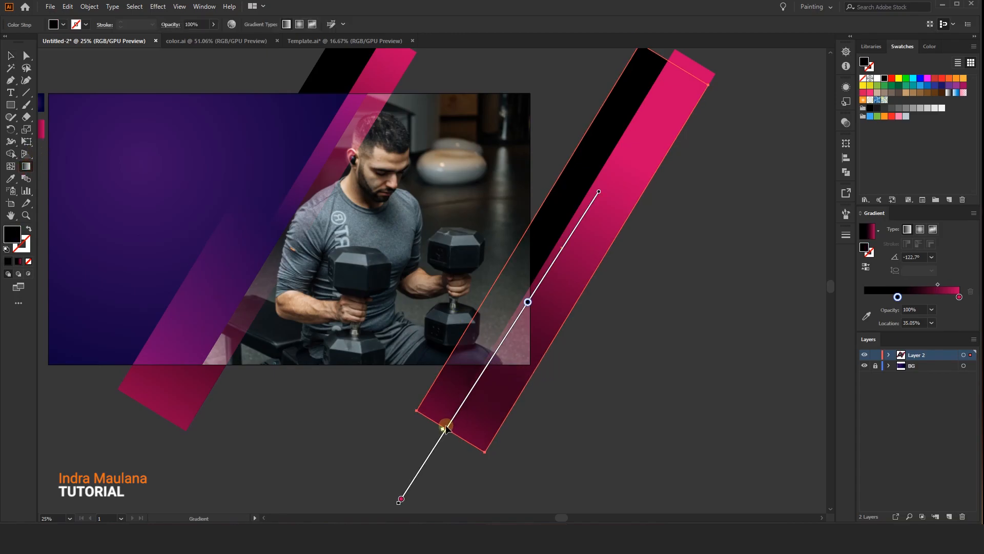
mouse_move(444, 428)
mouse_down()
mouse_move(468, 391)
mouse_move(460, 404)
mouse_up()
drag(547, 274, 550, 267)
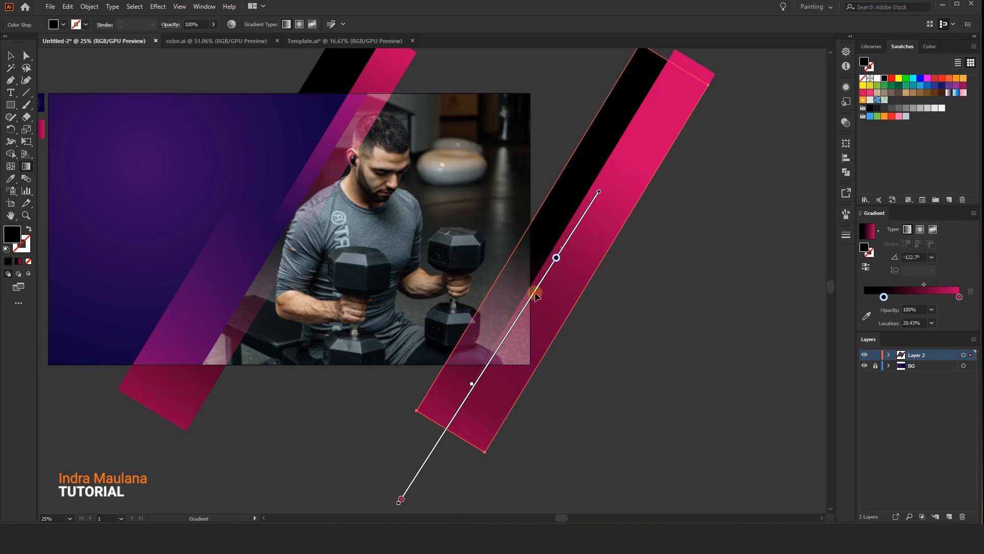
click(8, 53)
click(731, 294)
- Duplicate the 189 px pink strip up and to its left, overlapping the wide strip, and make the duplicate narrower
click(613, 260)
drag(613, 260, 595, 201)
scroll(660, 340, right, 1)
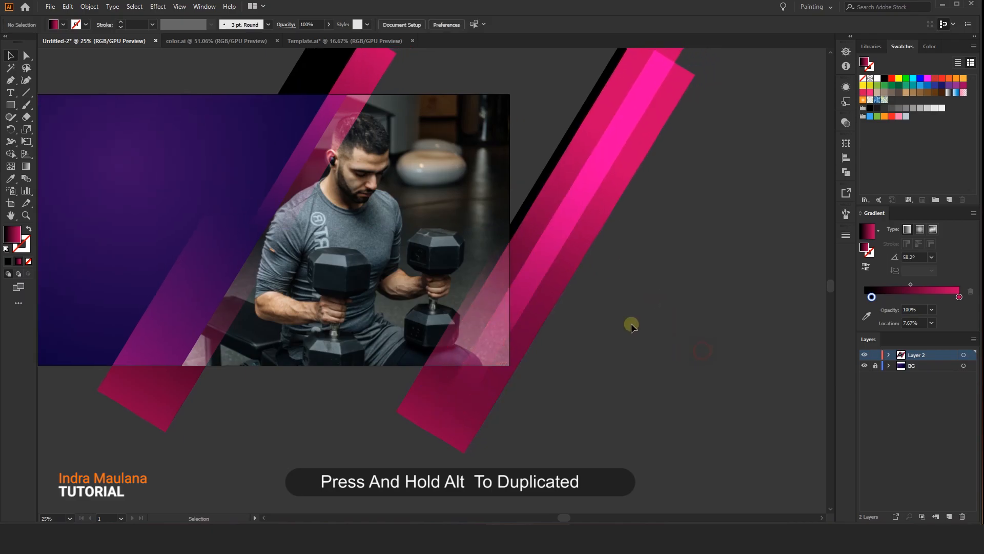
mouse_move(575, 229)
mouse_down()
mouse_move(551, 220)
mouse_move(562, 221)
mouse_up()
click(626, 286)
- Slide the new narrow strip's gradient slightly upward, set its black stop to about 20% and shift the midpoint toward that stop
click(560, 204)
click(26, 166)
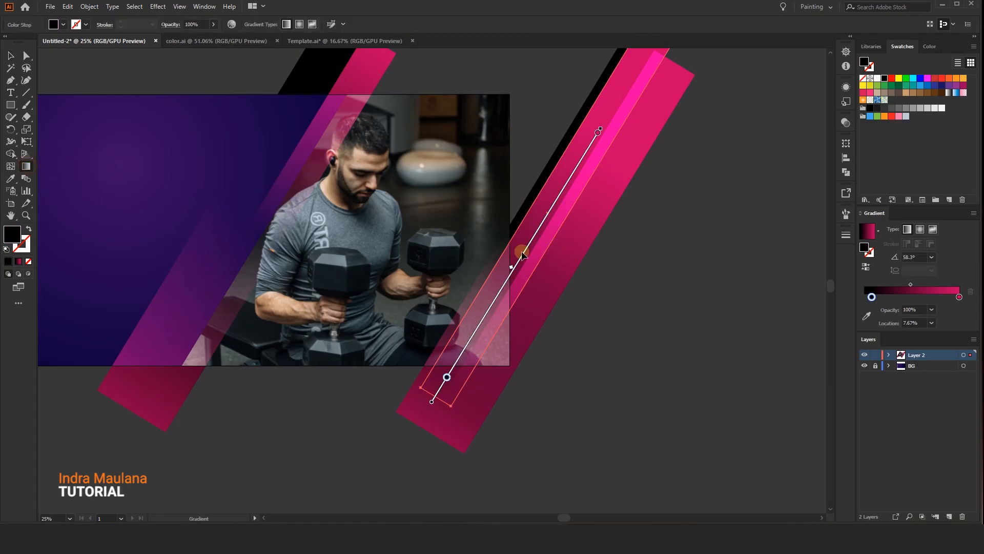
mouse_move(531, 242)
mouse_down()
mouse_move(542, 220)
mouse_move(533, 241)
mouse_up()
drag(471, 339, 475, 333)
drag(505, 279, 505, 279)
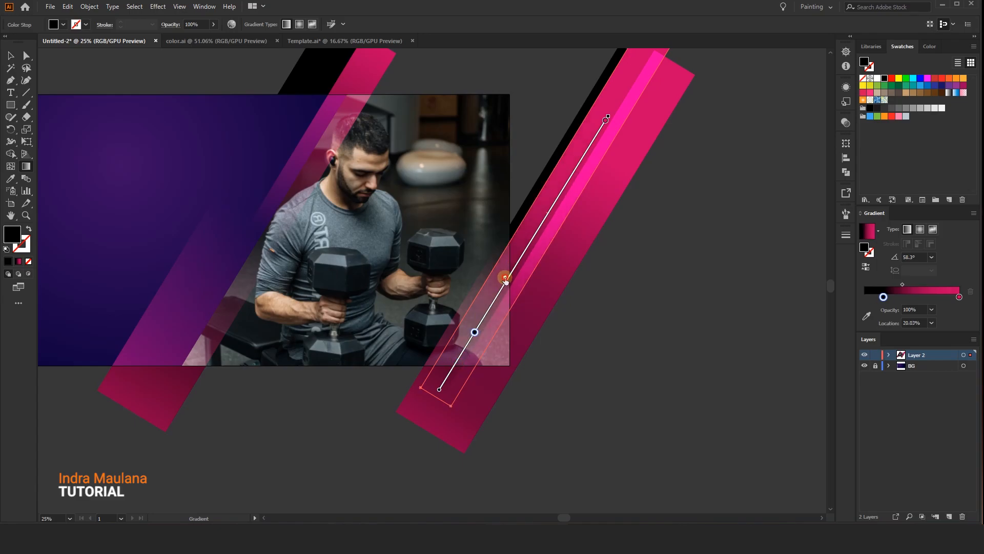
- Slightly lower the opacity of the wide black-topped strip beside the photo's slanted edge
click(10, 55)
click(665, 333)
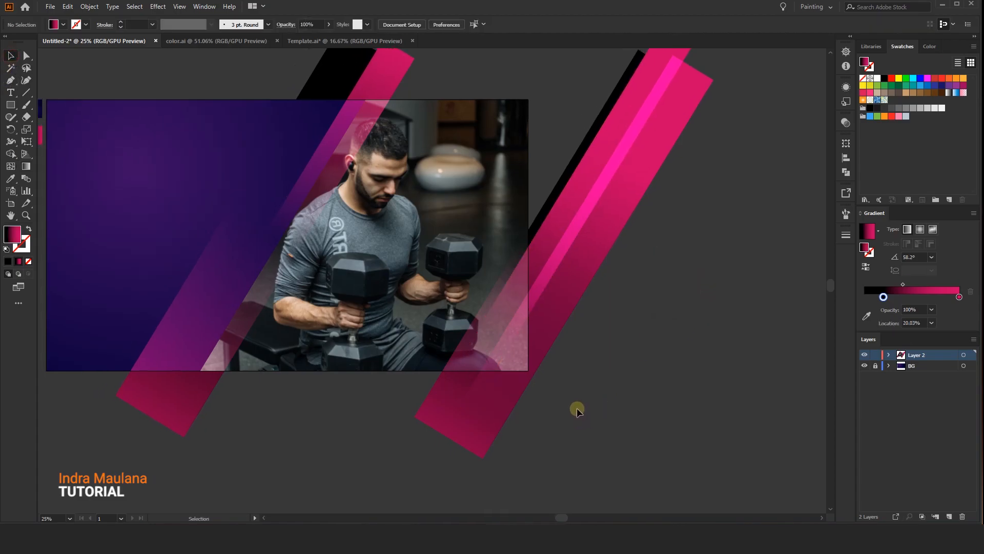
click(334, 48)
click(328, 25)
drag(315, 38, 313, 38)
click(663, 325)
- Move the pink stop of the widest strip at the photo's right end to about 68% along its gradient
click(432, 423)
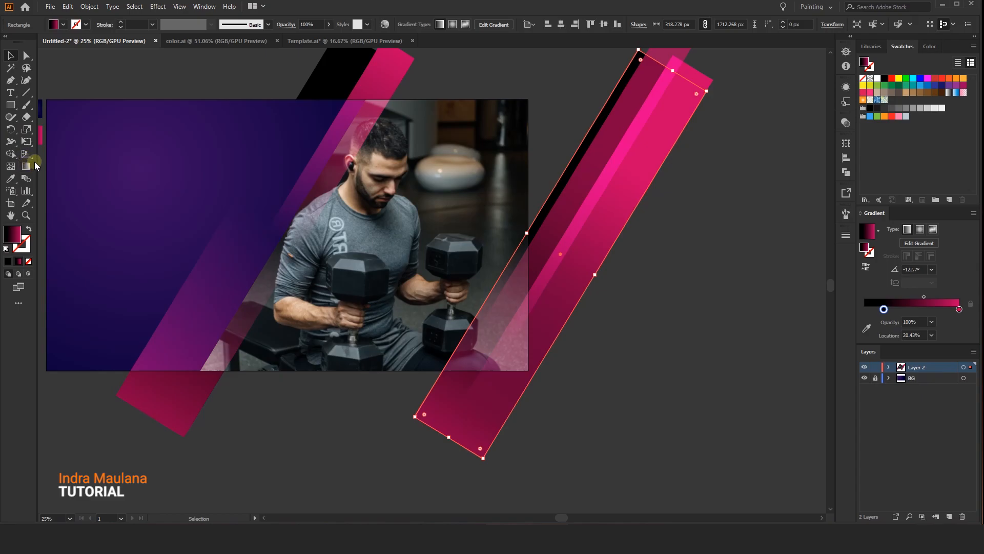
click(27, 166)
drag(400, 508, 472, 391)
drag(490, 359, 491, 356)
click(472, 392)
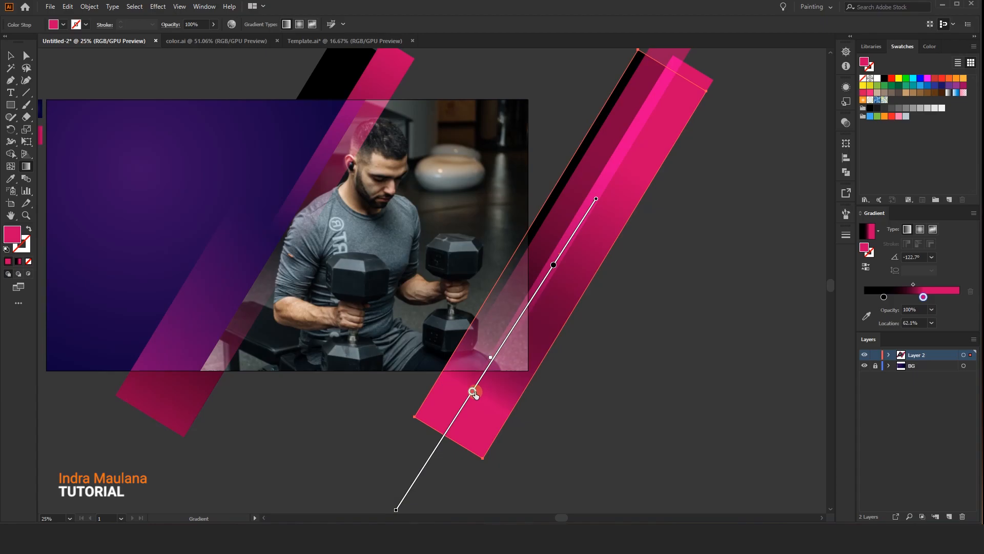
drag(462, 410, 461, 409)
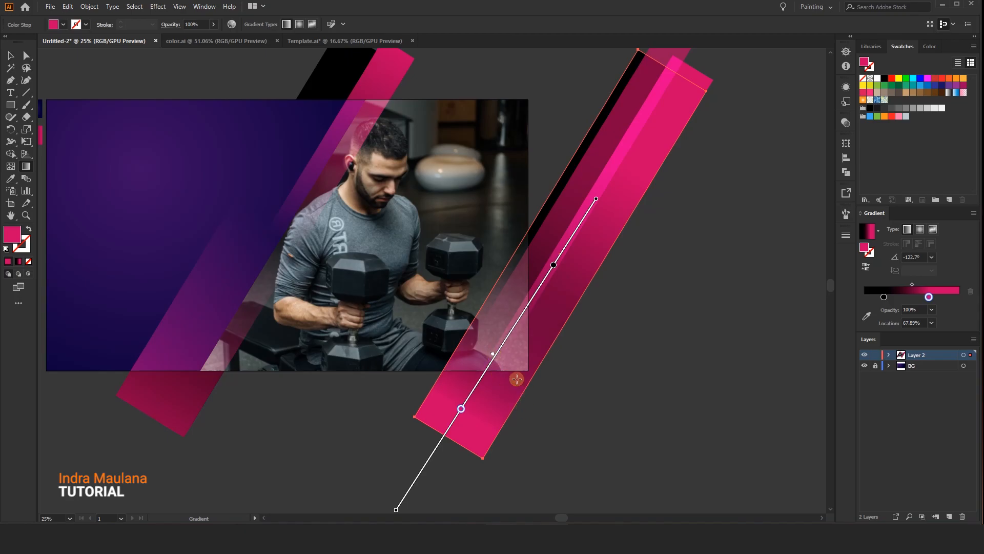
- Slide the bright right-hand strip's gradient slightly down along the strip and shift its midpoint toward the black stop
click(10, 58)
click(681, 378)
click(557, 307)
click(25, 166)
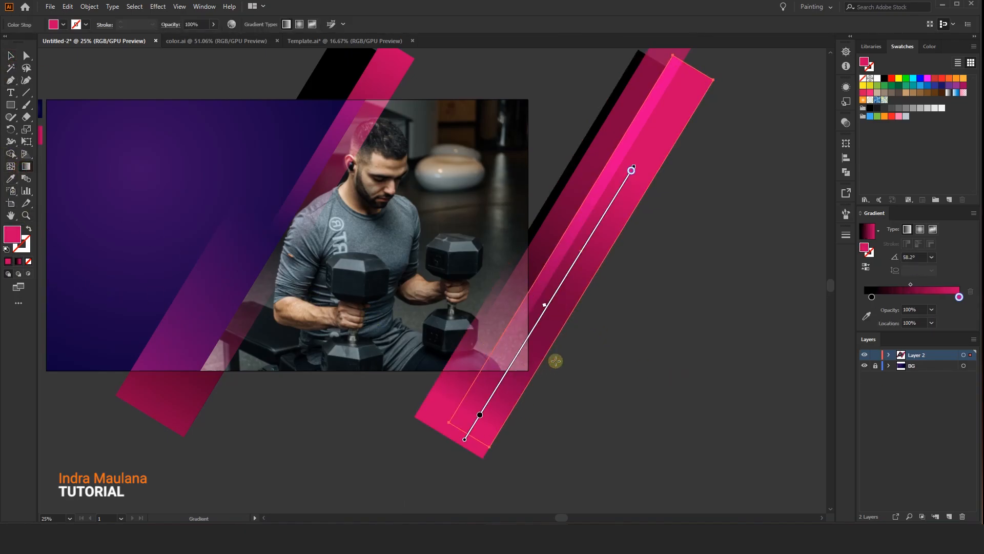
mouse_move(516, 355)
mouse_down()
mouse_move(529, 330)
mouse_move(515, 353)
mouse_up()
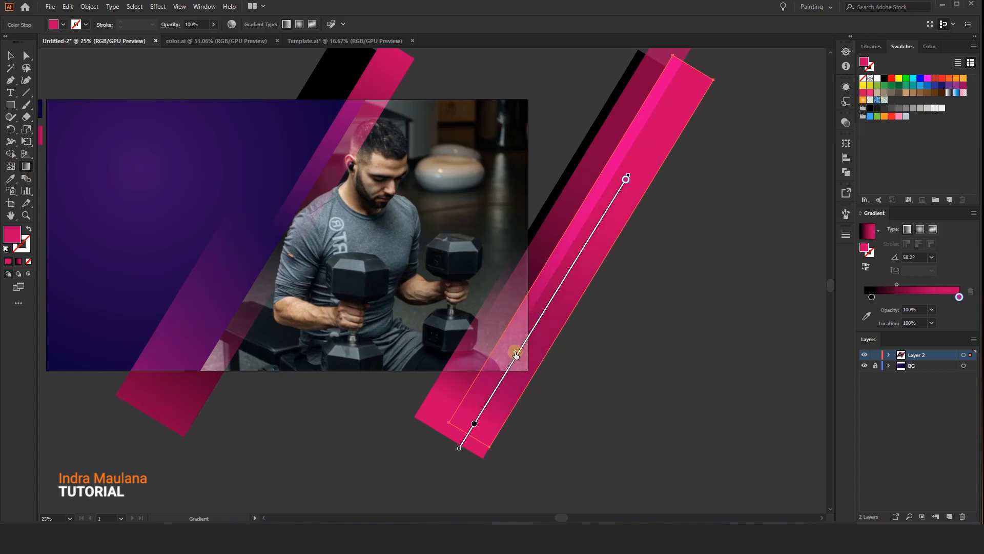
ctrl+click(681, 419)
- Draw a 650 px circle above the artboard's upper-left corner
scroll(668, 428, down, 1)
drag(659, 385, 654, 410)
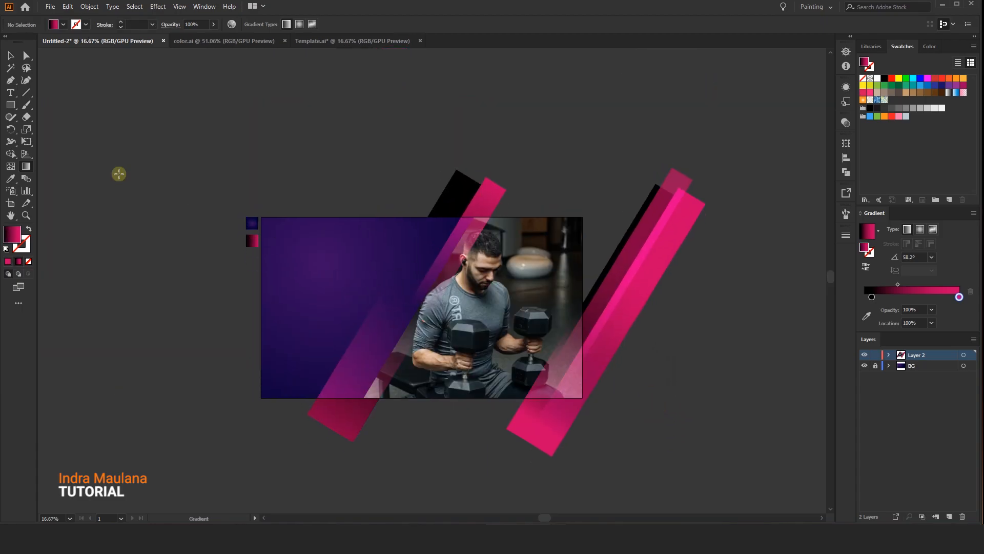
drag(9, 111, 44, 130)
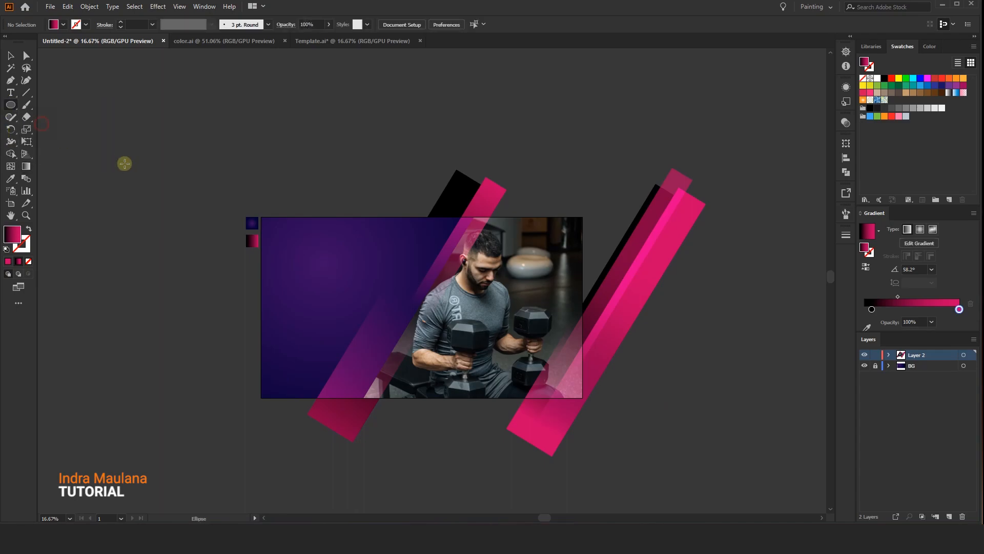
scroll(280, 152, up, 2)
mouse_move(298, 161)
mouse_down()
mouse_move(400, 226)
mouse_move(406, 221)
mouse_up()
key(v)
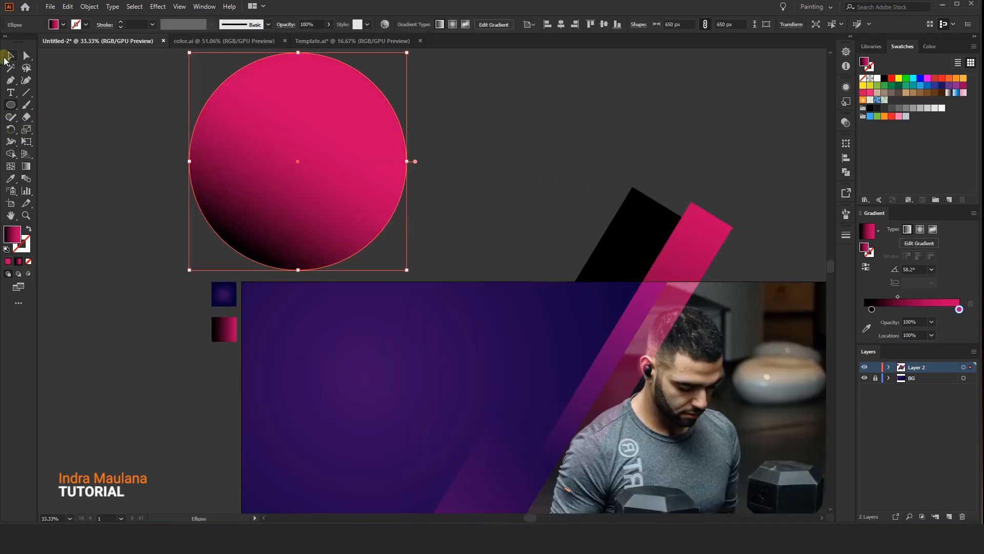
scroll(465, 214, down, 2)
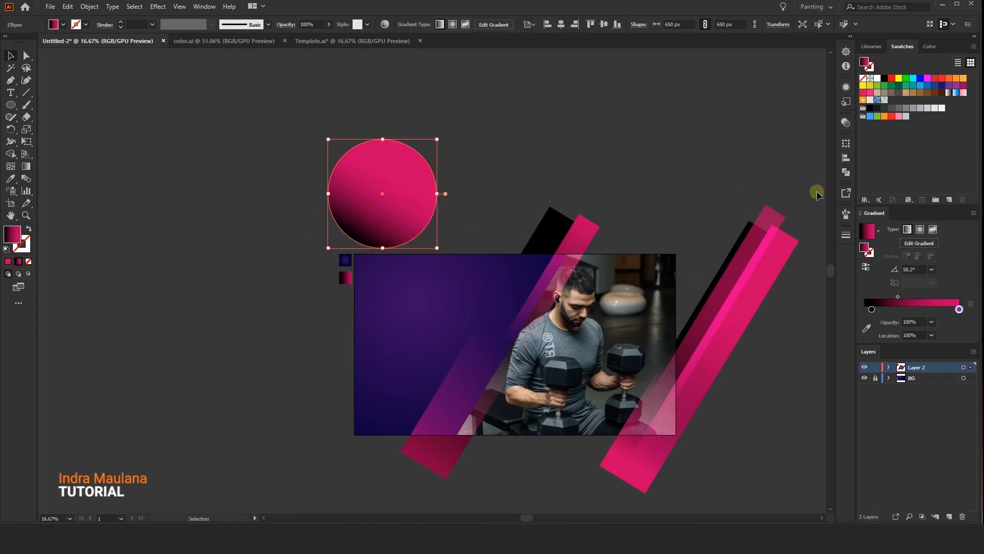
- Give the circle a reversed radial gradient with pink at the center, and set the pink stop to about 22%
click(921, 230)
click(865, 267)
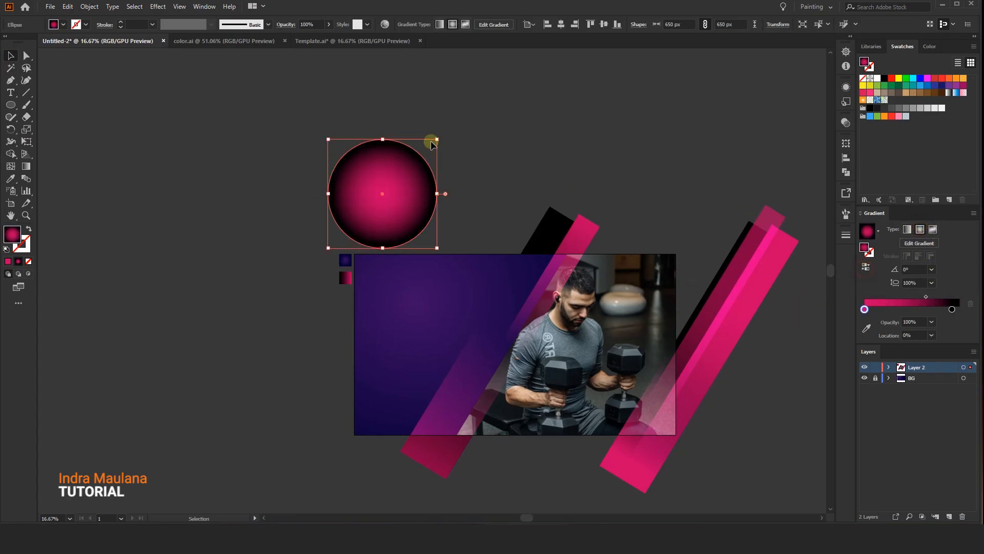
scroll(445, 126, left, 1)
drag(865, 310, 886, 309)
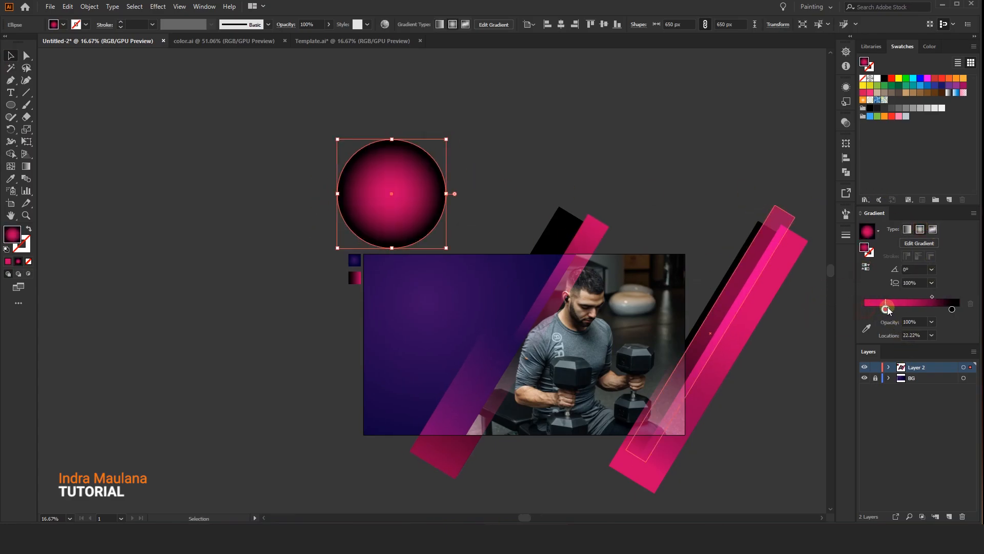
- Add a white stop at about 4% to the circle's radial gradient and save the document
click(868, 309)
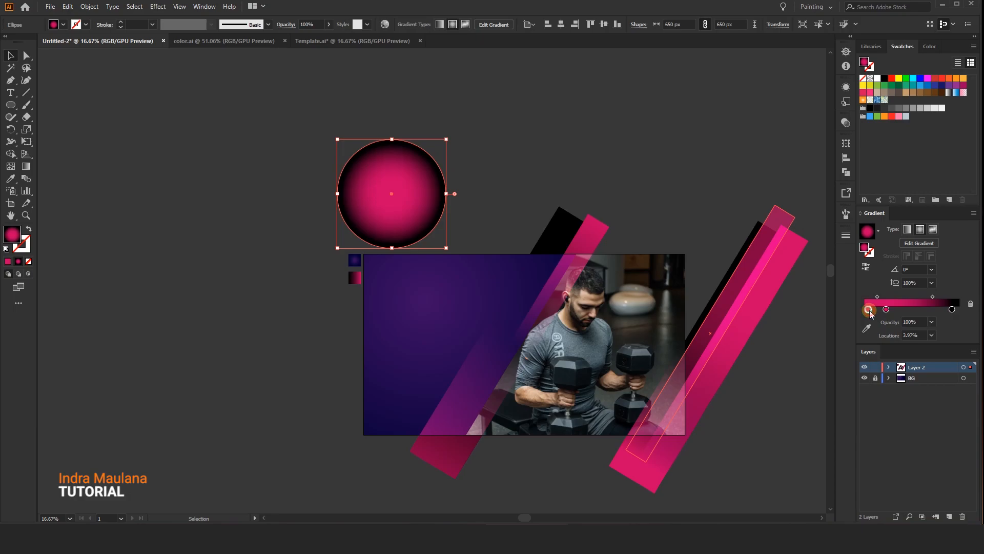
double_click(869, 310)
click(827, 364)
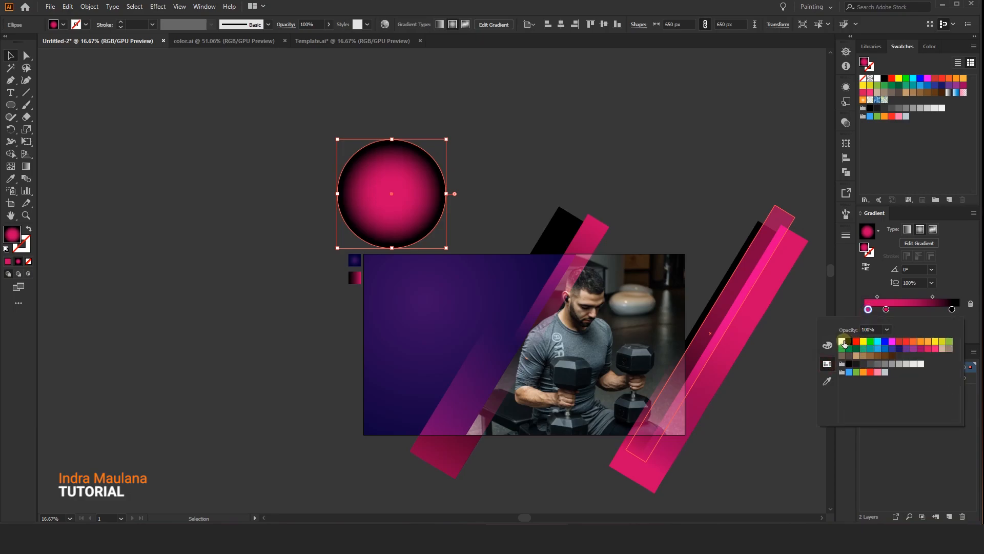
click(843, 342)
key(Escape)
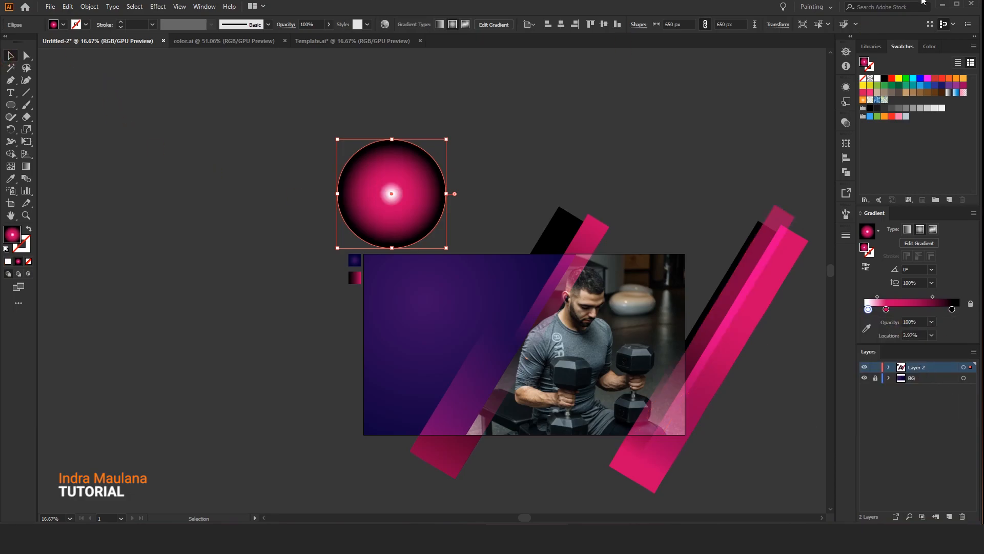
key(ctrl+s)
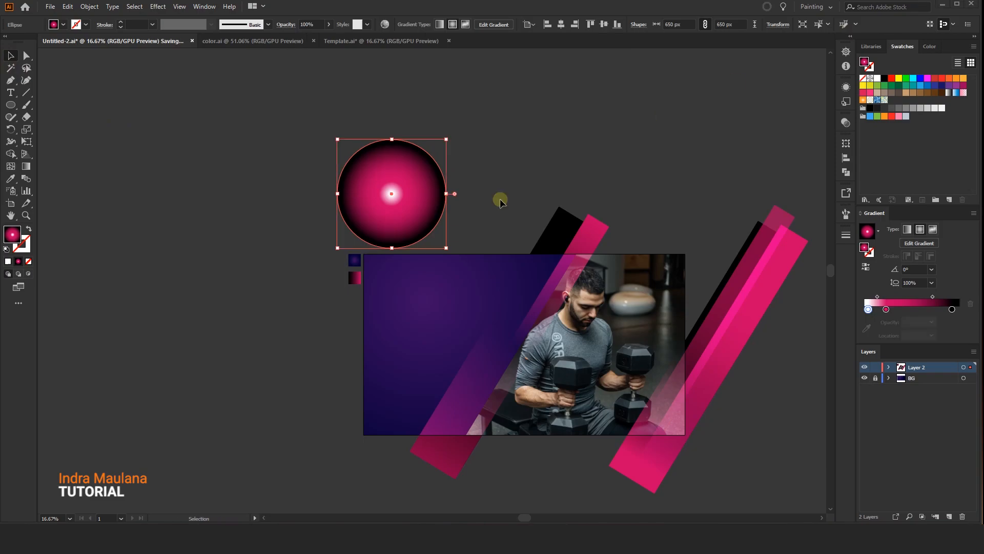
- Move the circle gradient's pink stop farther outward and its white stop to 0%
scroll(417, 209, up, 1)
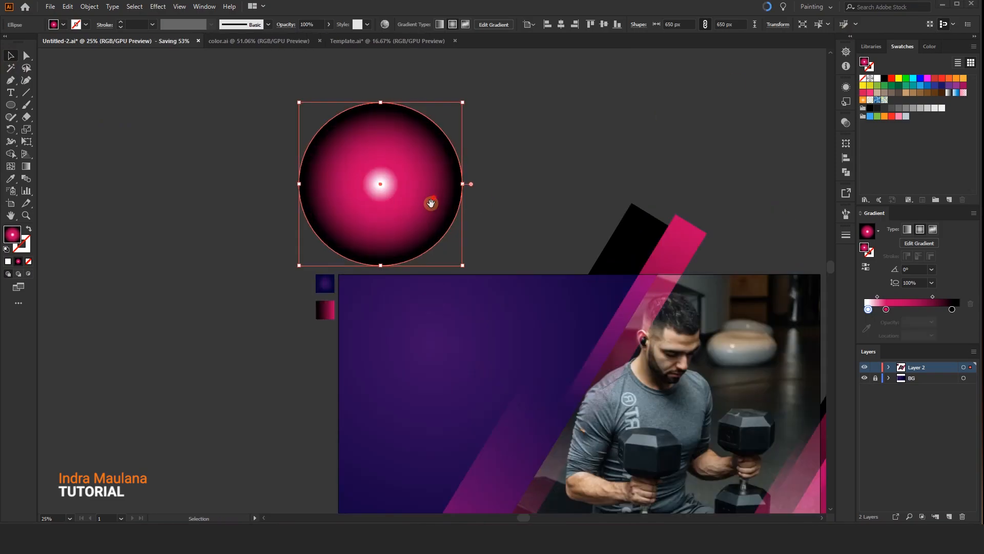
key(g)
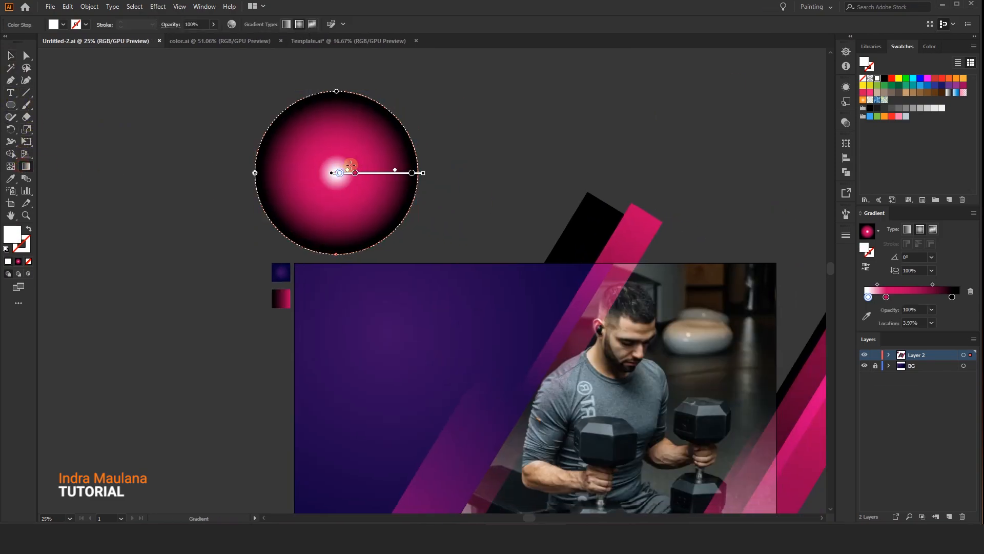
mouse_move(355, 174)
mouse_down()
mouse_move(371, 173)
mouse_move(336, 173)
mouse_up()
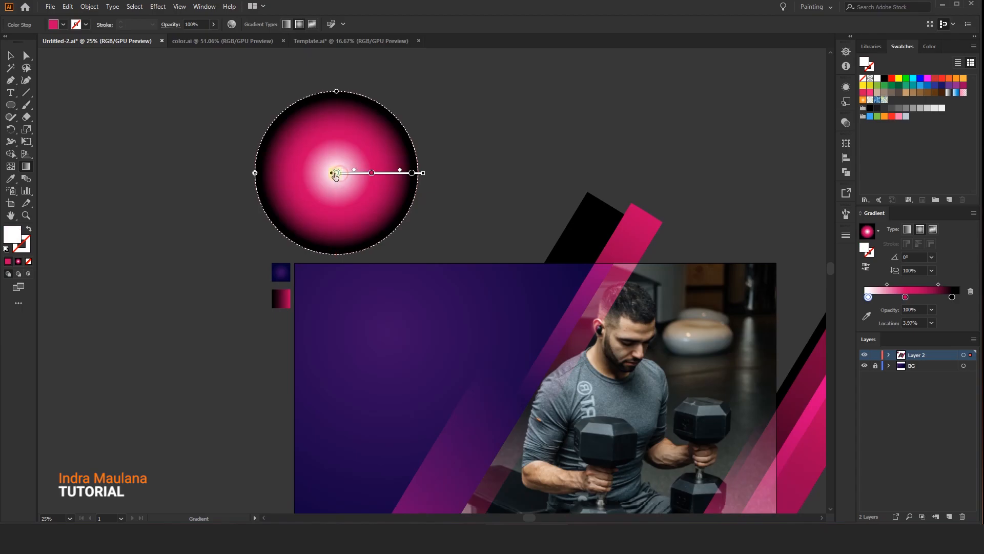
- Flatten the circle symmetrically to a 28 px high ellipse and move it onto the banner's purple area
click(10, 55)
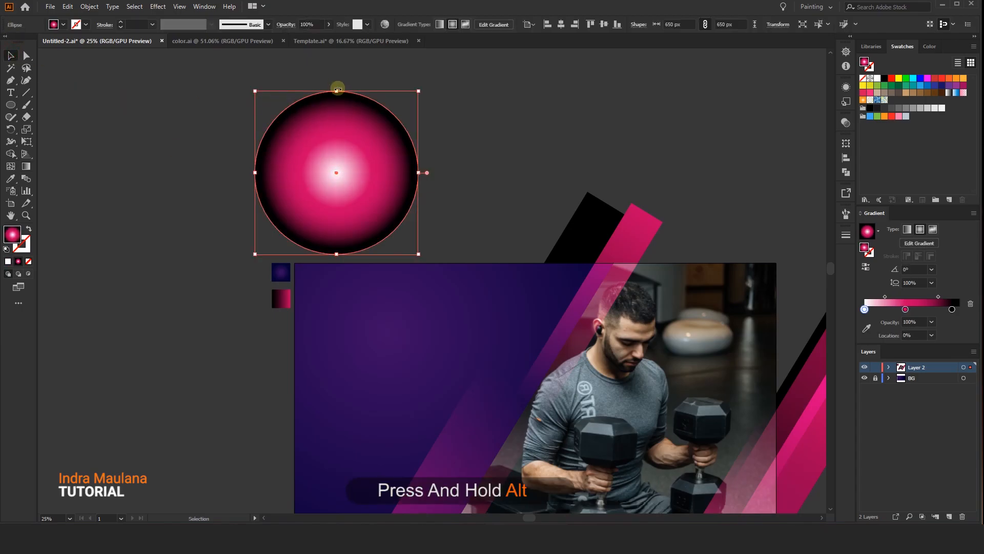
drag(338, 91, 331, 169)
drag(518, 168, 414, 118)
click(413, 121)
click(283, 129)
drag(244, 125, 356, 356)
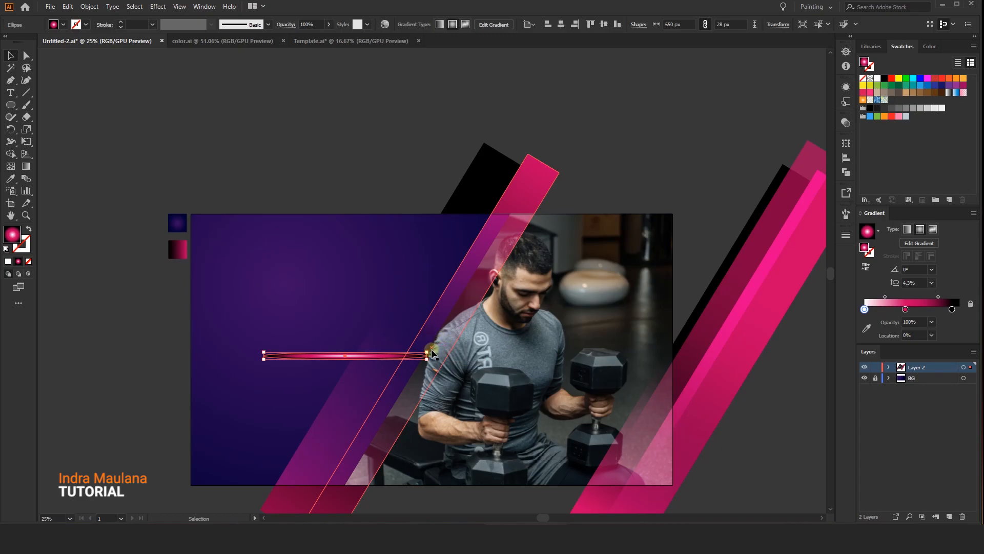
- Rotate the thin ellipse to about 57.6° so it runs parallel to the diagonal strips
scroll(431, 352, up, 2)
drag(432, 350, 373, 196)
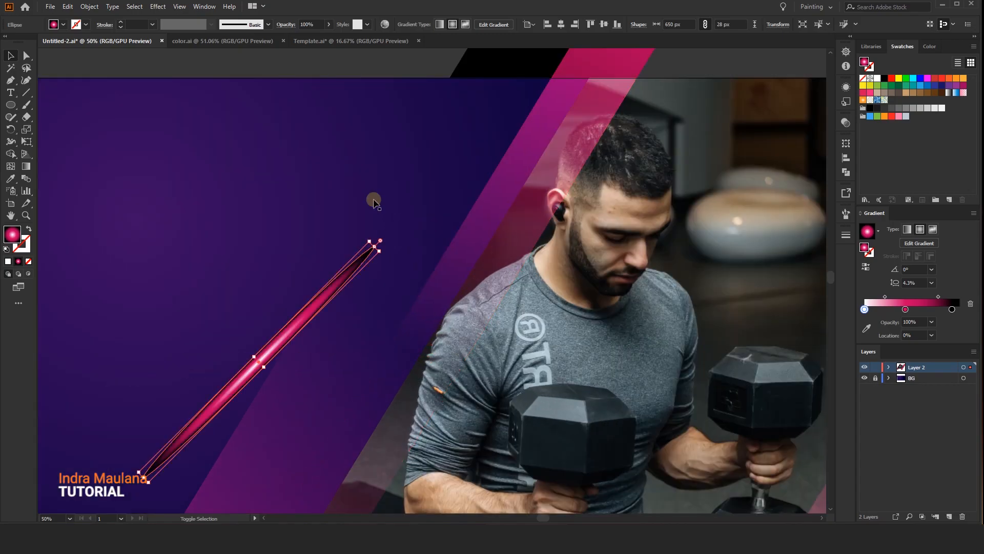
scroll(371, 238, down, 2)
scroll(372, 246, up, 2)
drag(362, 238, 325, 169)
key(ctrl+z)
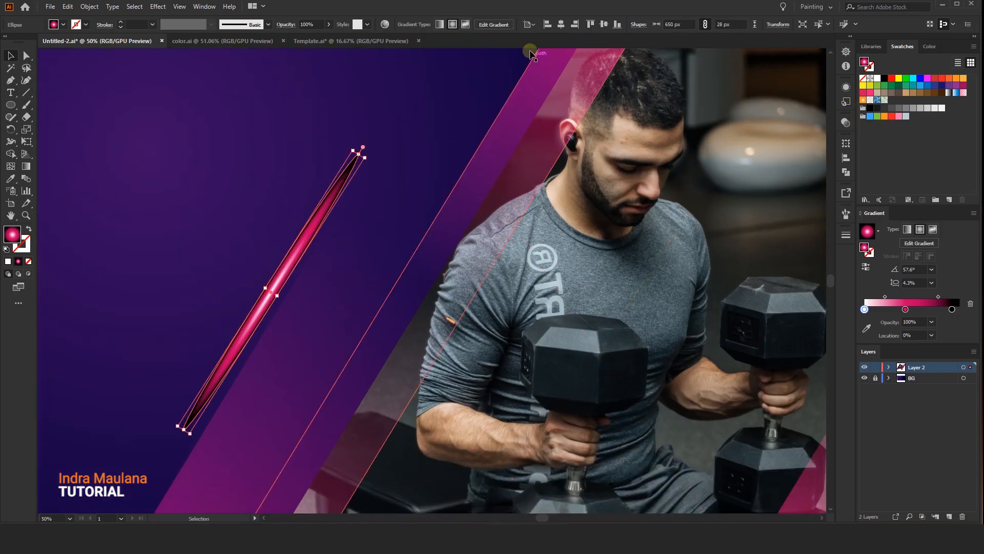
- Set the thin ellipse's blending mode to Screen and place it along the photo's slanted edge beside the shoulder
click(286, 24)
click(215, 43)
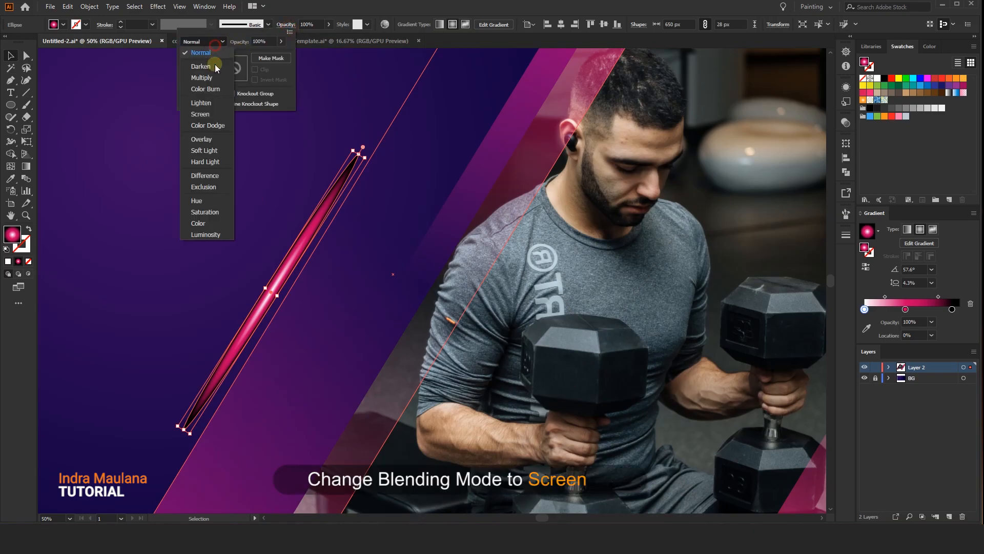
click(210, 113)
click(276, 282)
drag(275, 282, 464, 228)
drag(535, 137, 489, 253)
- Narrow the glow ellipse's gradient to a 2.4% aspect ratio, set its pink stop to about 50% and shift the inner midpoint toward white
scroll(415, 354, up, 2)
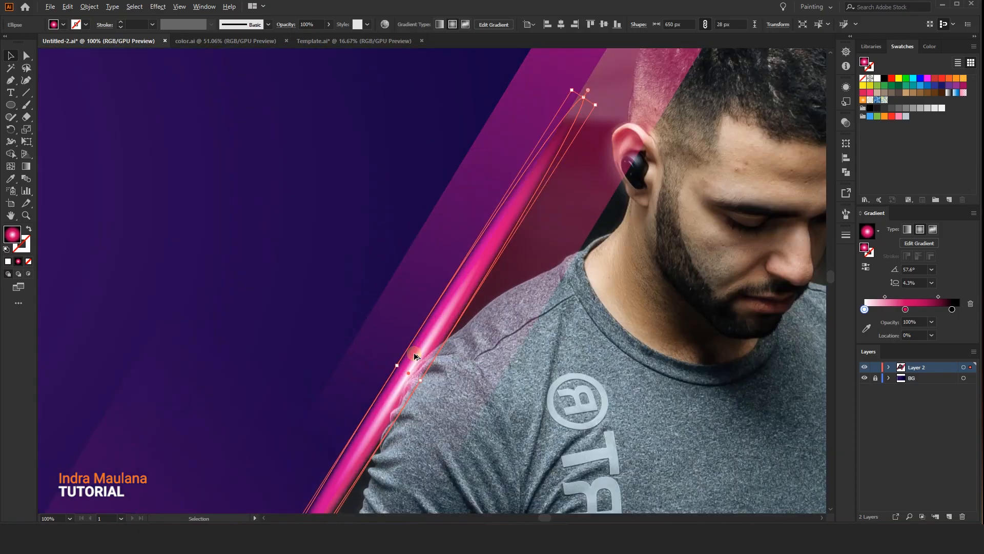
click(26, 166)
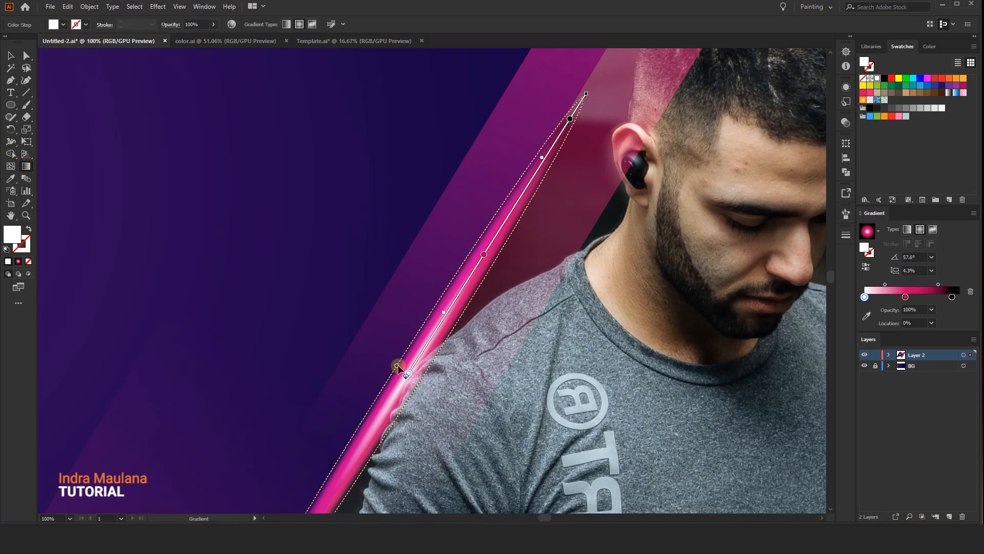
mouse_move(401, 371)
mouse_down()
mouse_move(495, 261)
mouse_move(480, 263)
mouse_move(497, 234)
mouse_up()
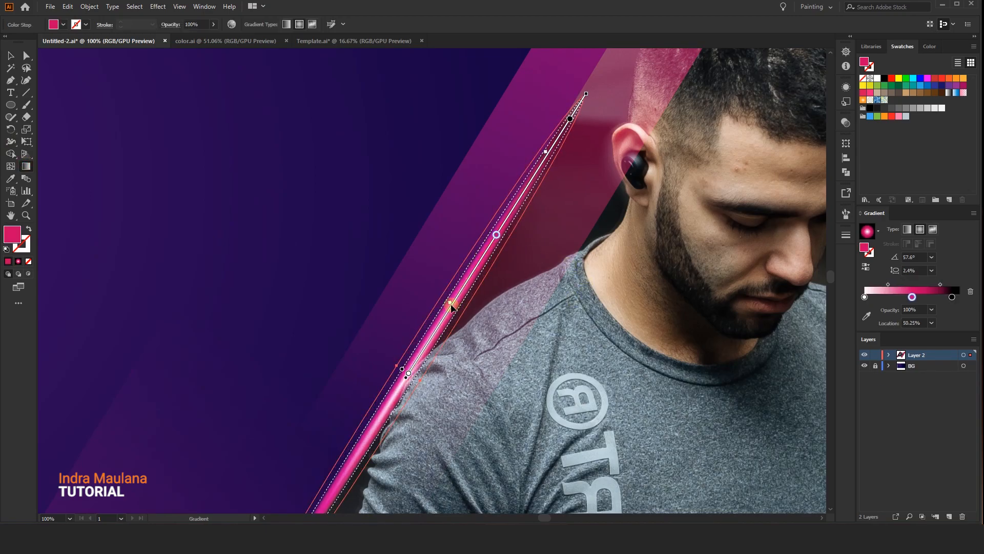
drag(451, 304, 441, 319)
scroll(447, 305, down, 3)
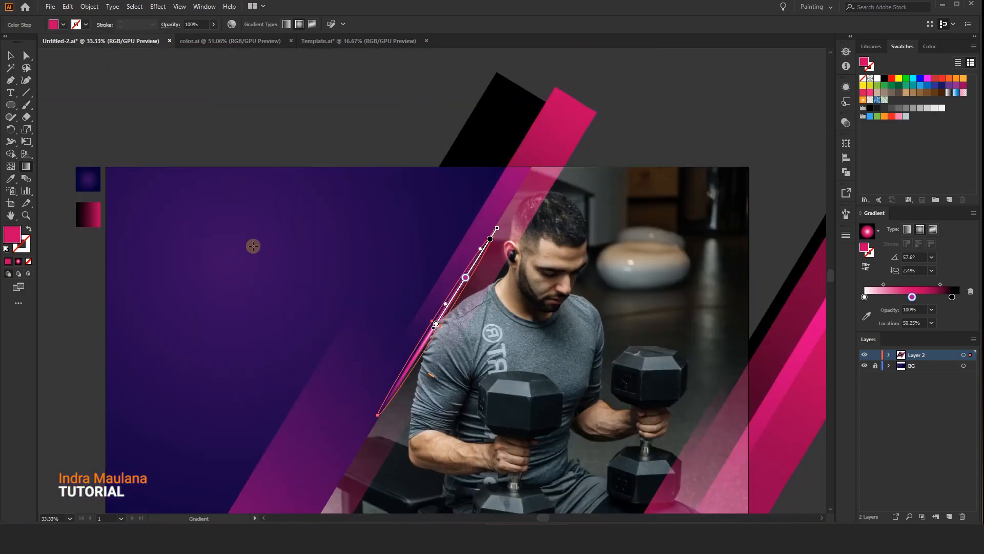
click(11, 56)
click(204, 92)
- Move the glow ellipse's pink stop back toward the white stop and set the pink-to-black midpoint to about 47.5%
drag(437, 129, 411, 95)
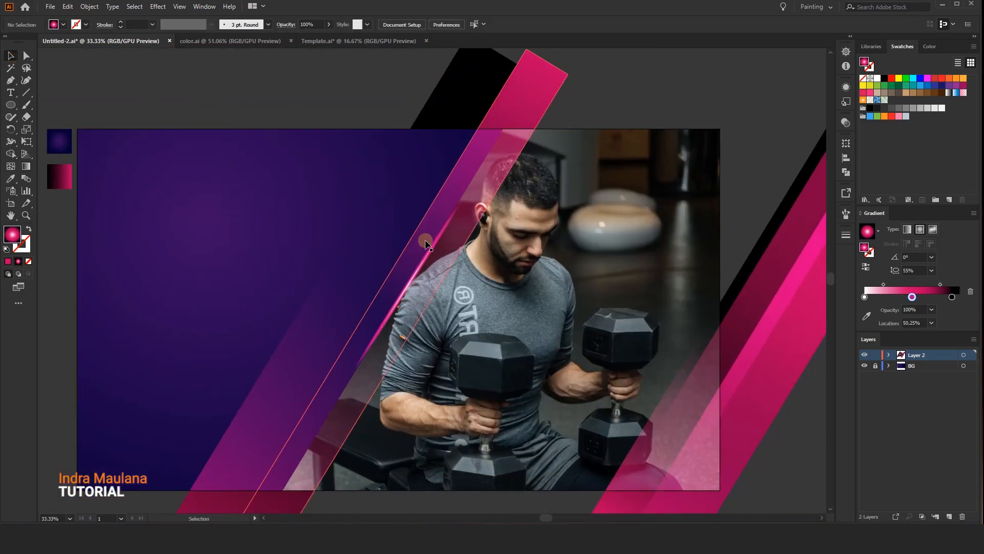
click(430, 253)
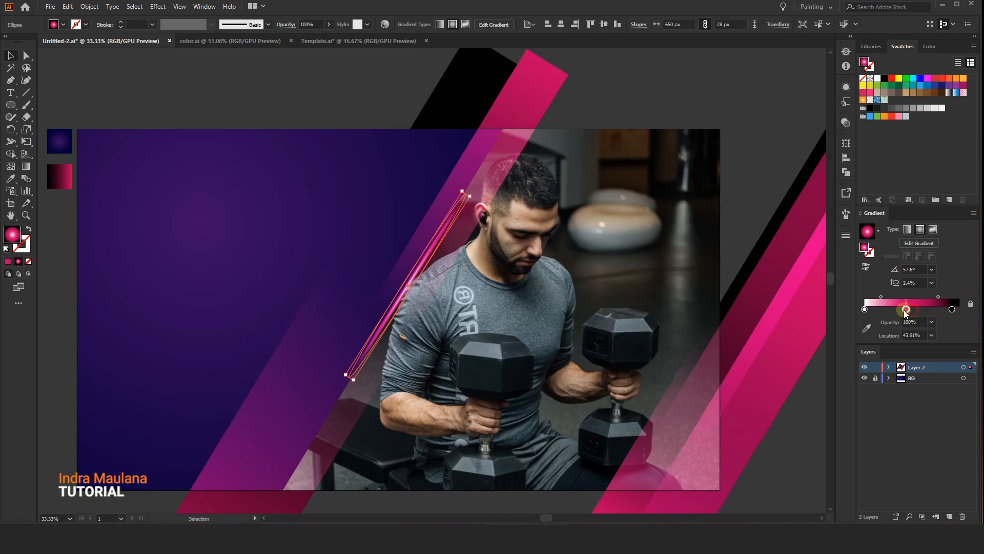
drag(937, 297, 925, 297)
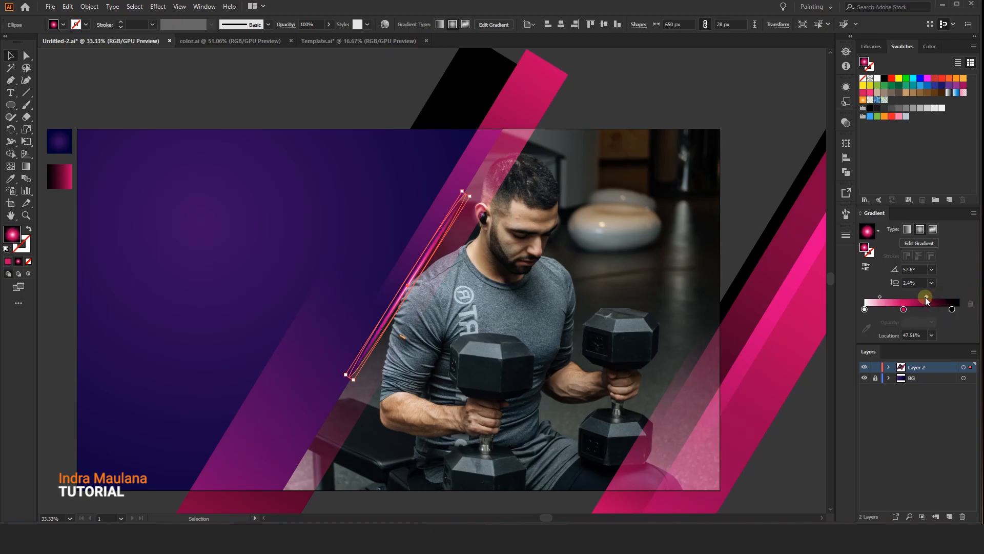
click(767, 94)
scroll(733, 76, down, 1)
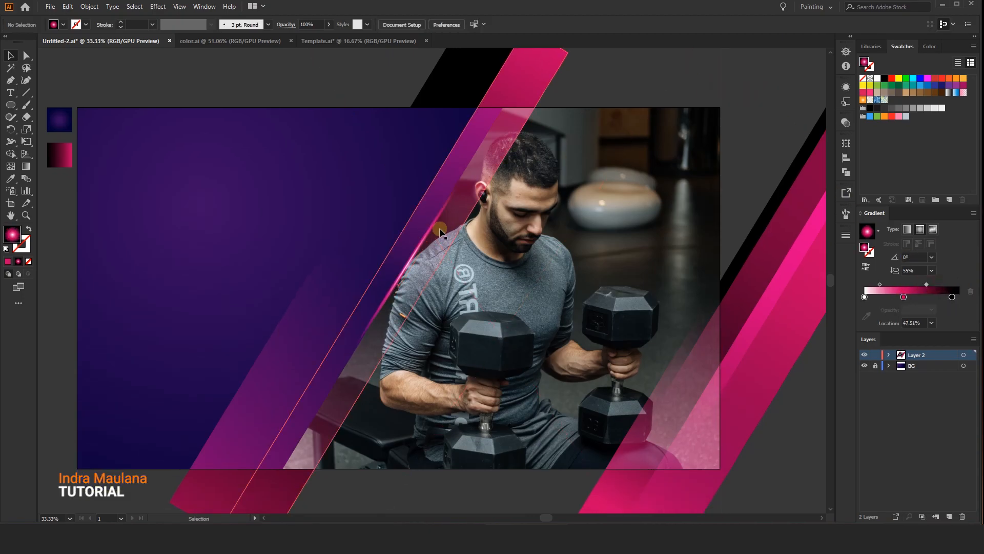
click(444, 225)
mouse_move(327, 25)
mouse_down()
mouse_move(313, 38)
mouse_move(333, 36)
mouse_up()
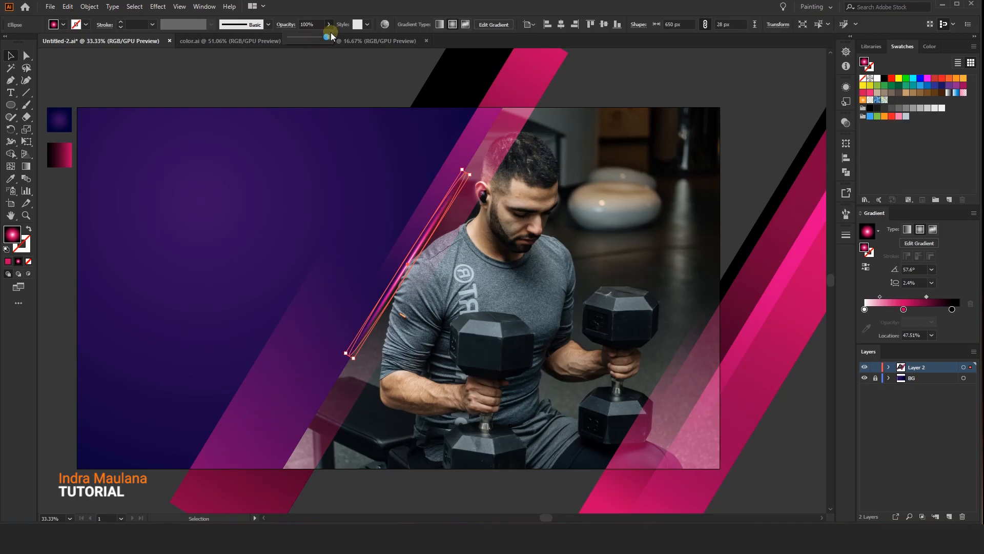
click(326, 79)
- Change the glow ellipse's white gradient stop to a light pink of about #FF89FF by lowering its green value to about 137
drag(376, 116, 342, 120)
click(355, 239)
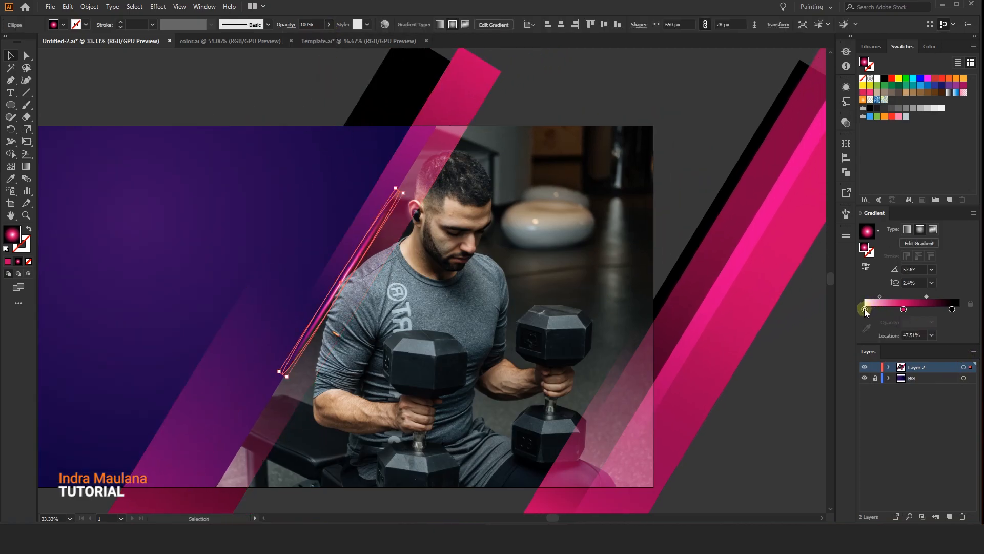
double_click(864, 309)
click(827, 346)
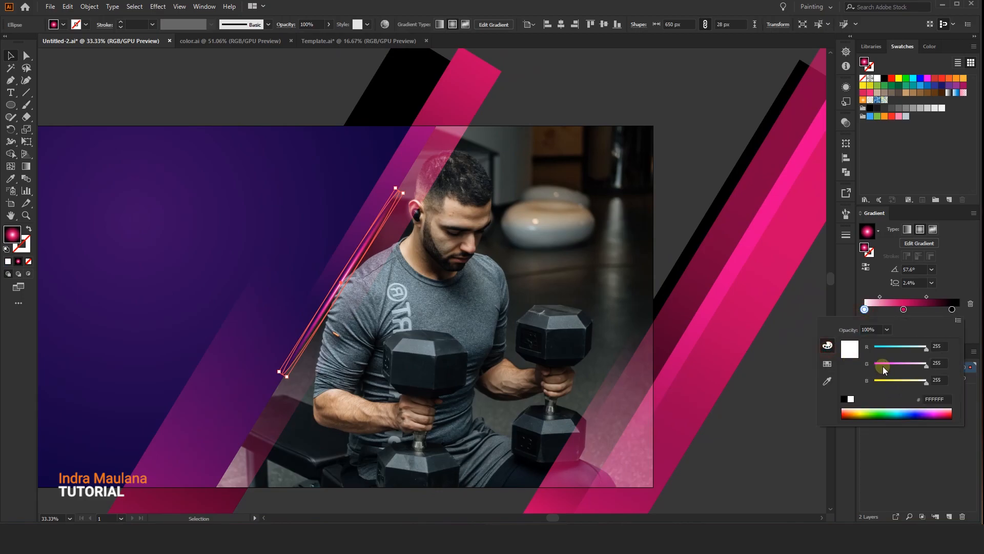
drag(916, 368, 904, 367)
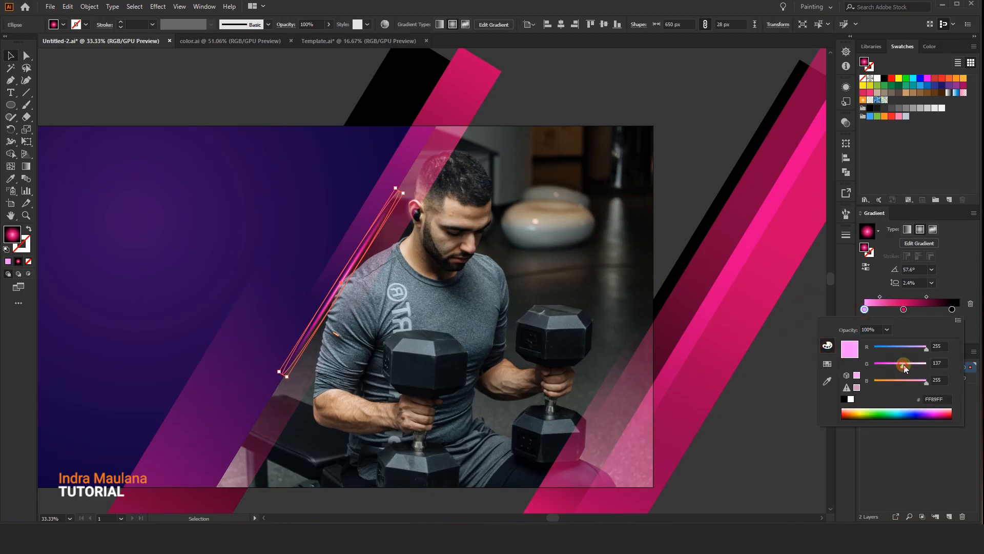
click(602, 97)
scroll(604, 93, up, 1)
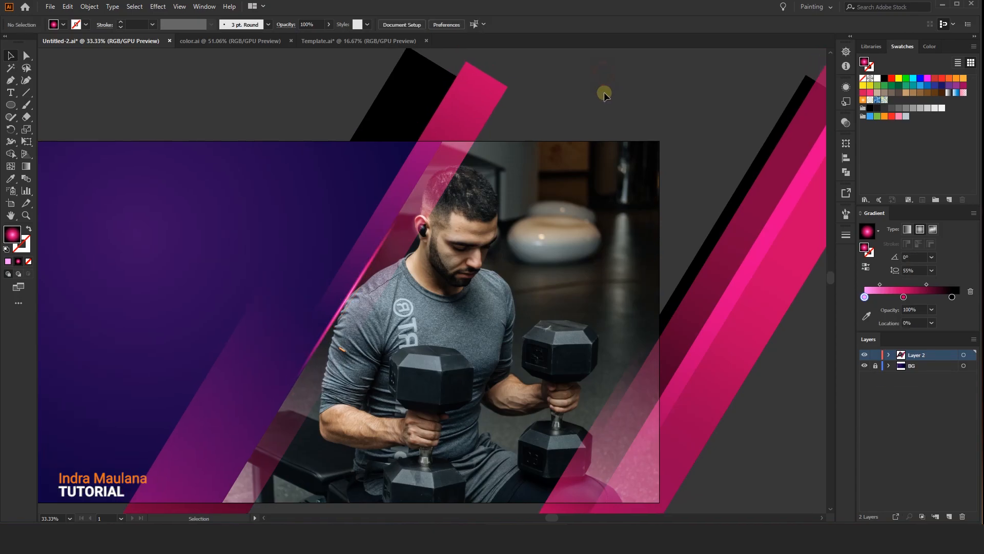
- Rotate the glow ellipse slightly to about 58.6° so it follows the photo's slanted edge more closely
scroll(603, 93, down, 1)
scroll(579, 105, up, 1)
scroll(465, 247, up, 2)
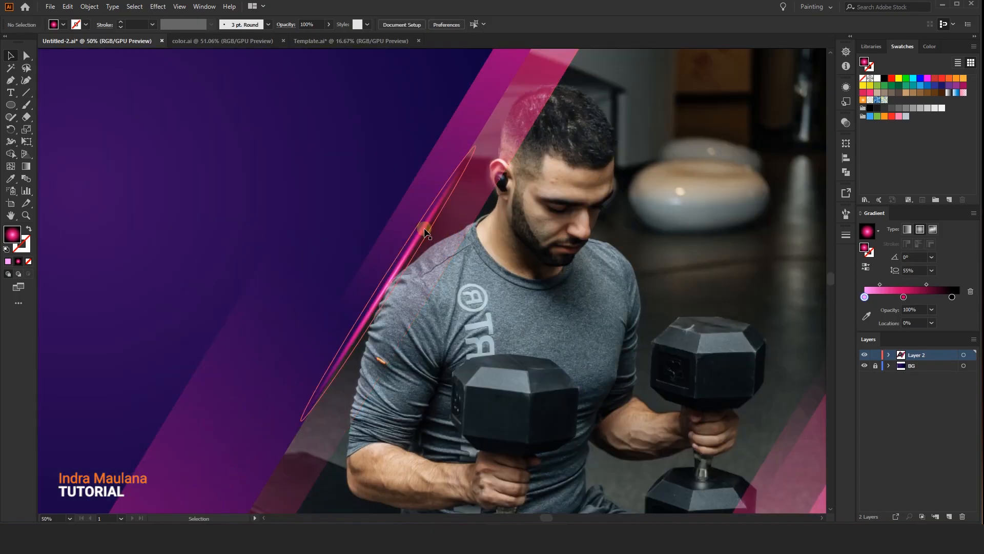
click(420, 225)
drag(486, 150, 488, 134)
scroll(433, 241, down, 3)
click(462, 100)
scroll(476, 96, up, 1)
scroll(476, 96, down, 1)
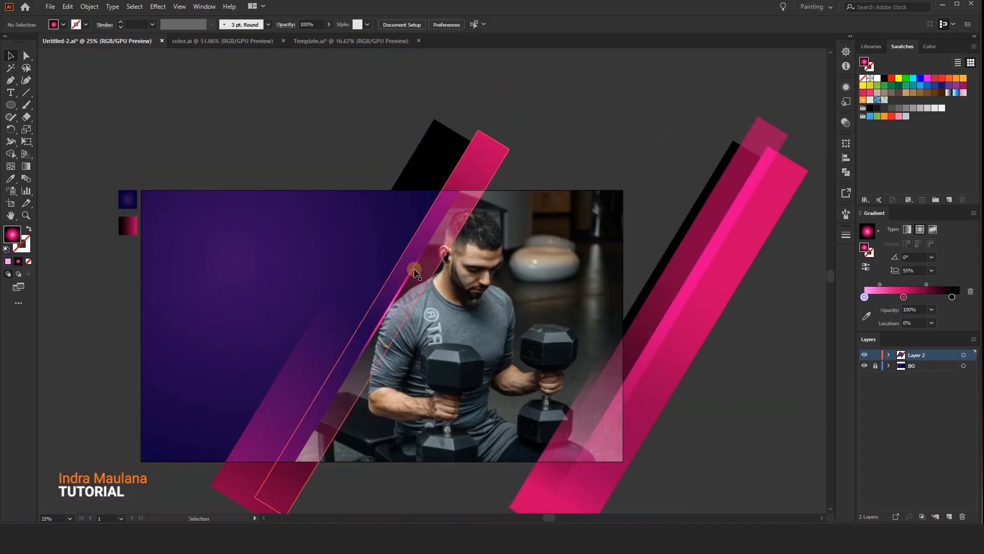
- Move the glow ellipse up the photo's slanted edge beside the man's head and stretch it longer down the edge
drag(410, 281, 451, 208)
scroll(392, 306, up, 2)
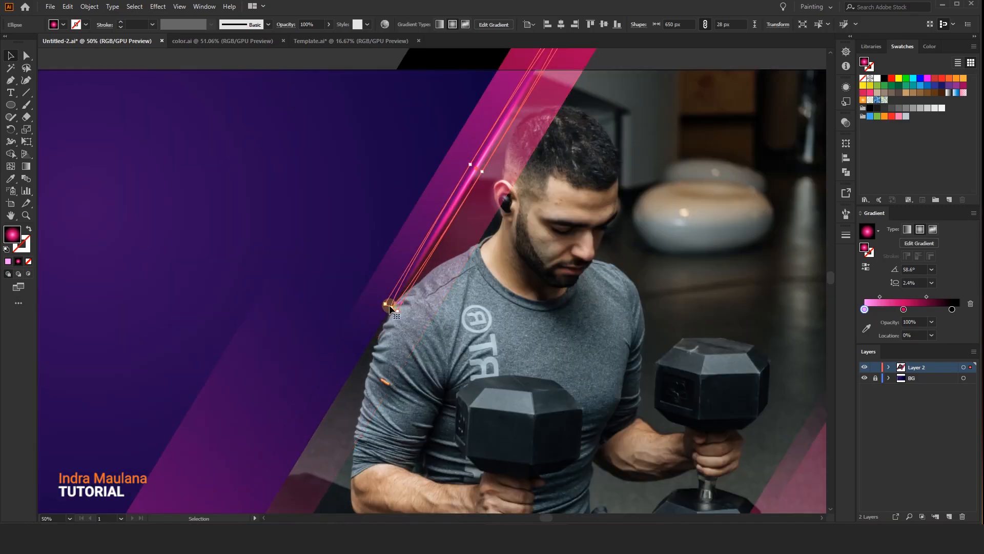
scroll(392, 308, up, 2)
drag(393, 307, 291, 465)
scroll(403, 309, down, 5)
click(364, 209)
drag(362, 212, 374, 185)
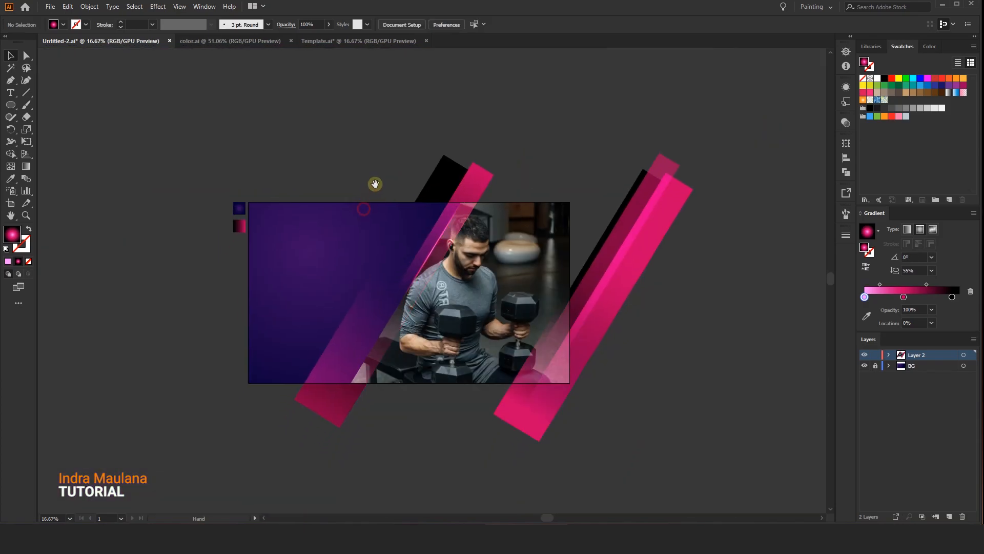
- Duplicate the glow ellipse along the lower part of the photo's slanted left edge, down past the bench
scroll(388, 227, up, 1)
drag(387, 226, 414, 160)
drag(489, 191, 384, 360)
click(445, 431)
drag(451, 428, 394, 427)
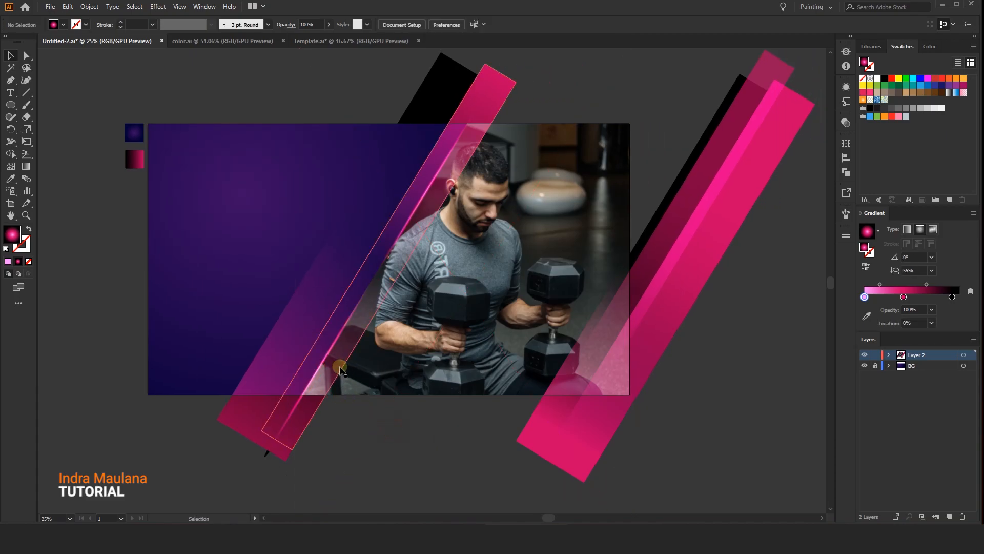
- Duplicate the lower glow across the photo onto the inner edge of the pink strips at the photo's right side
drag(322, 364, 567, 367)
click(722, 392)
drag(751, 366, 644, 389)
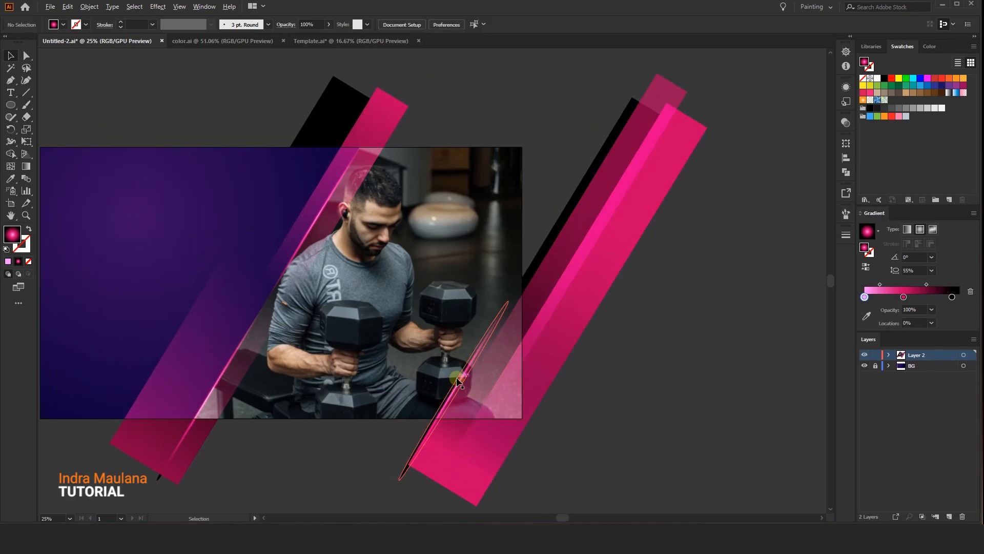
- Copy the glow farther up the inner edge of the pink strips at the photo's right side
drag(461, 380, 521, 309)
click(660, 358)
click(523, 293)
shift+click(541, 295)
click(656, 345)
click(691, 418)
drag(692, 430, 670, 393)
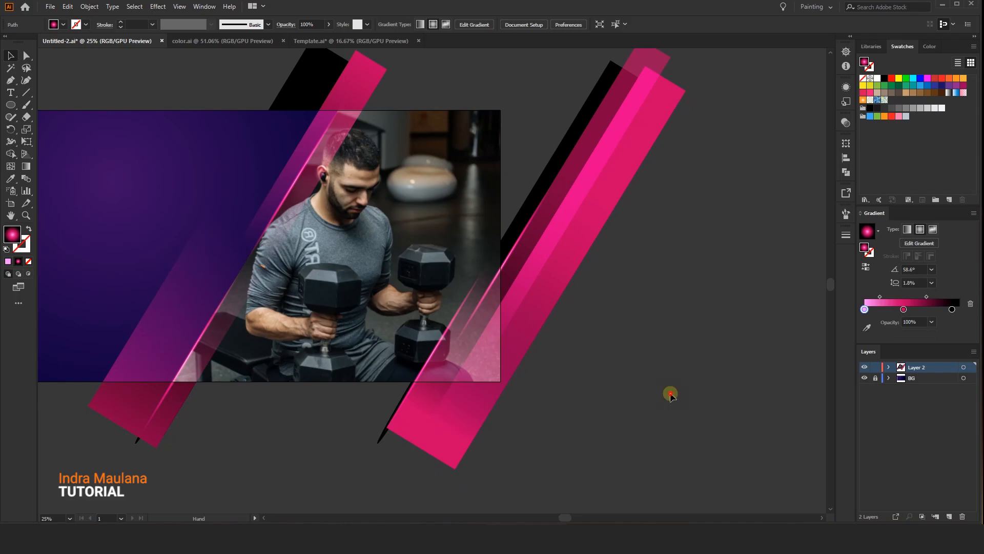
- Place another glow copy along the edge of the bright front strip at the photo's right side and adjust it there
drag(498, 270, 483, 326)
click(633, 328)
click(498, 314)
shift+click(528, 330)
drag(531, 325, 528, 332)
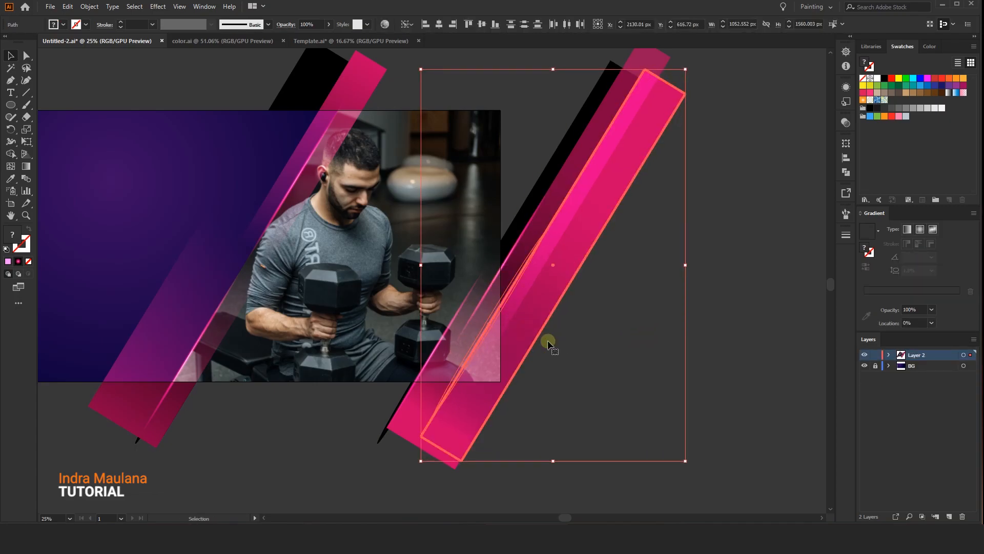
click(611, 351)
scroll(598, 325, down, 1)
scroll(565, 325, up, 2)
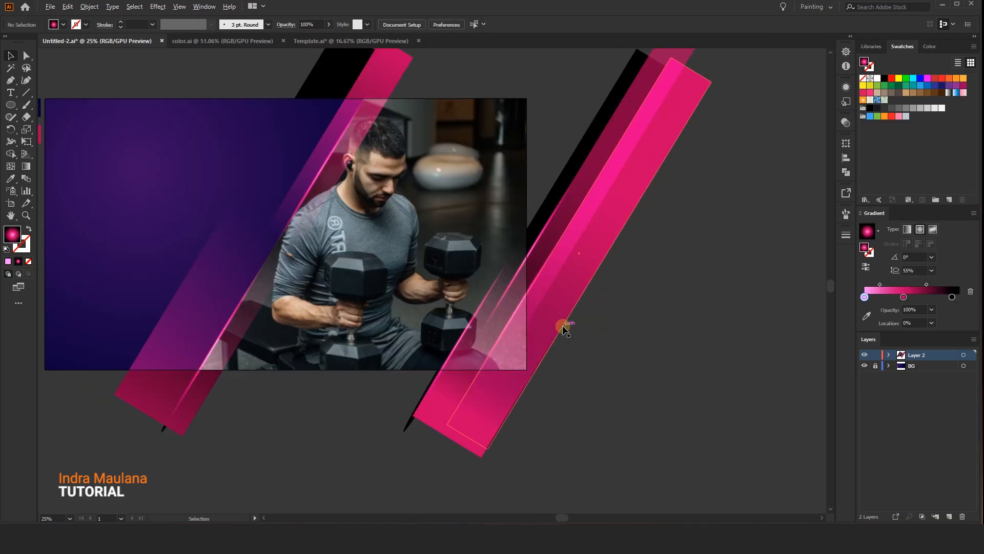
drag(513, 243, 518, 226)
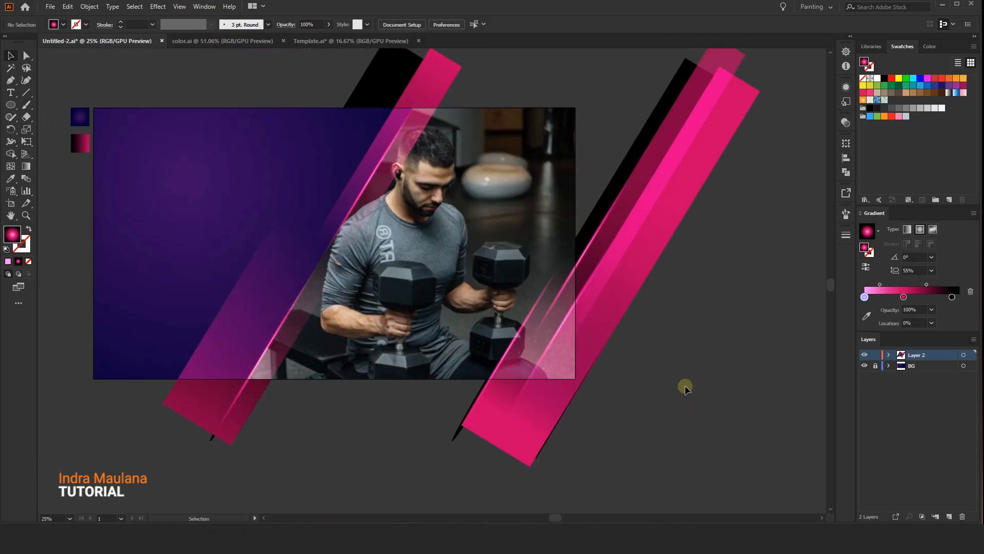
scroll(661, 364, left, 2)
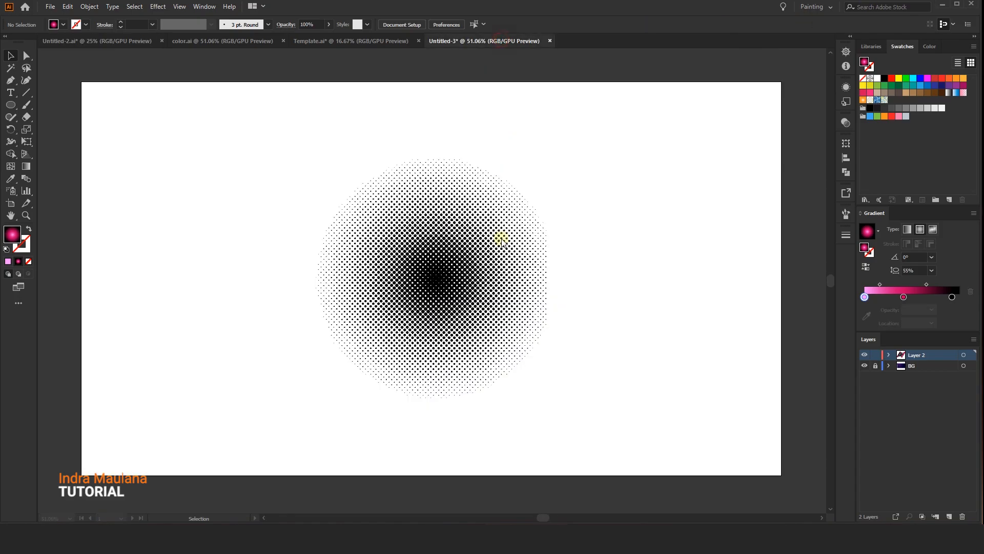
- Copy the circular halftone dot pattern from the Untitled-3 document and paste it into the Untitled-2 banner
click(501, 271)
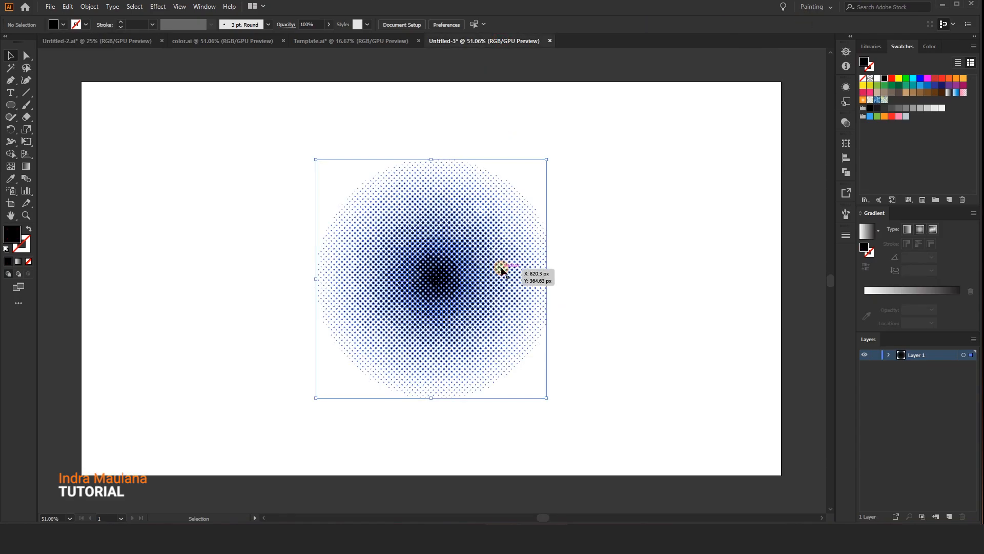
click(67, 6)
click(79, 60)
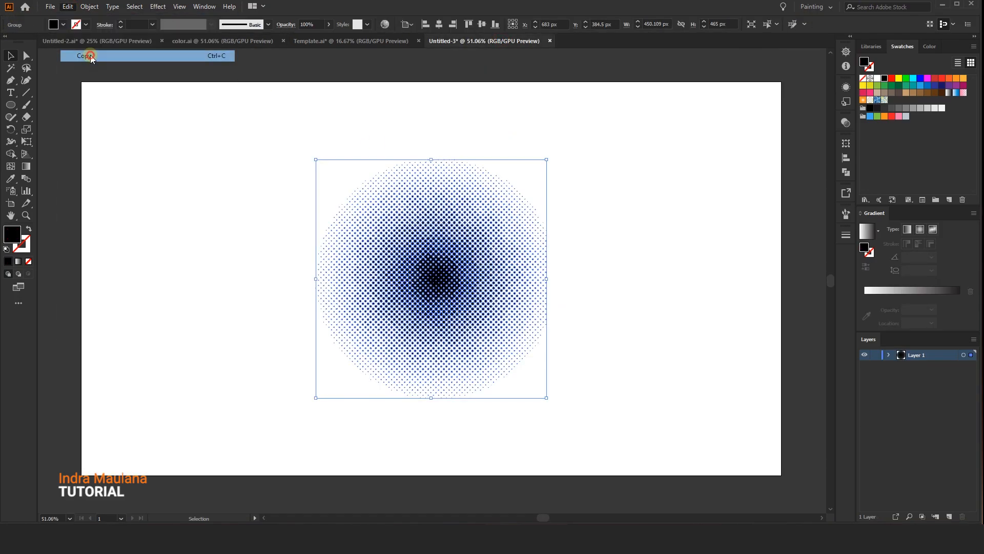
click(79, 41)
click(68, 6)
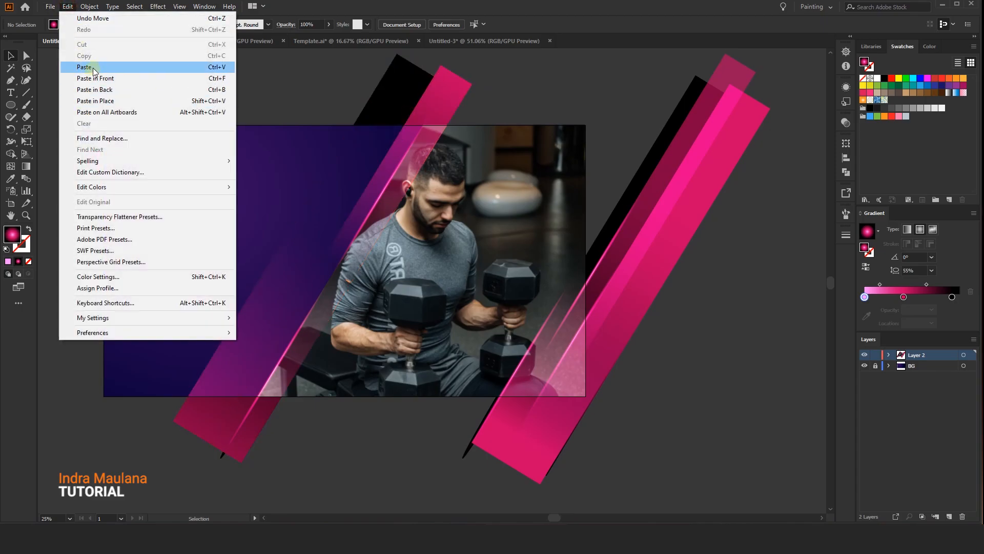
click(94, 68)
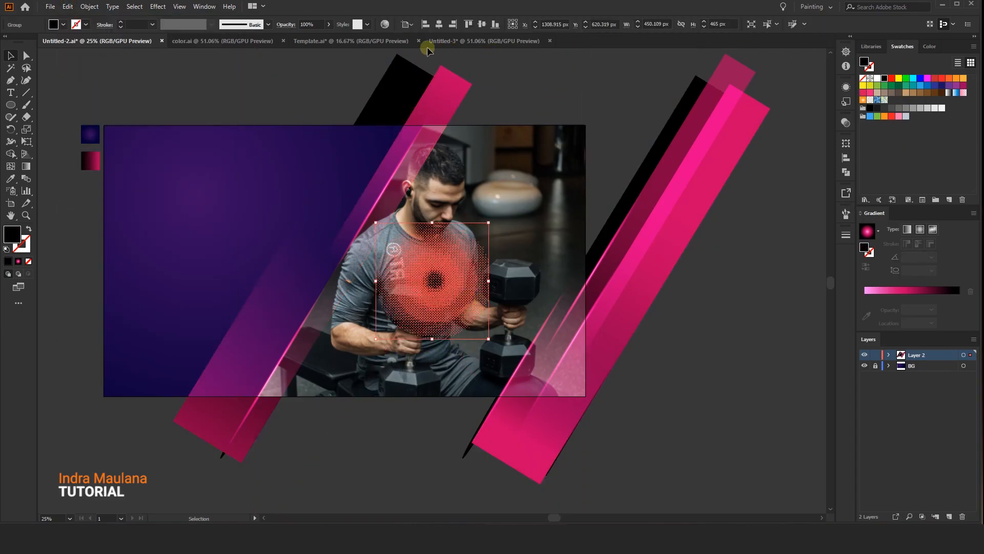
- Set the pasted halftone pattern's blending mode to Overlay
click(286, 24)
click(215, 41)
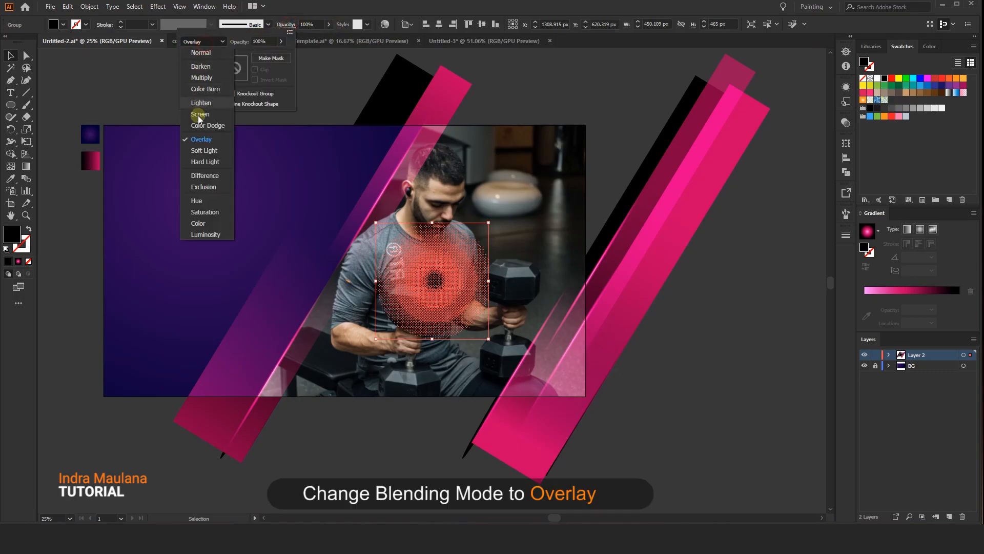
click(196, 138)
click(481, 100)
- Enlarge the halftone pattern to about 1066 × 1101 px and position it across the purple area and the photo's slanted left edge
drag(463, 284, 329, 279)
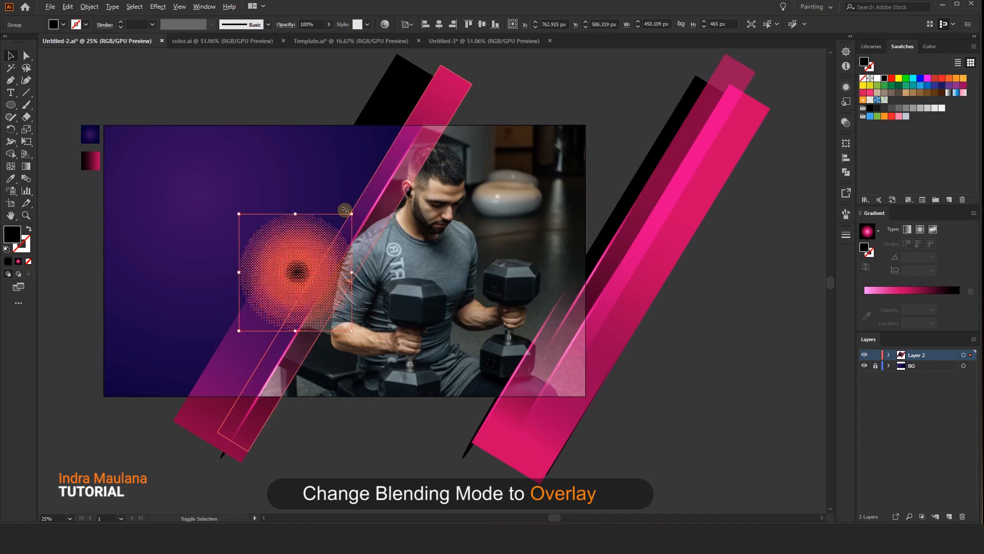
drag(351, 213, 409, 144)
drag(429, 121, 431, 122)
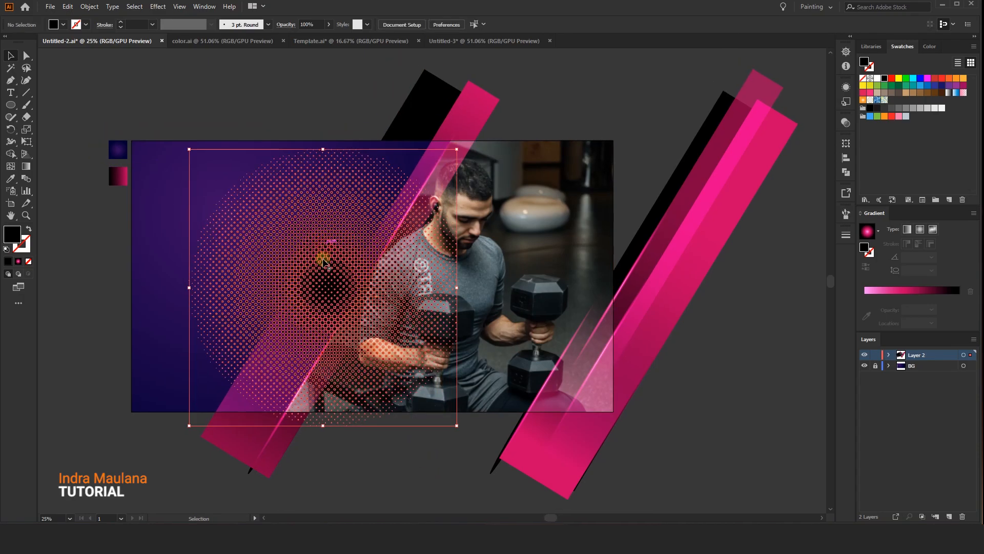
drag(336, 258, 381, 249)
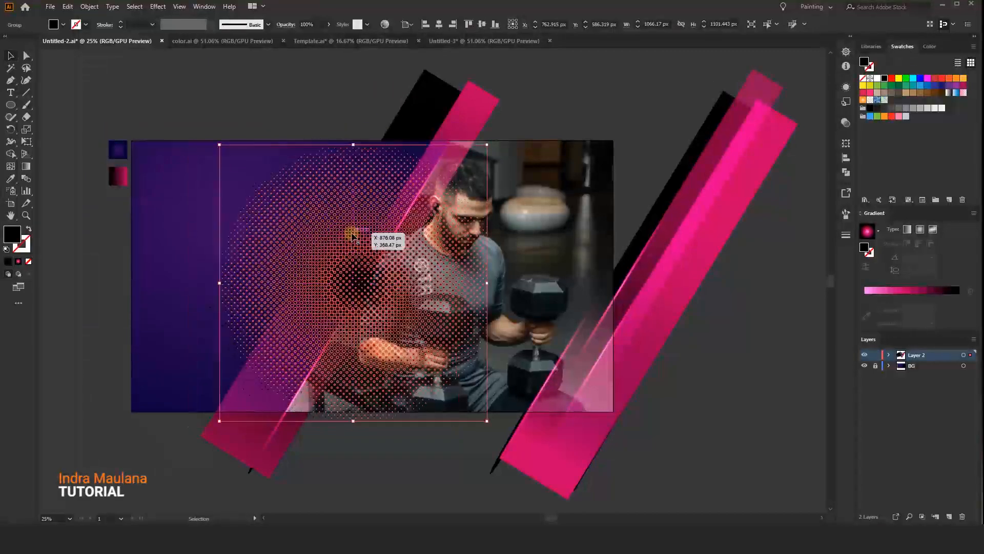
- Send the halftone pattern to the back of its layer, behind the strips and photo
right_click(353, 231)
mouse_move(457, 359)
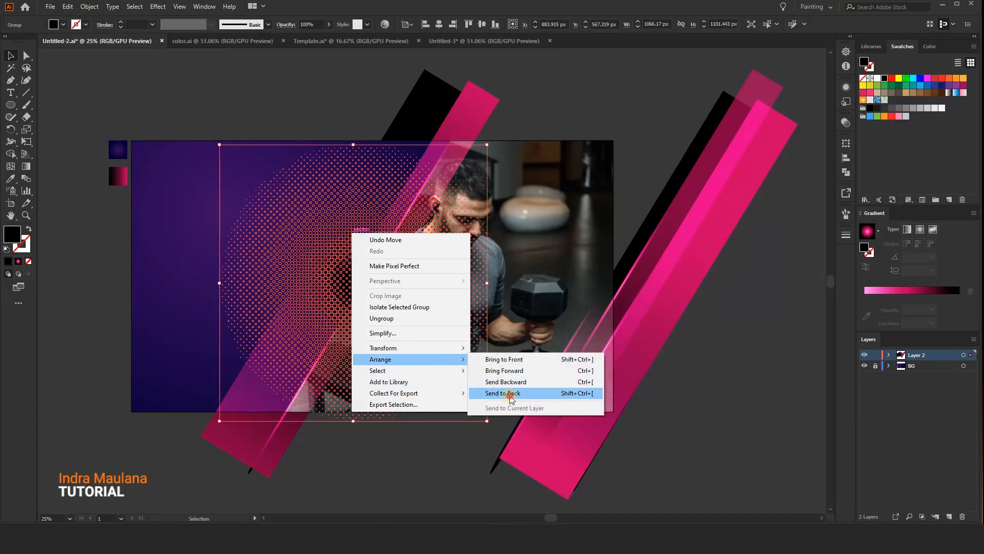
click(511, 392)
click(446, 455)
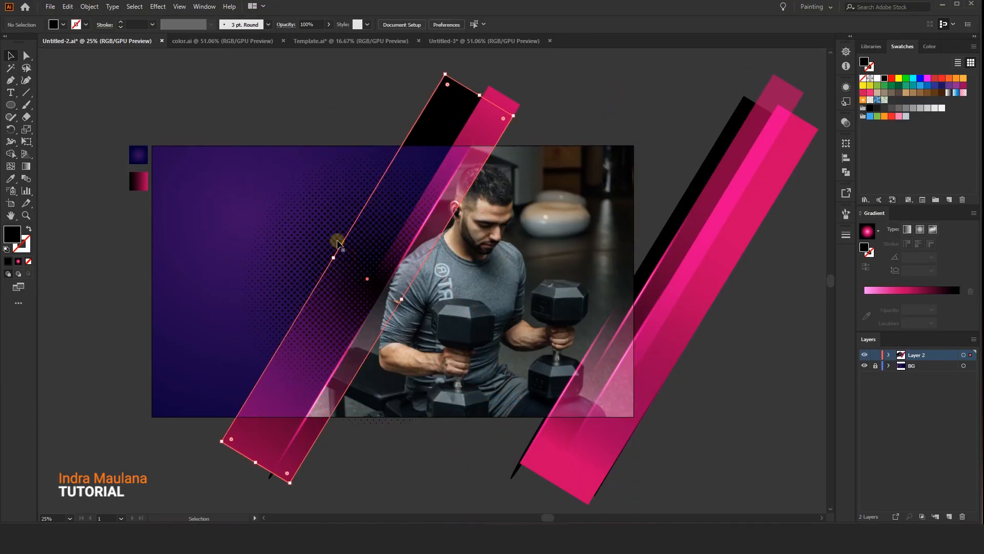
- Fill the halftone pattern with white and shift it slightly closer to the photo
click(338, 243)
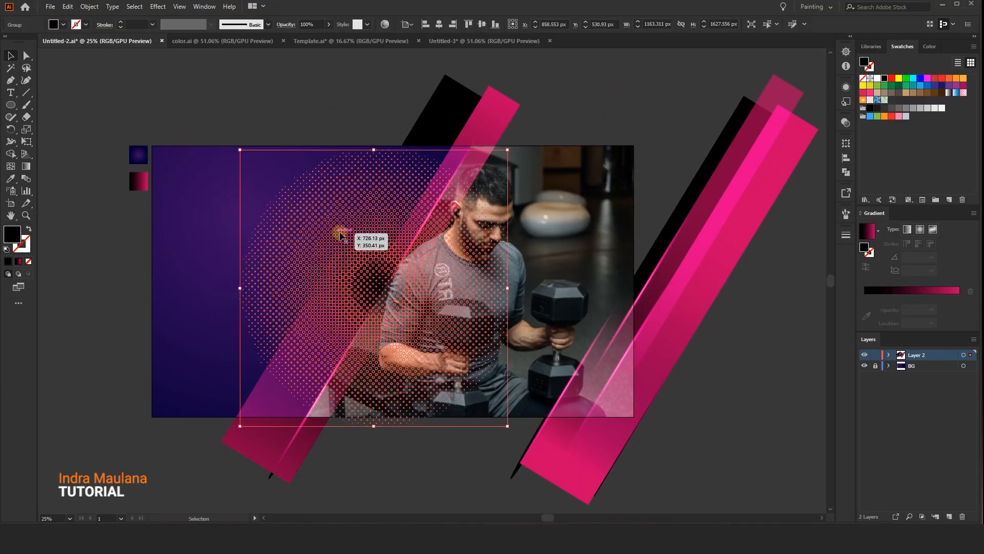
click(876, 79)
click(648, 72)
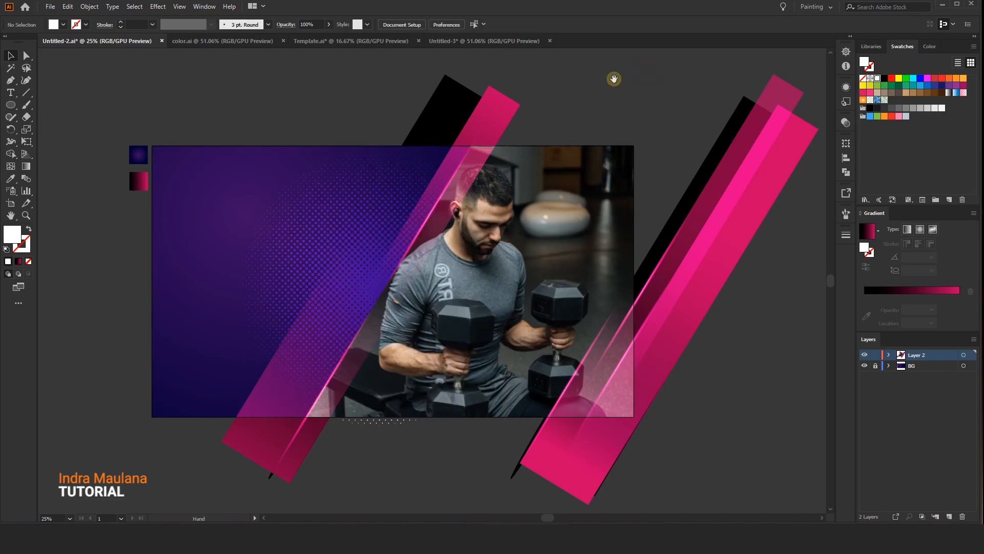
scroll(580, 97, left, 1)
drag(325, 223, 379, 216)
click(321, 104)
- Duplicate the pink gradient strip onto the purple background and shorten the copy to about 1010 px long
scroll(346, 169, left, 1)
click(314, 97)
drag(314, 97, 347, 96)
drag(412, 75, 440, 90)
drag(598, 132, 406, 224)
drag(320, 257, 383, 186)
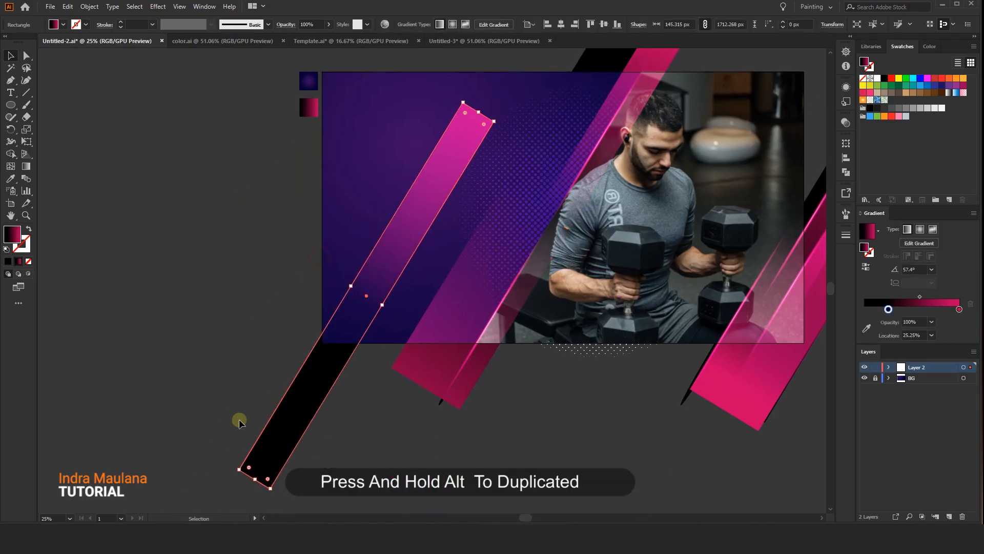
drag(253, 480, 332, 321)
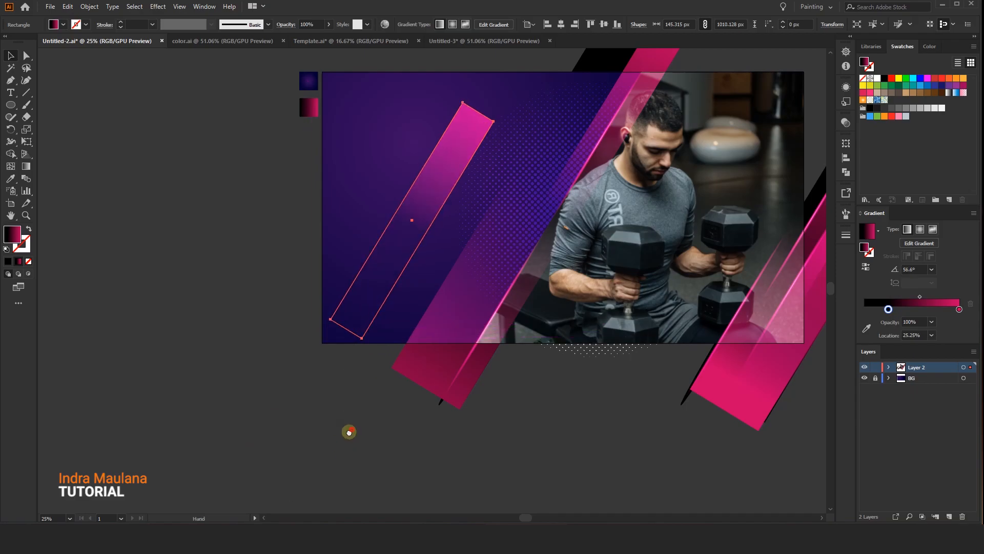
- Nudge the shortened strip up the background and recolor its pink gradient stop to dark indigo, about #20005A
drag(351, 429, 338, 475)
drag(409, 239, 435, 210)
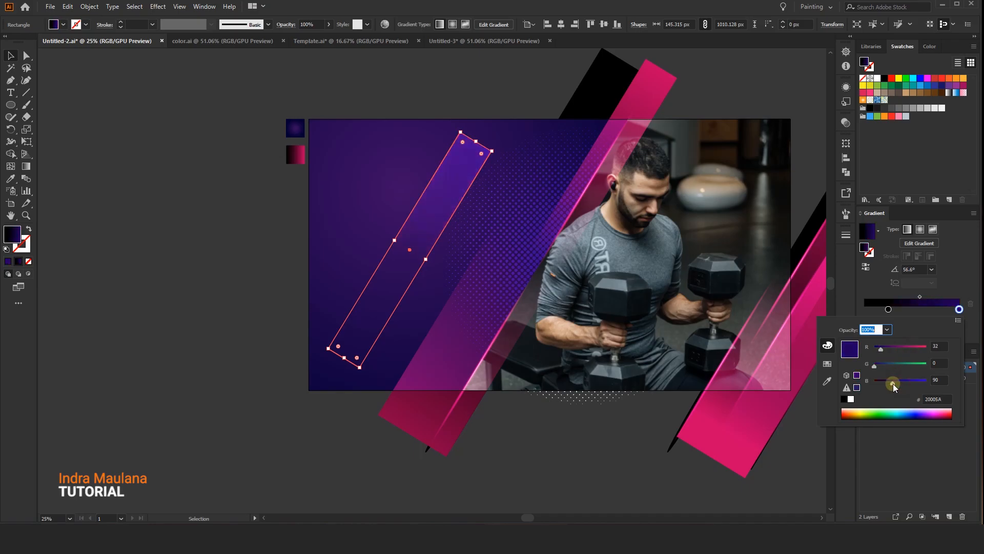
click(499, 101)
click(497, 99)
- Lower the indigo strip's opacity to 57%
click(467, 140)
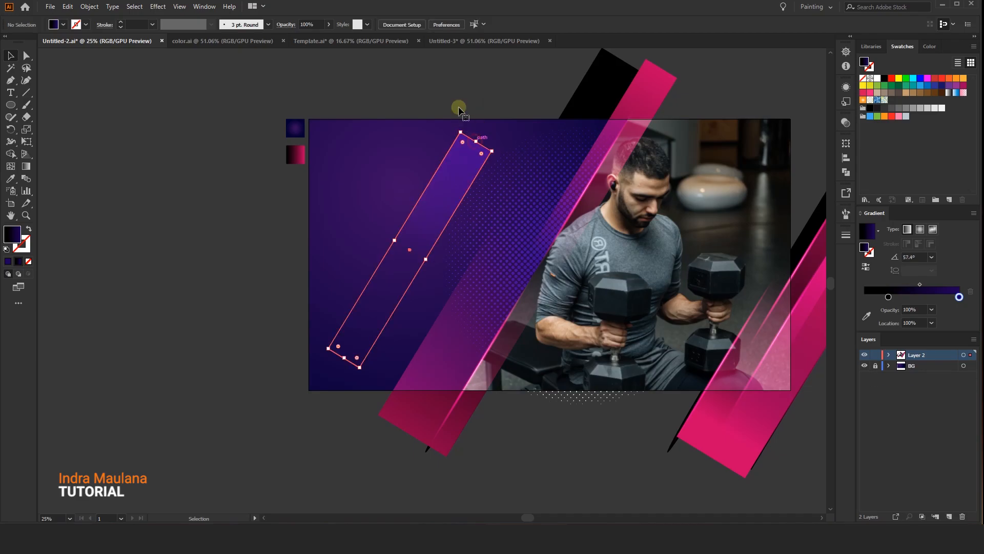
click(408, 95)
drag(427, 117, 437, 119)
click(456, 178)
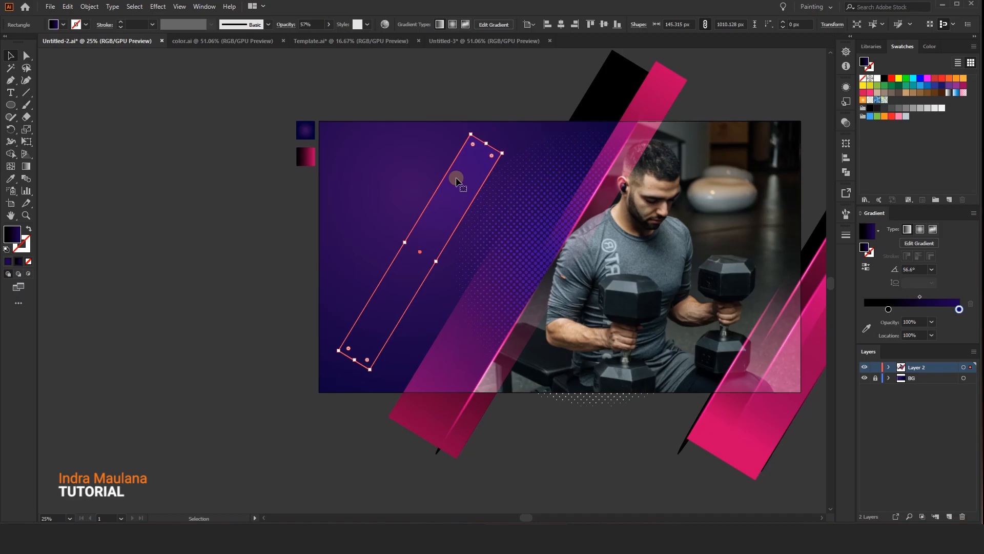
- Duplicate the translucent indigo strip twice in a staggered overlap and reverse the last copy's gradient
drag(456, 180, 465, 219)
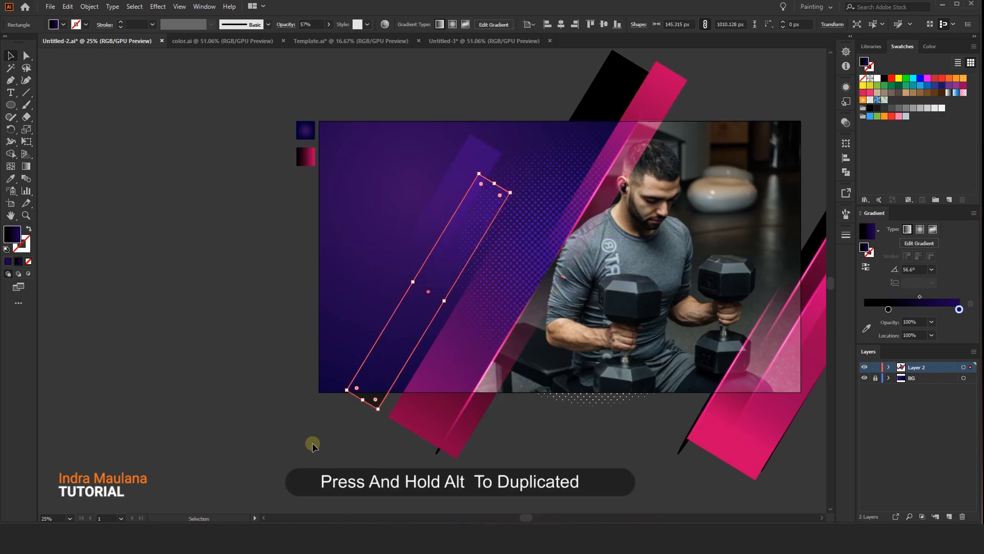
drag(440, 265, 424, 234)
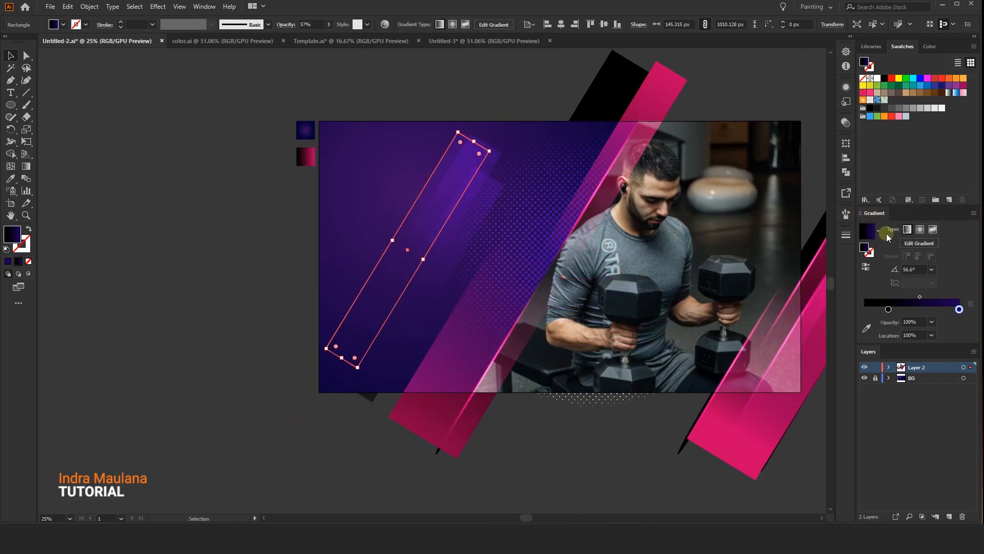
click(866, 265)
click(259, 375)
click(366, 343)
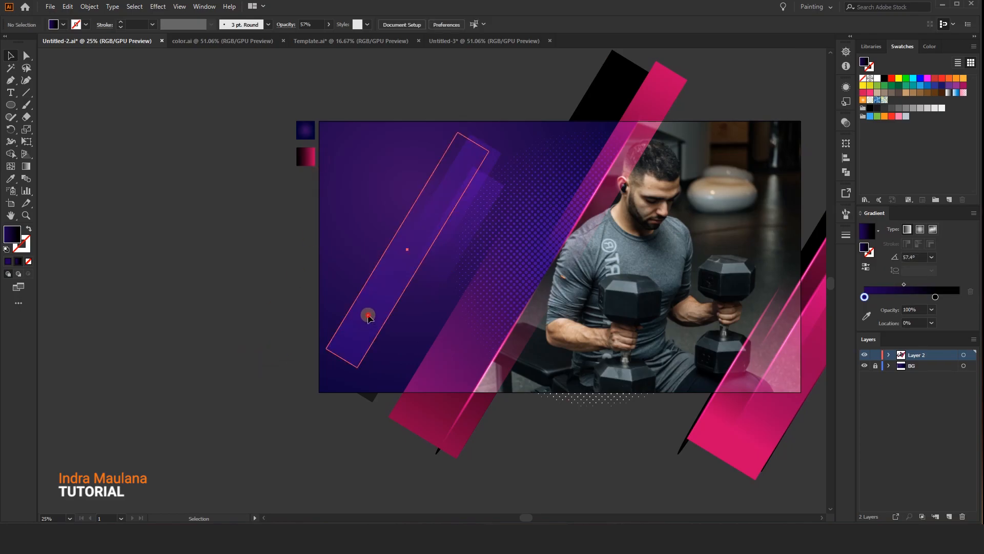
- Nudge the last indigo strip copy up and left, and redraw its gradient along the strip's lower part
drag(361, 334, 358, 333)
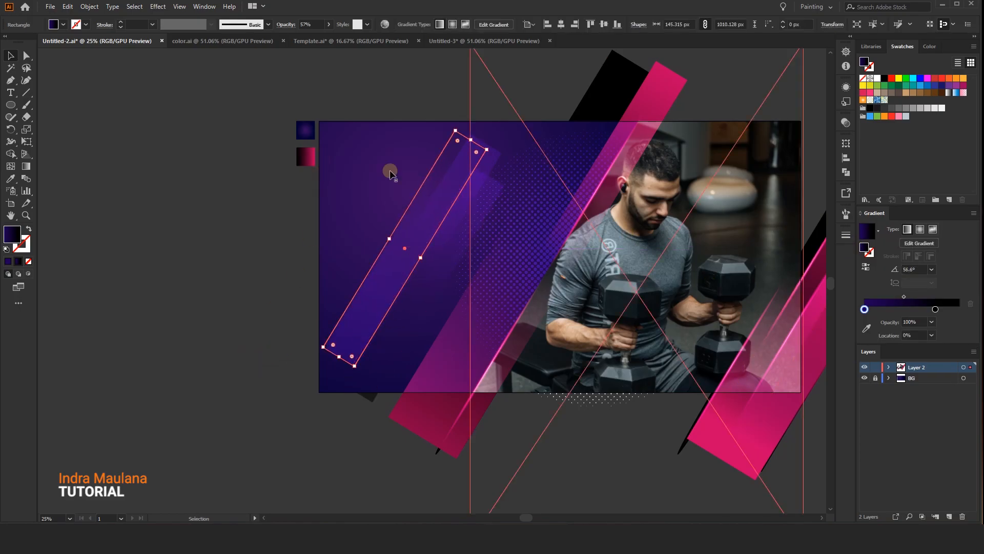
click(26, 166)
mouse_move(403, 262)
mouse_down()
mouse_move(348, 303)
mouse_move(359, 320)
mouse_move(366, 303)
mouse_up()
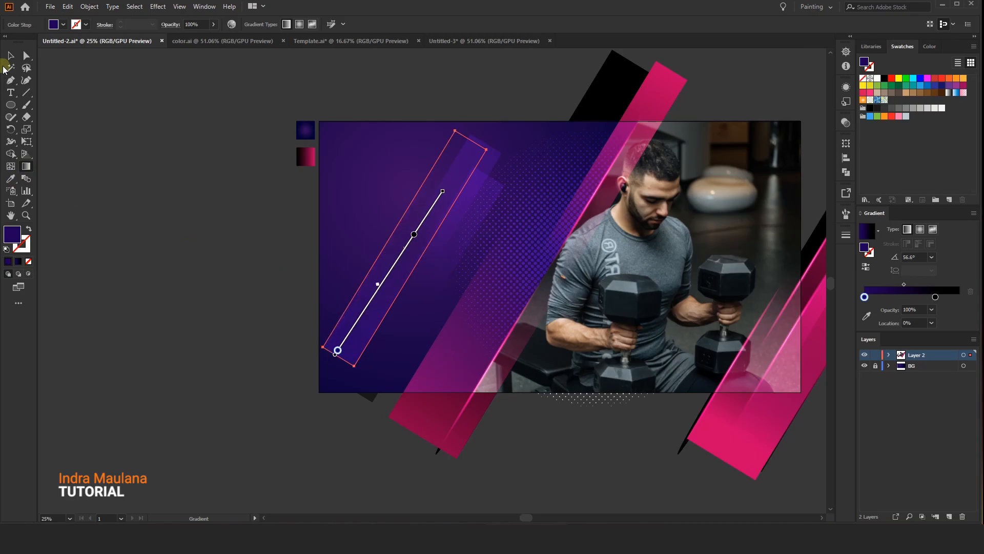
- Group the three translucent indigo strips
click(11, 56)
shift+click(493, 155)
right_click(405, 249)
click(433, 310)
click(255, 340)
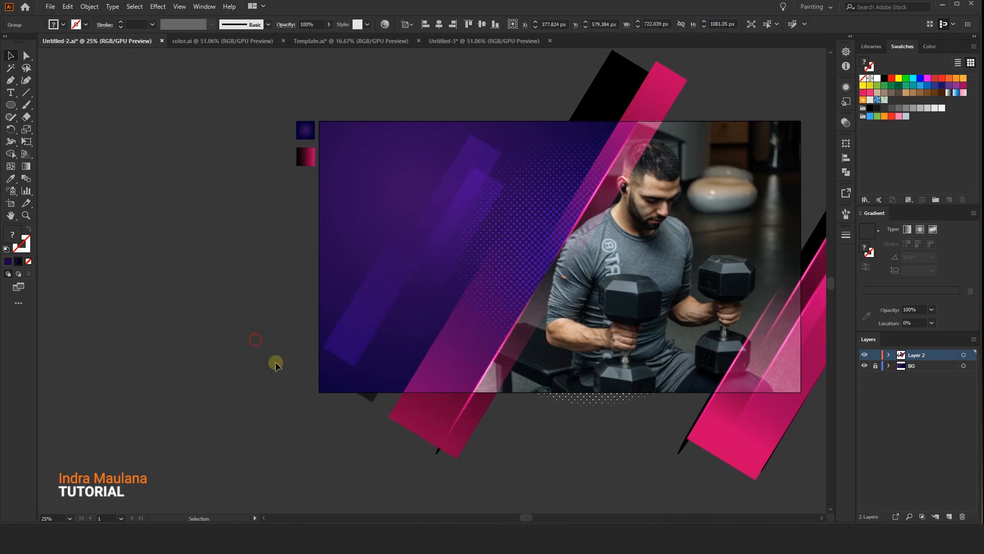
- Move the grouped indigo strips closer to the pink strip and shorten them slightly from the upper end
drag(295, 370, 272, 378)
drag(350, 341, 381, 324)
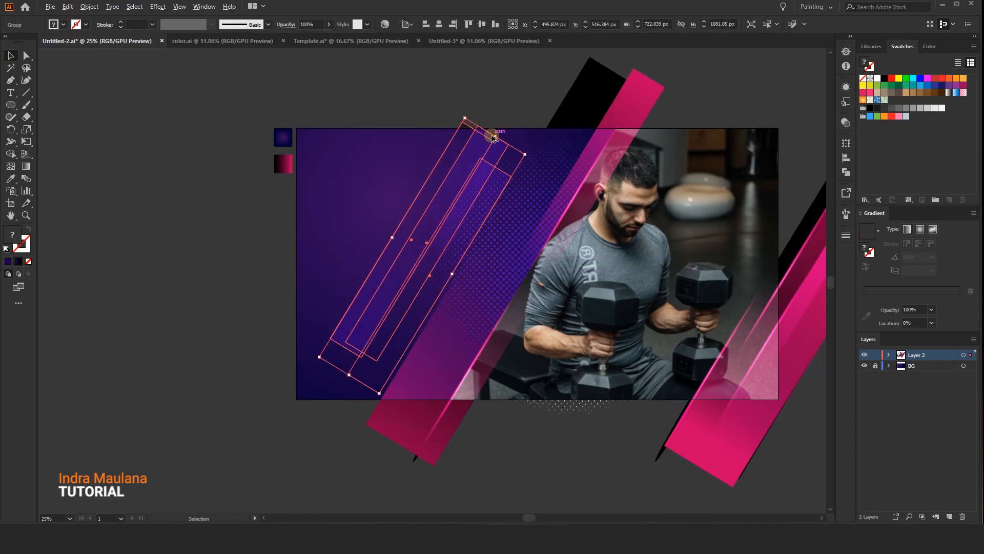
drag(496, 138, 481, 161)
click(486, 88)
drag(487, 87, 458, 84)
click(418, 191)
drag(425, 184, 483, 143)
click(476, 85)
drag(465, 80, 454, 81)
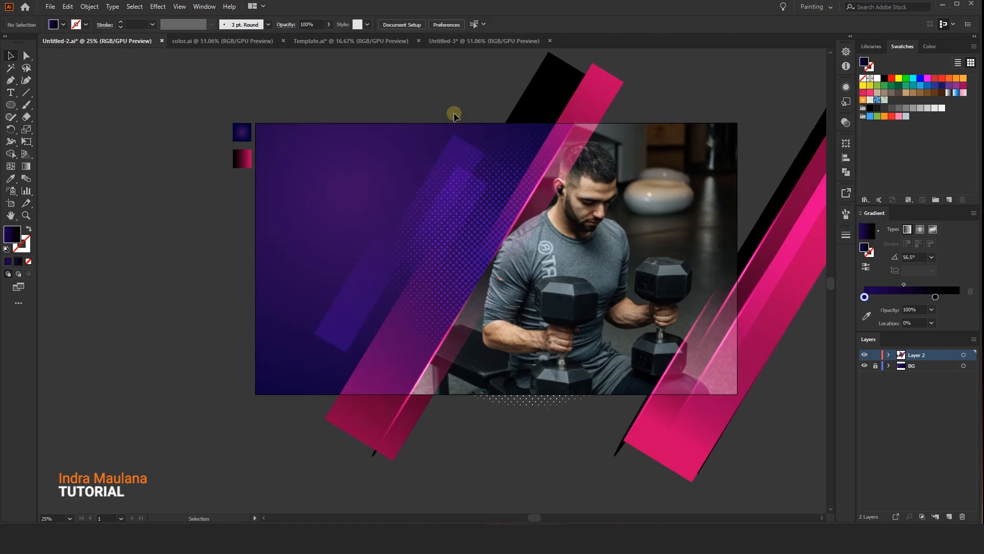
- Shift the strip group slightly left and widen it to a bounding box of about 773 × 1072 px
drag(451, 148, 447, 147)
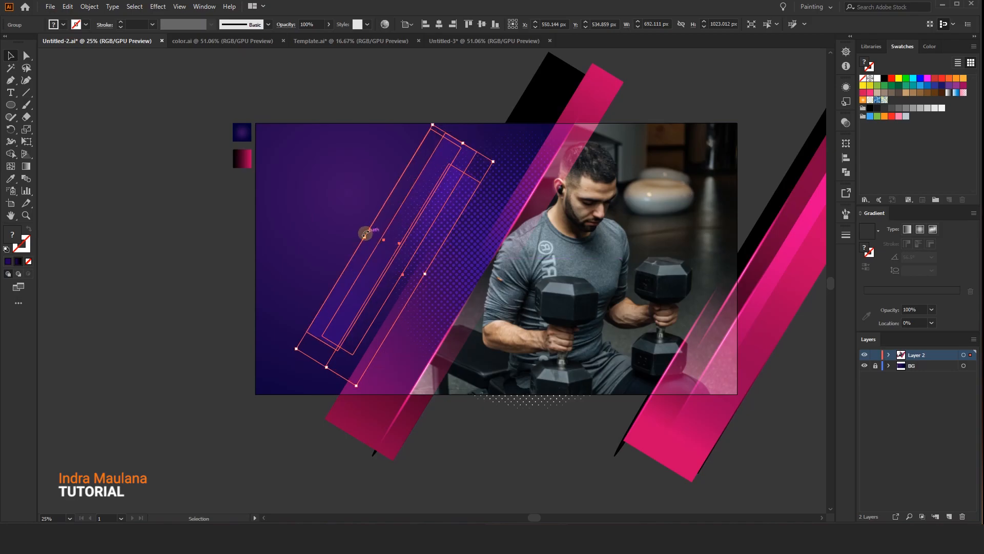
drag(365, 237, 353, 266)
click(373, 109)
scroll(373, 106, right, 1)
click(344, 159)
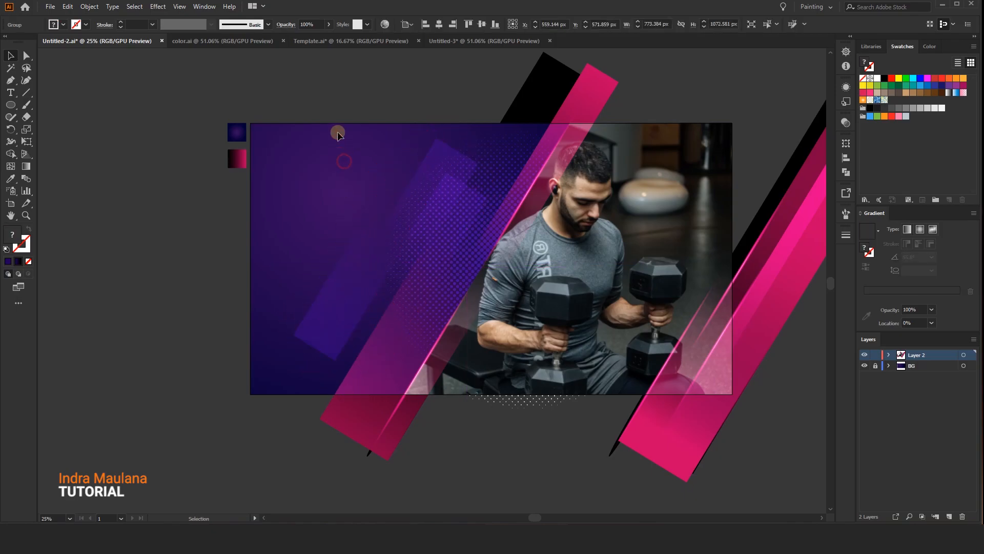
drag(333, 116, 336, 116)
- Narrow the indigo strip group to a bounding box of about 701 × 1028 px
click(442, 154)
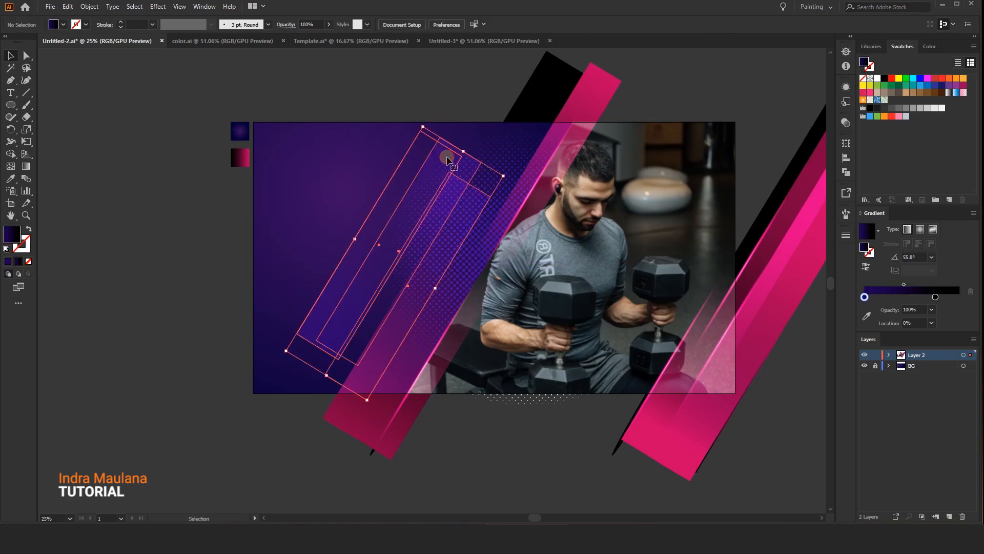
drag(436, 287, 365, 273)
click(360, 83)
scroll(354, 84, right, 1)
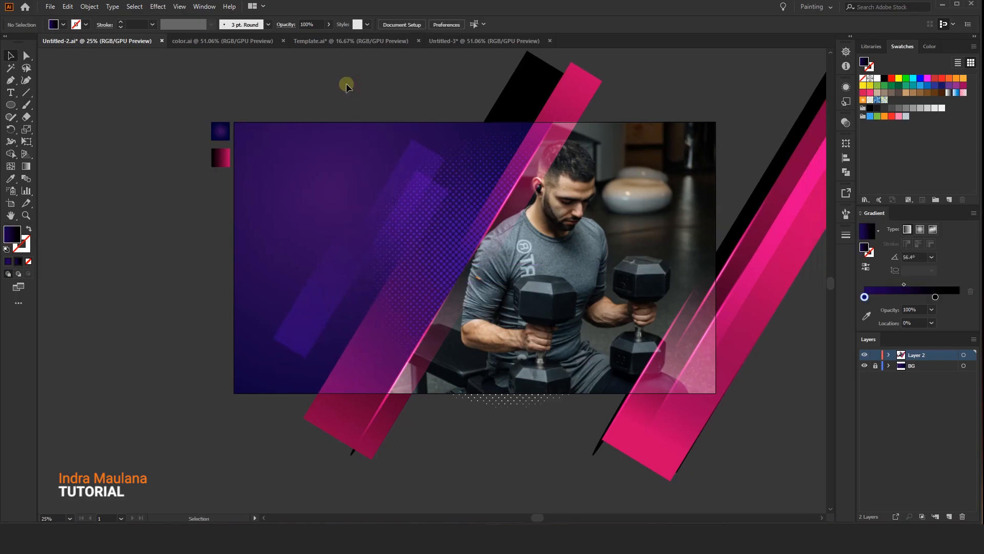
scroll(346, 84, up, 1)
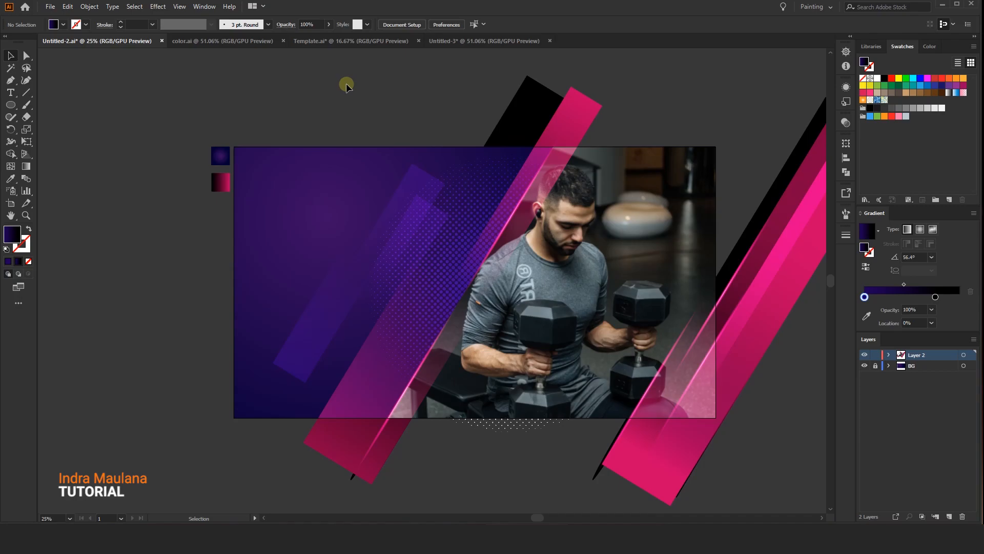
- Nudge the indigo strip group left and lower its opacity to 63%
drag(415, 177, 407, 177)
click(407, 87)
drag(407, 88, 415, 85)
click(421, 171)
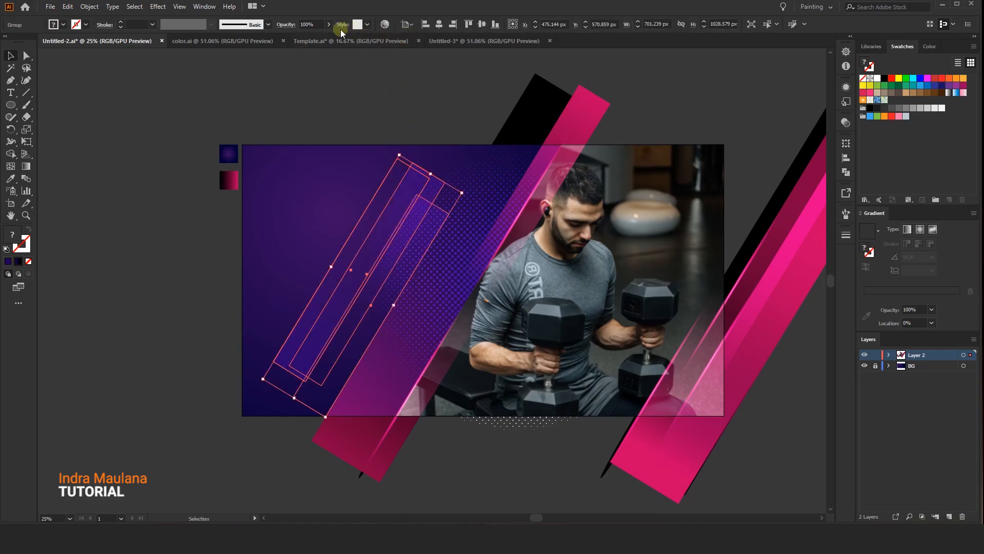
click(352, 84)
drag(384, 101, 363, 94)
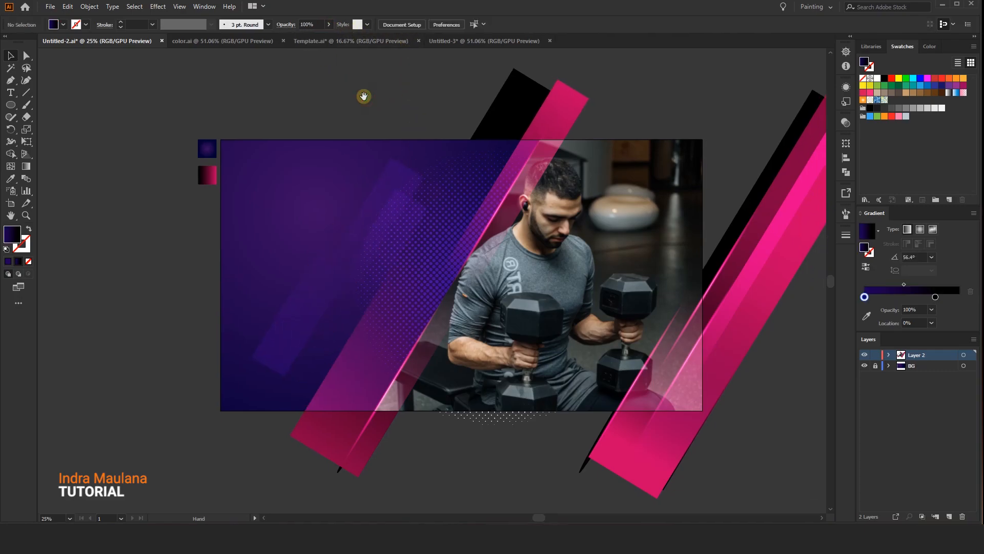
- Rotate the indigo strip group by 180° and move it up so its dark end extends past the artboard's upper edge
click(402, 193)
drag(443, 184, 255, 349)
click(310, 95)
drag(324, 111, 303, 109)
drag(378, 191, 388, 81)
click(370, 75)
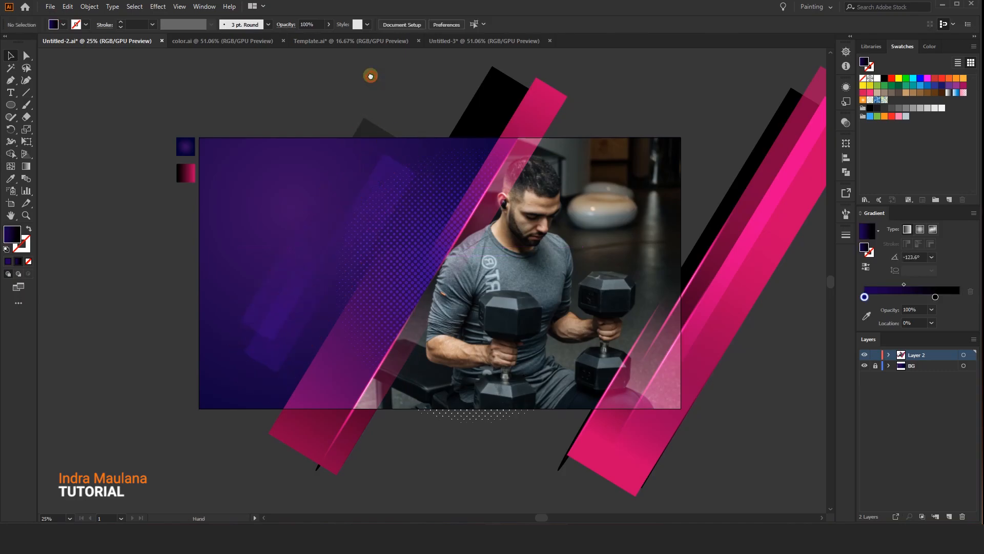
mouse_move(362, 152)
mouse_down()
mouse_move(379, 157)
mouse_move(377, 150)
mouse_up()
- Narrow the wide pink gradient strip beside the photo to about 284 px from its outer edge
click(343, 348)
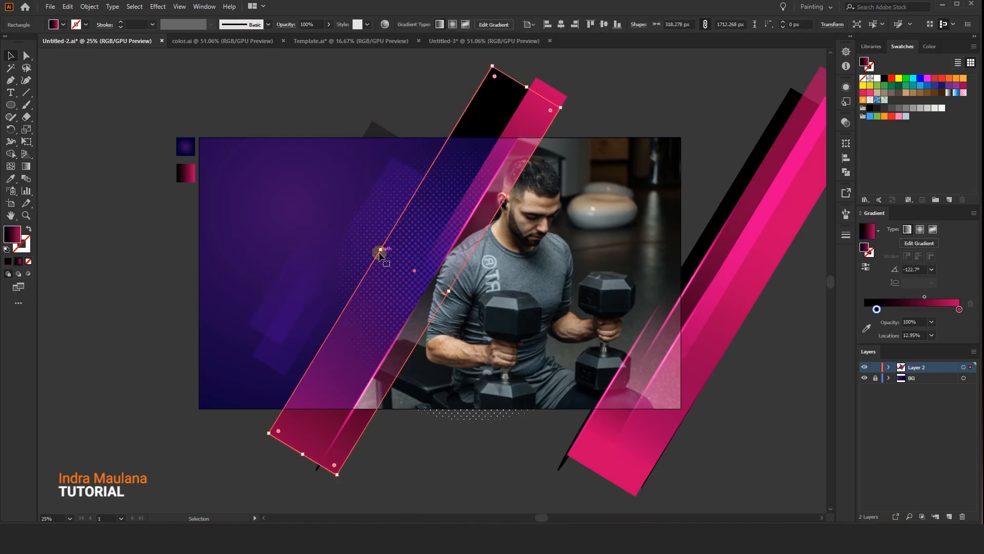
drag(380, 250, 399, 137)
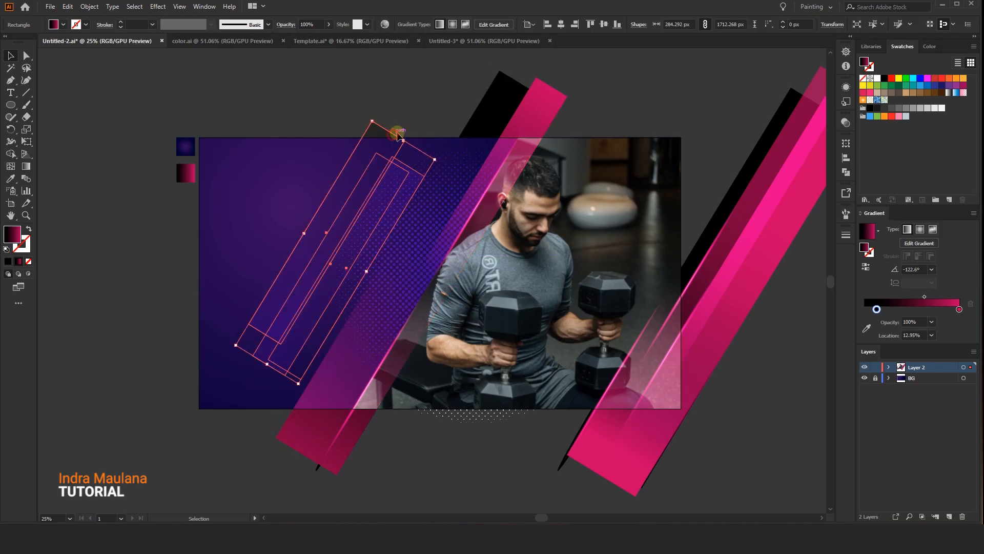
click(444, 185)
click(381, 239)
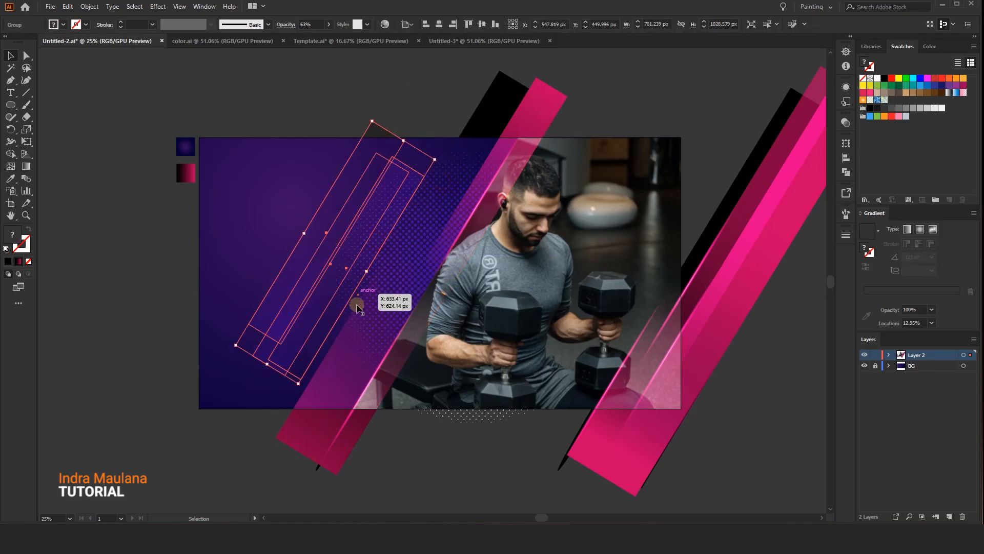
- Shift the halftone dot pattern slightly left and reduce its opacity a little
drag(435, 411, 416, 416)
click(400, 71)
drag(401, 70, 409, 74)
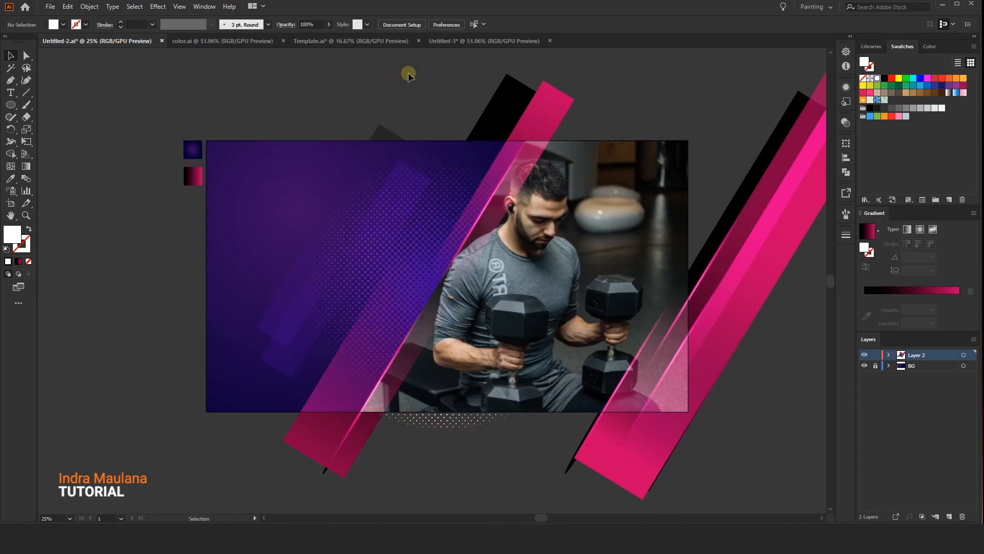
click(447, 424)
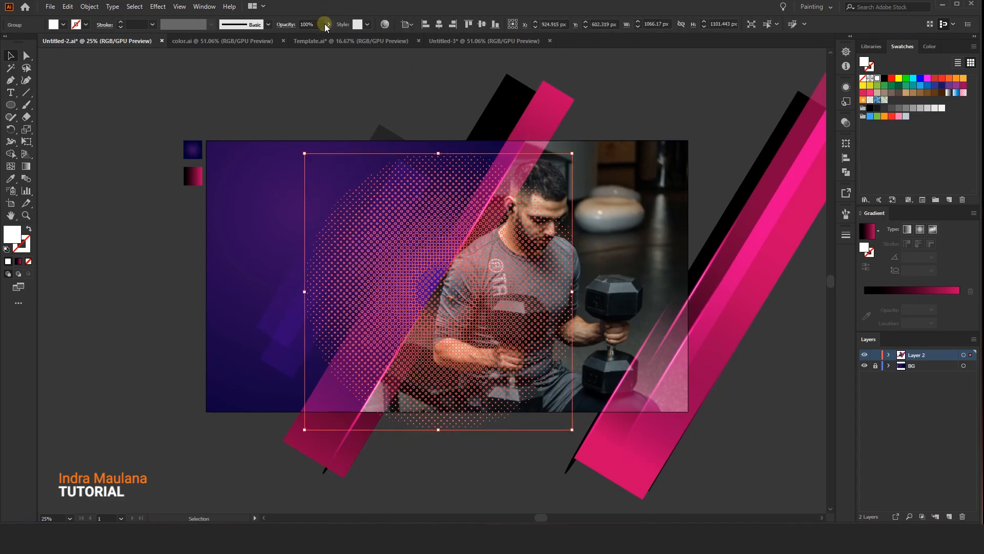
click(377, 88)
drag(377, 88, 366, 66)
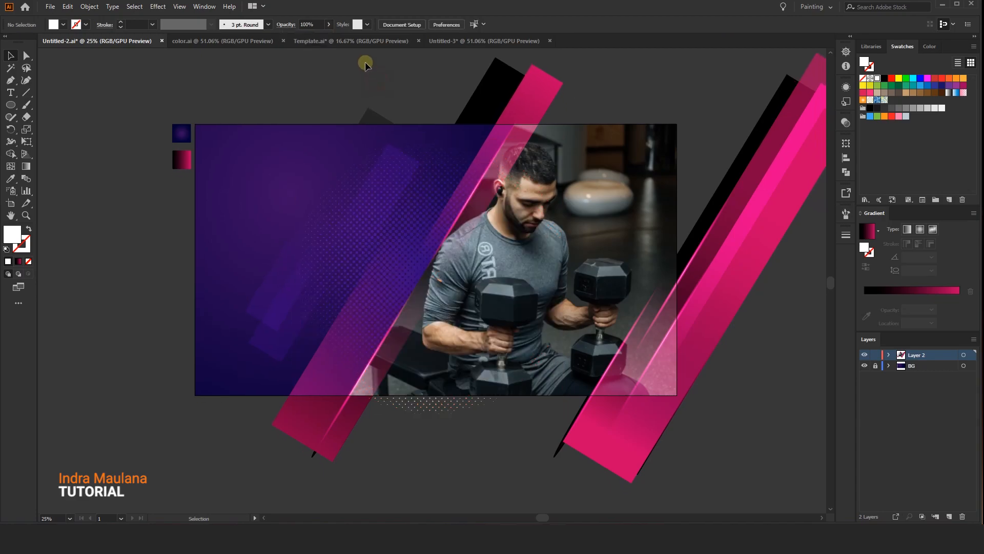
- Move the indigo strip group slightly down and widen it toward the pink strip
click(265, 320)
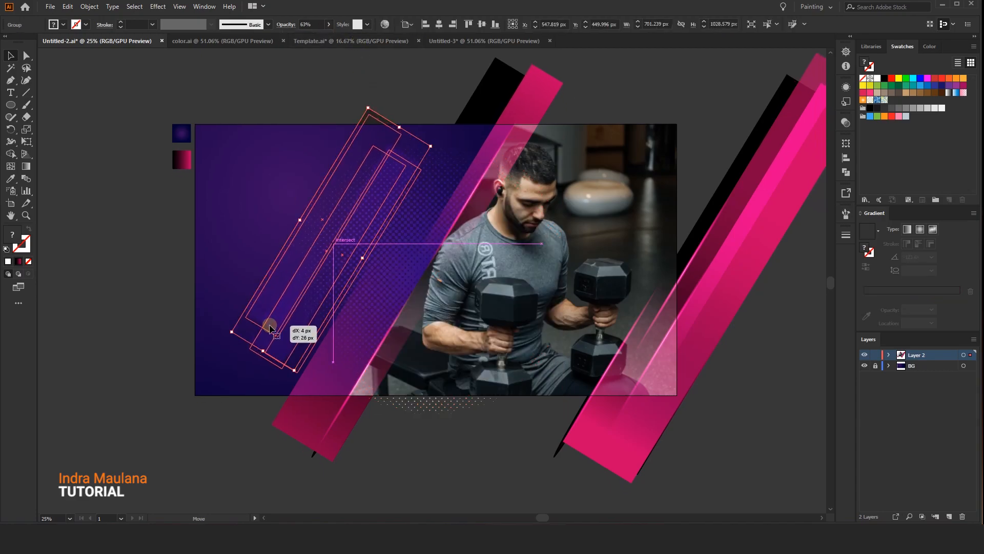
drag(270, 323, 288, 313)
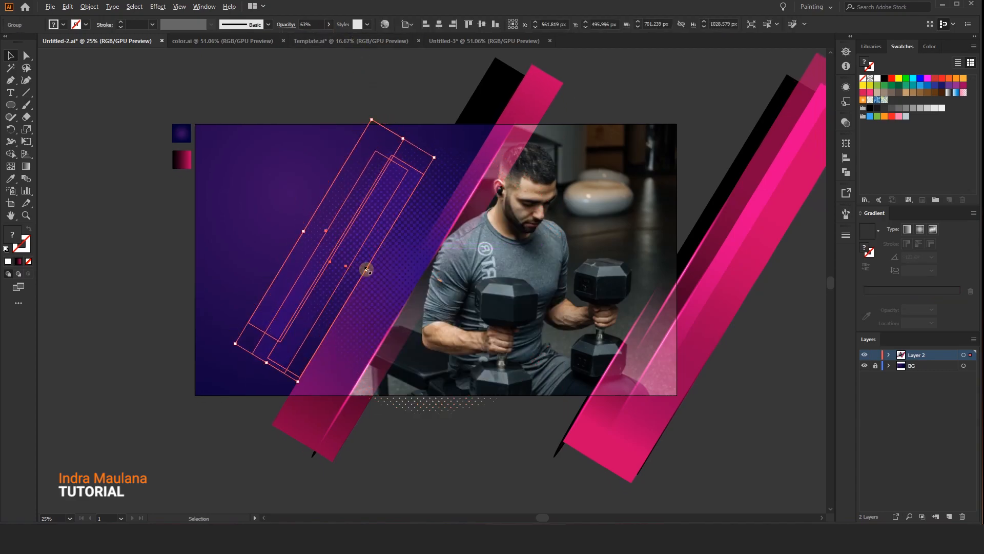
mouse_move(366, 269)
mouse_down()
mouse_move(389, 275)
mouse_move(382, 279)
mouse_up()
click(361, 66)
drag(378, 88, 365, 88)
drag(253, 265, 262, 262)
click(305, 60)
key(space)
drag(266, 96, 275, 94)
drag(268, 264, 271, 266)
click(250, 96)
drag(241, 106, 278, 117)
drag(364, 81, 342, 78)
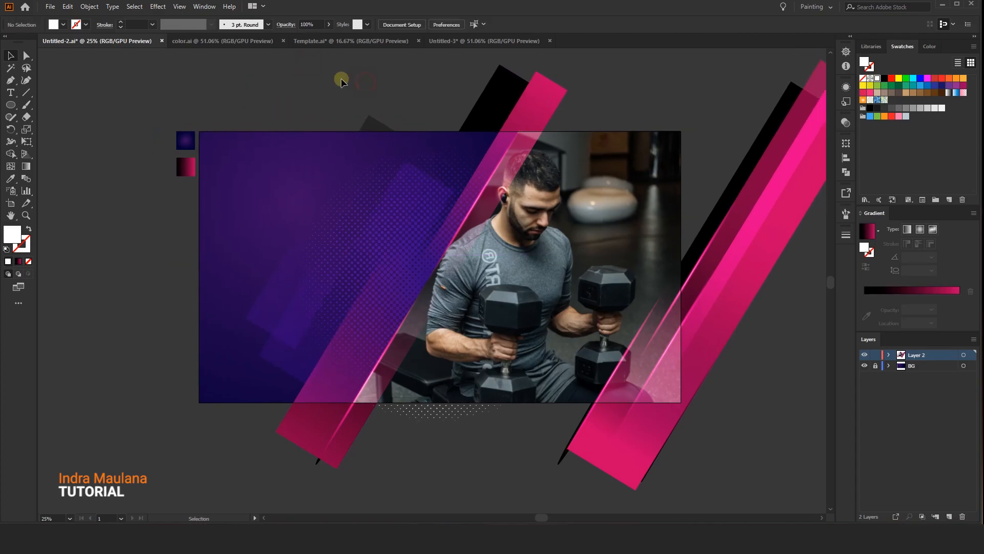
scroll(340, 79, down, 1)
scroll(340, 80, down, 2)
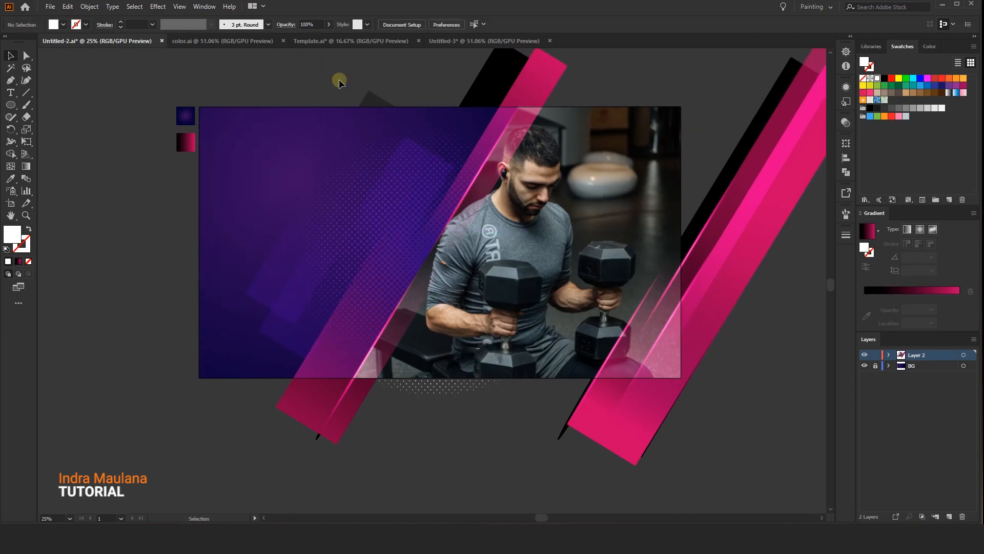
drag(313, 61, 322, 68)
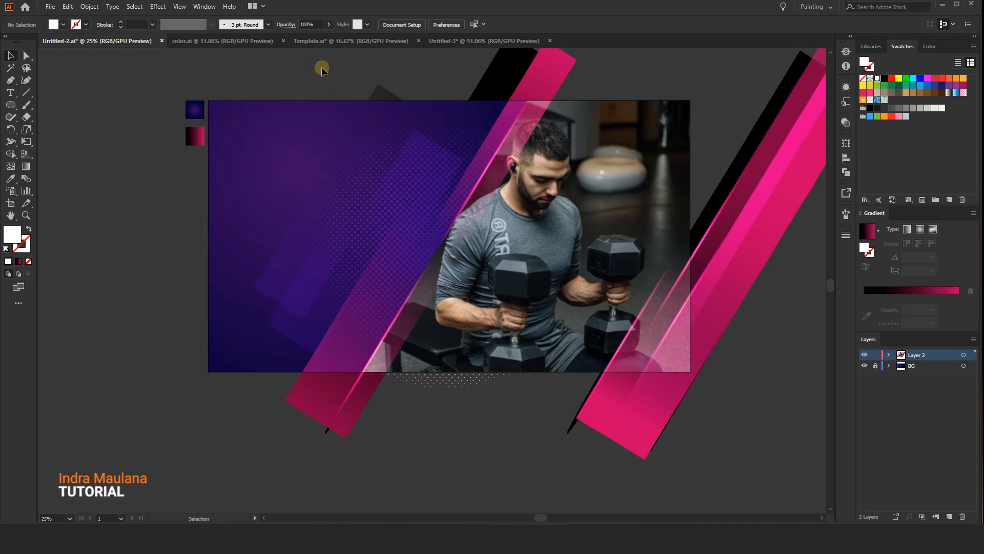
- Draw a 320 px circle beside the artboard and fill it with the sampled black-to-pink gradient
drag(264, 96, 311, 102)
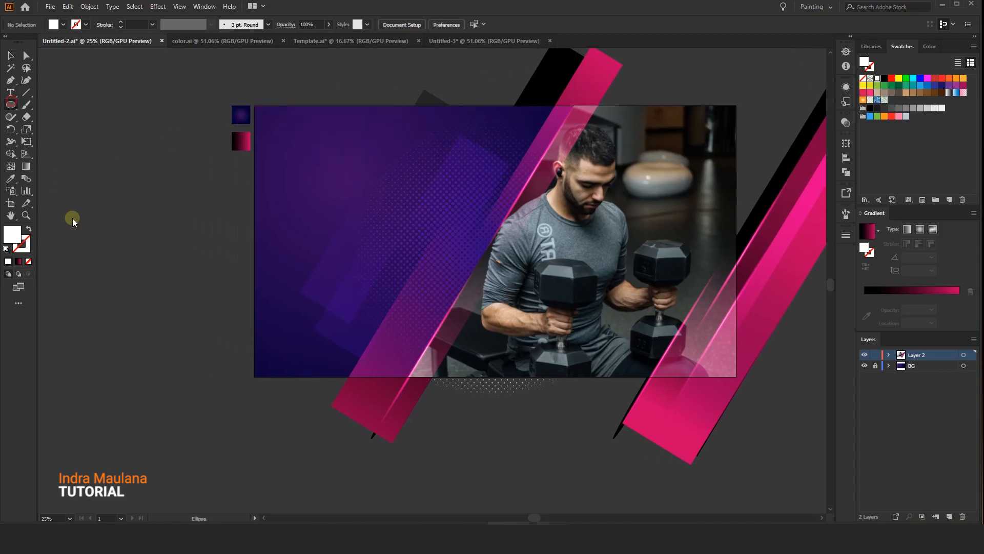
scroll(88, 244, up, 1)
drag(191, 259, 245, 312)
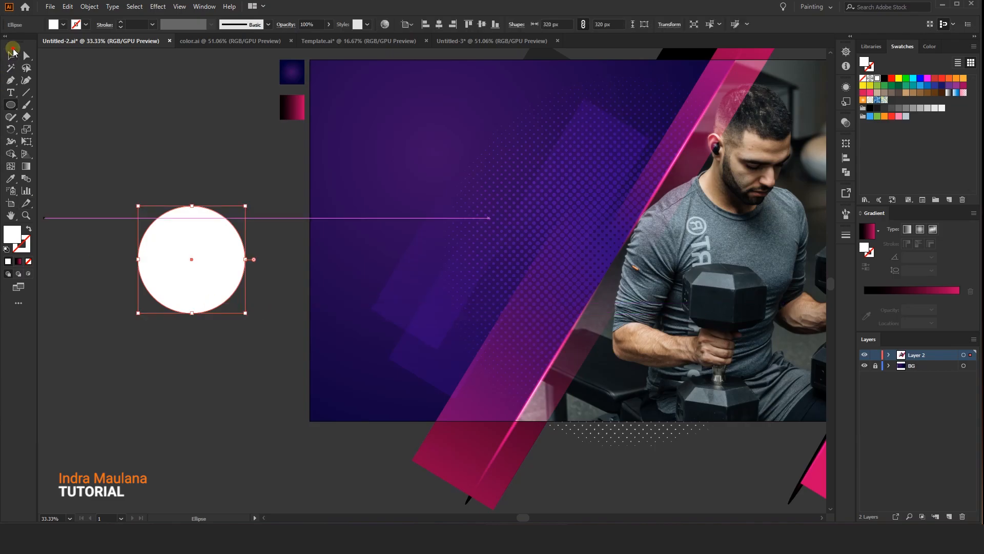
click(10, 178)
click(292, 107)
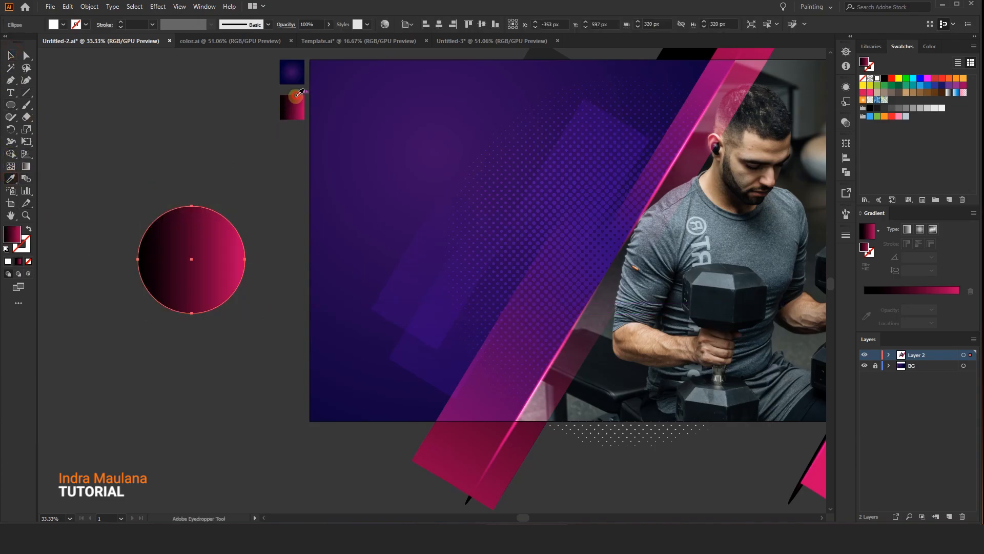
- Make the circle's gradient radial and move its black stop to about 88.89% so only a thin pink rim remains
click(918, 230)
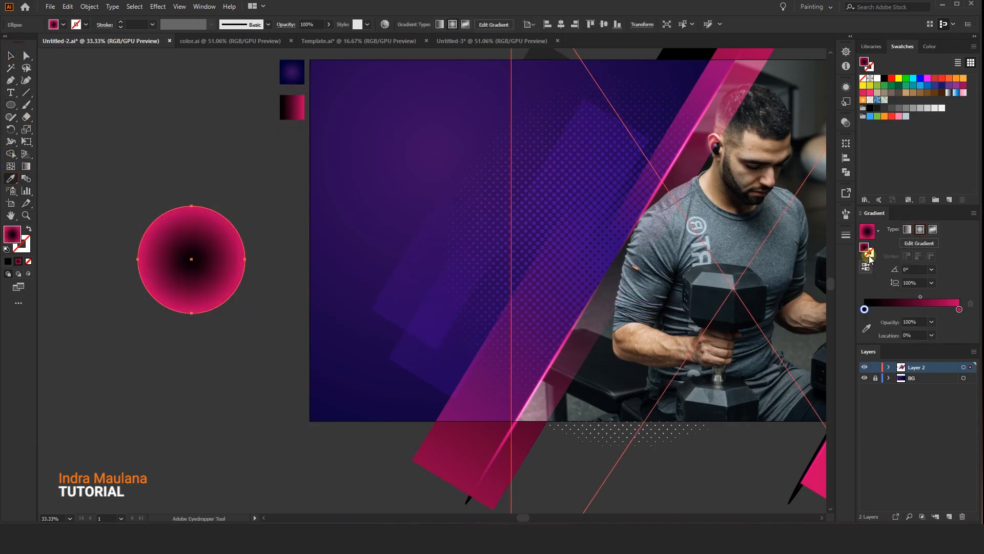
drag(865, 310, 949, 309)
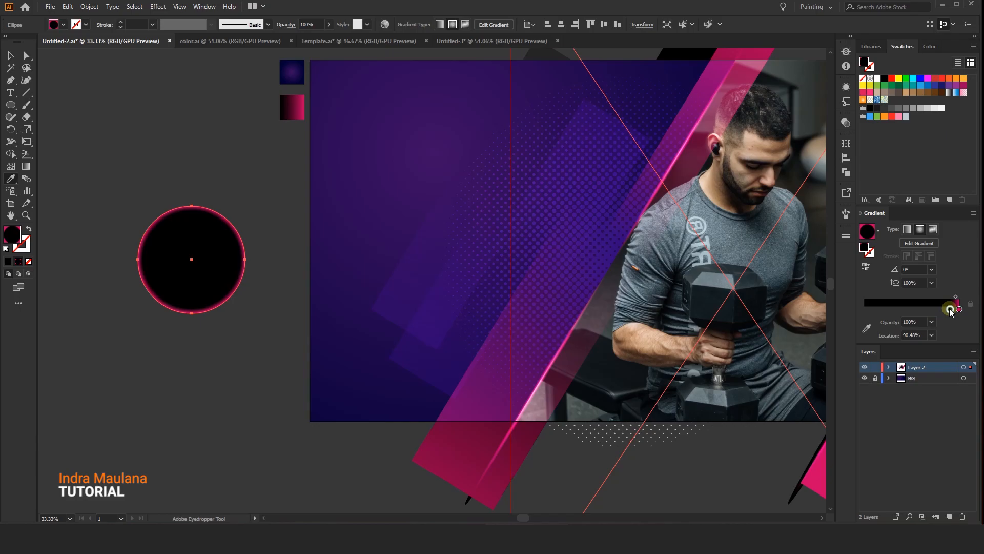
drag(949, 309, 947, 309)
- Change the blending mode of the black circle with the pink rim
click(9, 56)
click(233, 160)
scroll(196, 207, up, 2)
drag(182, 156, 226, 169)
click(217, 257)
click(287, 25)
click(202, 42)
click(202, 115)
click(360, 154)
- Duplicate the pink-rimmed circle in front and scale the copy about its centre to about 308 px
click(275, 268)
click(67, 6)
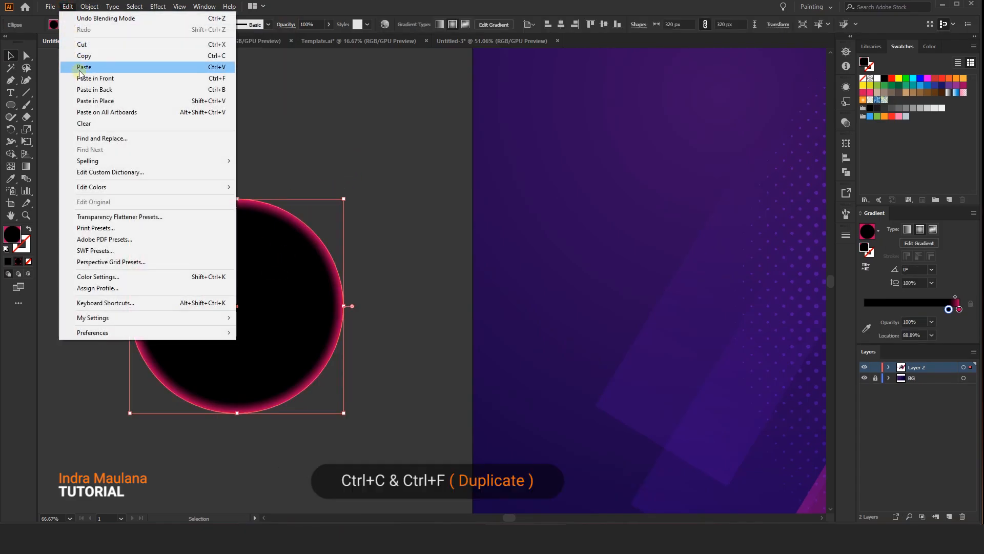
click(81, 67)
click(73, 7)
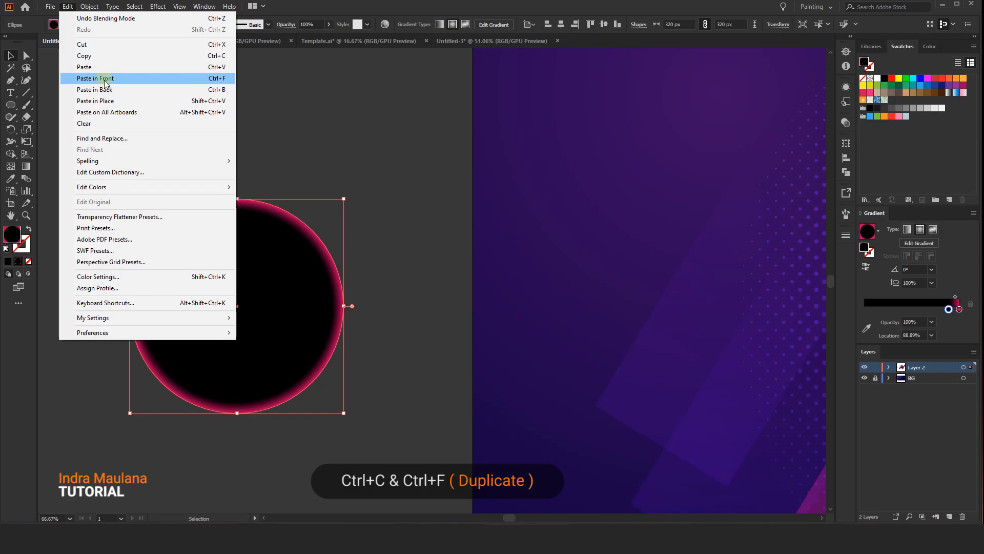
click(99, 77)
drag(345, 199, 341, 203)
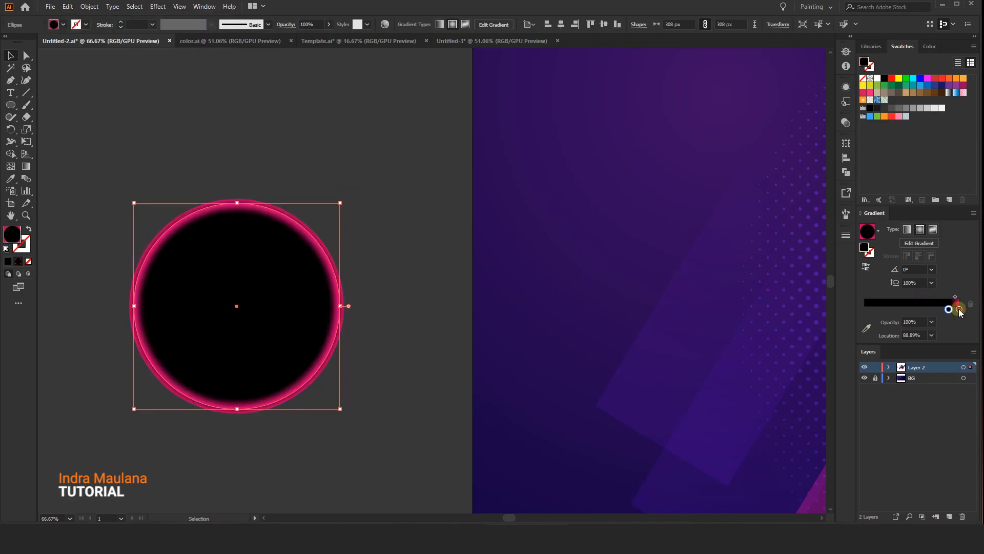
- Recolor the inner circle's pink gradient stop to white (#FFFFFF) and shift the gradient midpoint to 87% for a thinner rim
double_click(958, 309)
click(851, 398)
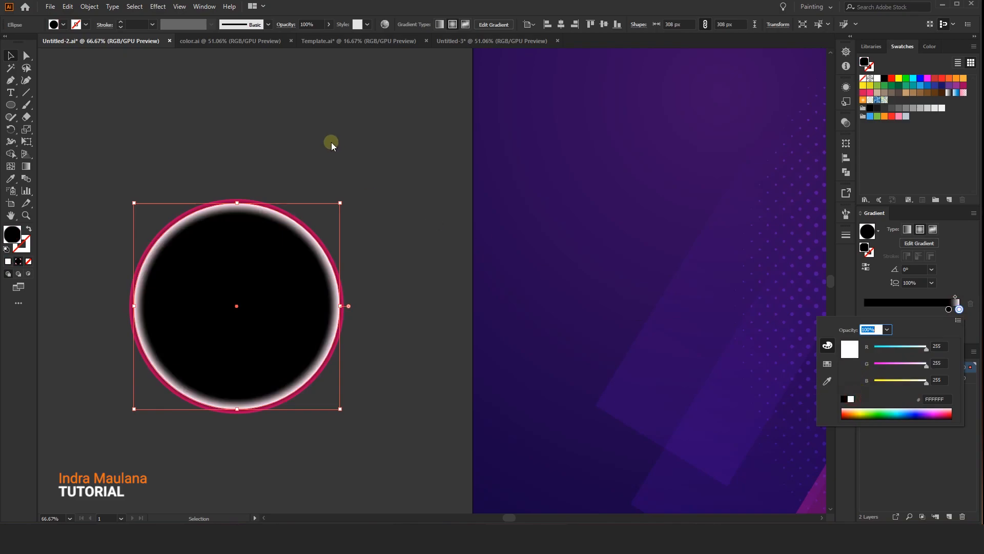
click(332, 140)
drag(950, 305, 959, 294)
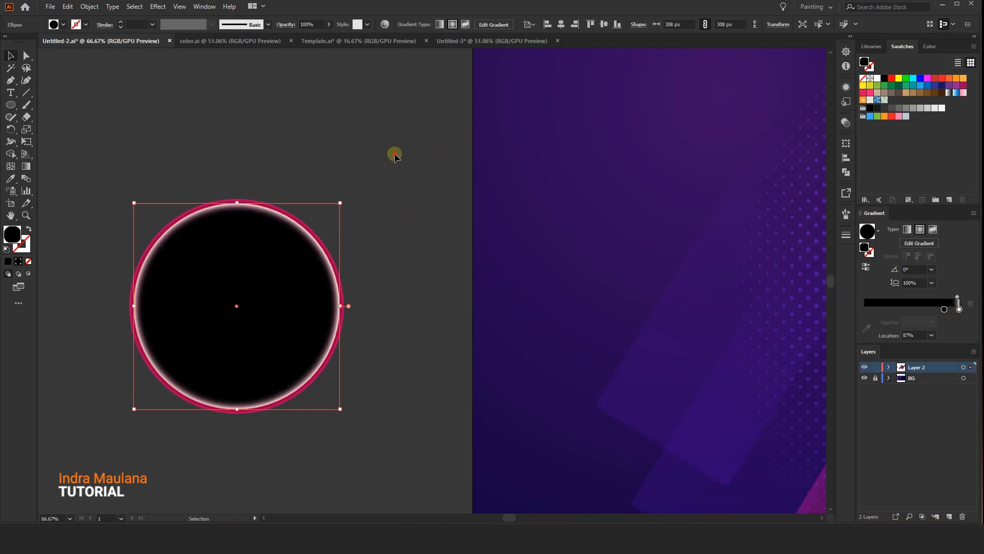
click(342, 217)
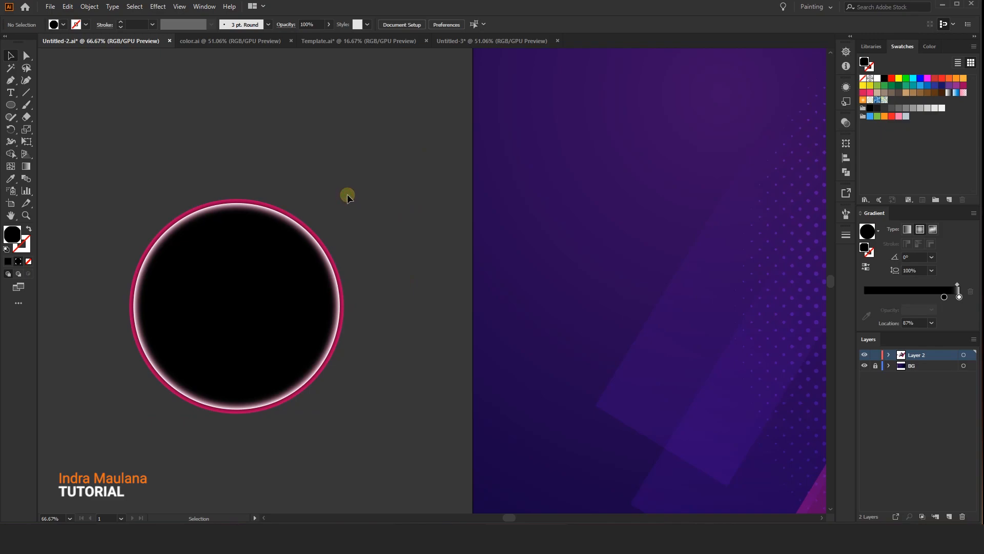
- Shift the outer pink circle's gradient midpoint to 55.8% and scale the white-rimmed inner circle up to 316 px
click(336, 256)
drag(949, 308, 944, 309)
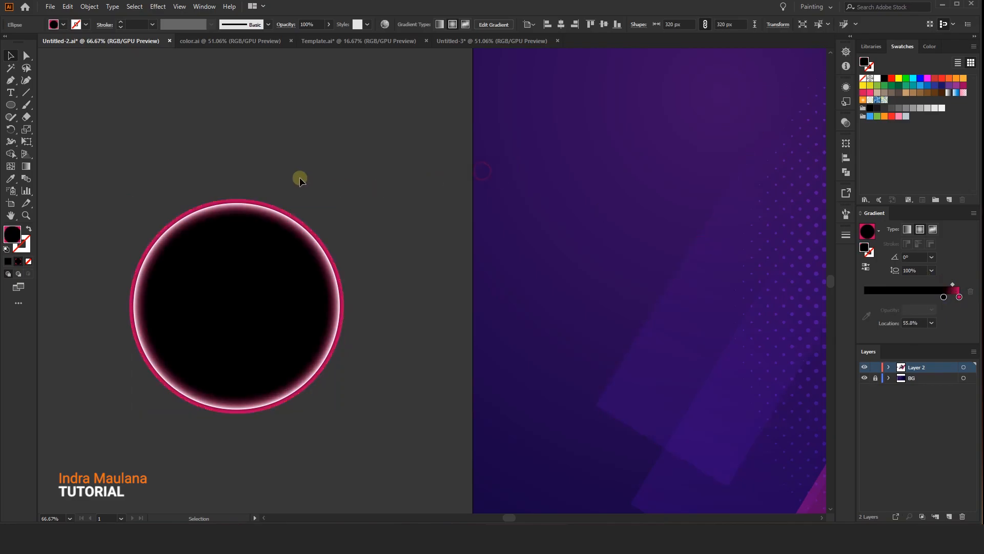
click(279, 251)
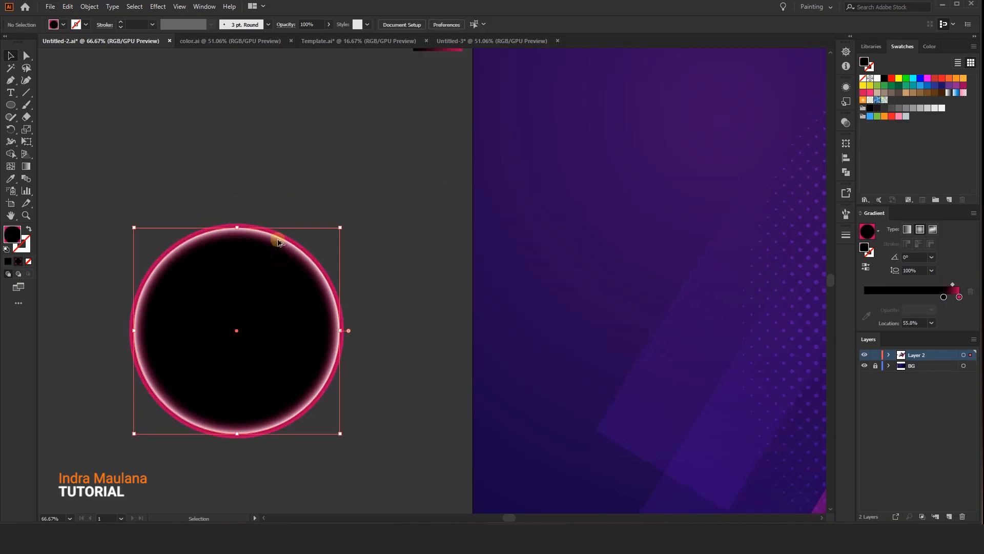
scroll(279, 233, up, 2)
drag(419, 211, 425, 207)
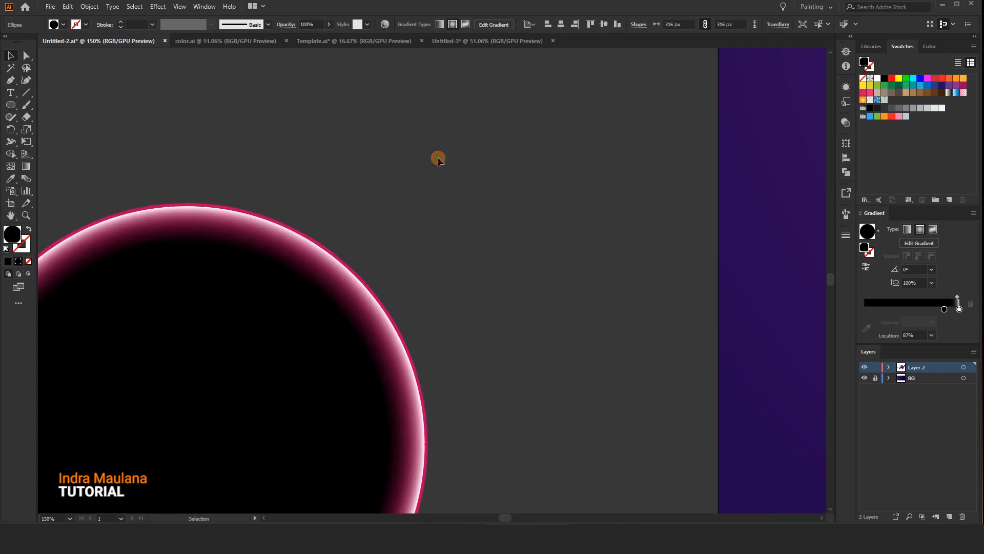
- Slightly lower the opacity of the white-rimmed inner circle and group both circles into one glowing ring
click(328, 25)
drag(315, 39, 311, 39)
scroll(365, 182, down, 3)
right_click(302, 282)
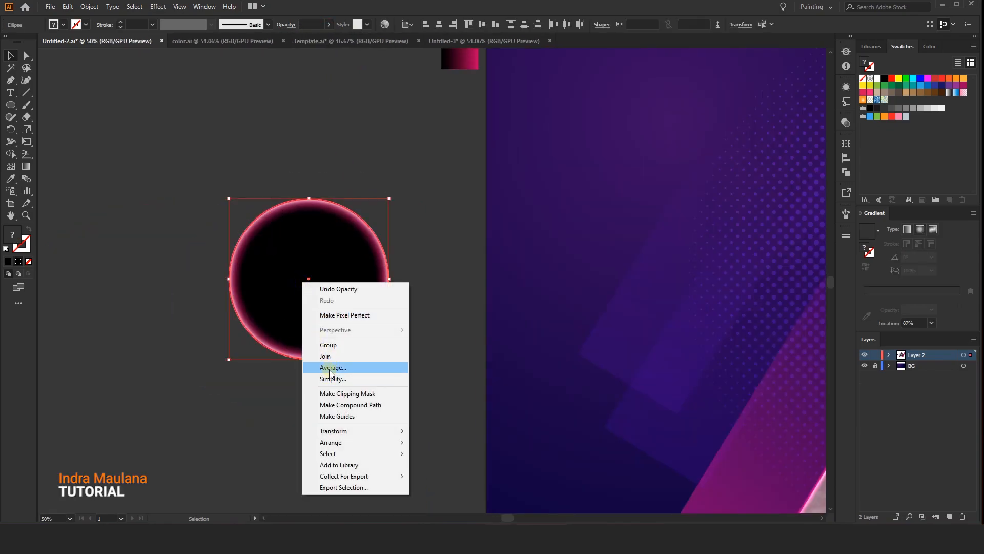
click(326, 345)
- Position the glowing ring over the banner's bottom-left corner and place a copy over its top-left corner
drag(340, 253, 649, 217)
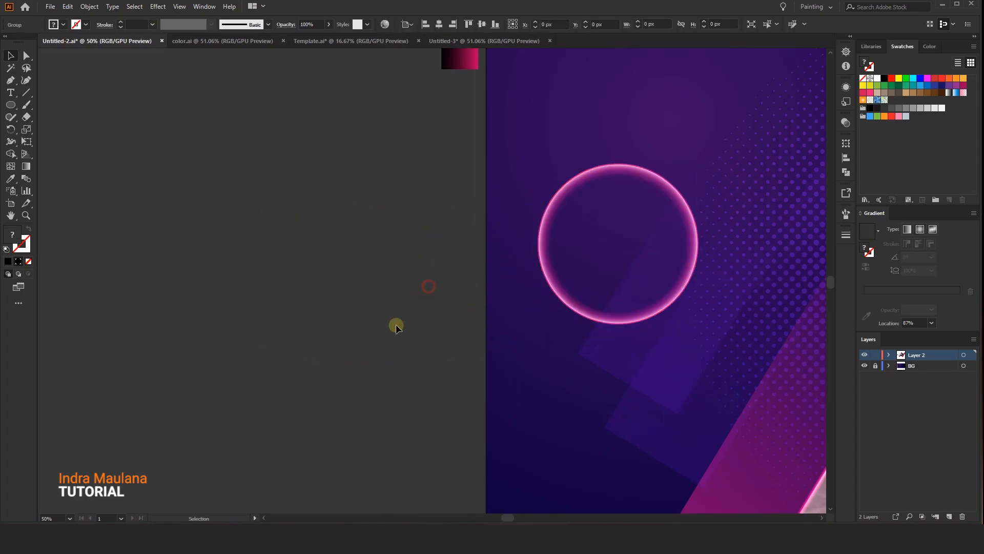
click(396, 325)
scroll(396, 326, down, 2)
drag(397, 345, 205, 288)
drag(286, 221, 222, 107)
click(323, 63)
drag(324, 63, 282, 91)
click(209, 114)
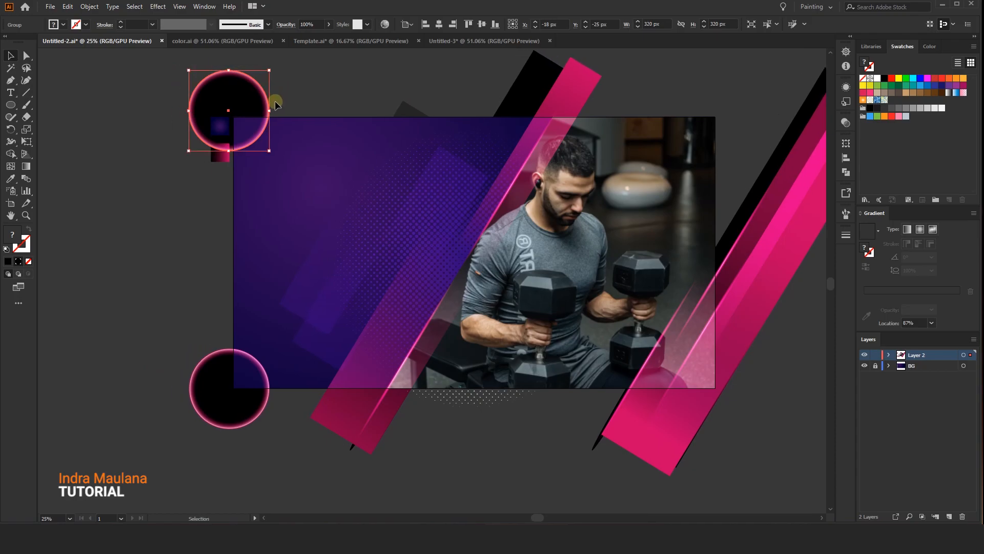
- Create a locked new layer named Text that holds an in-place front copy of the top-left ring
click(949, 516)
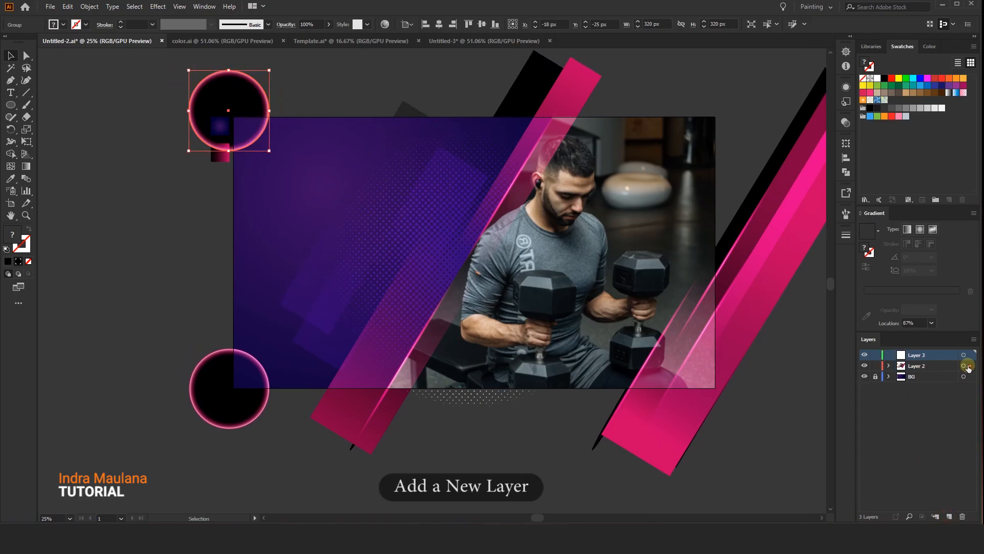
click(65, 8)
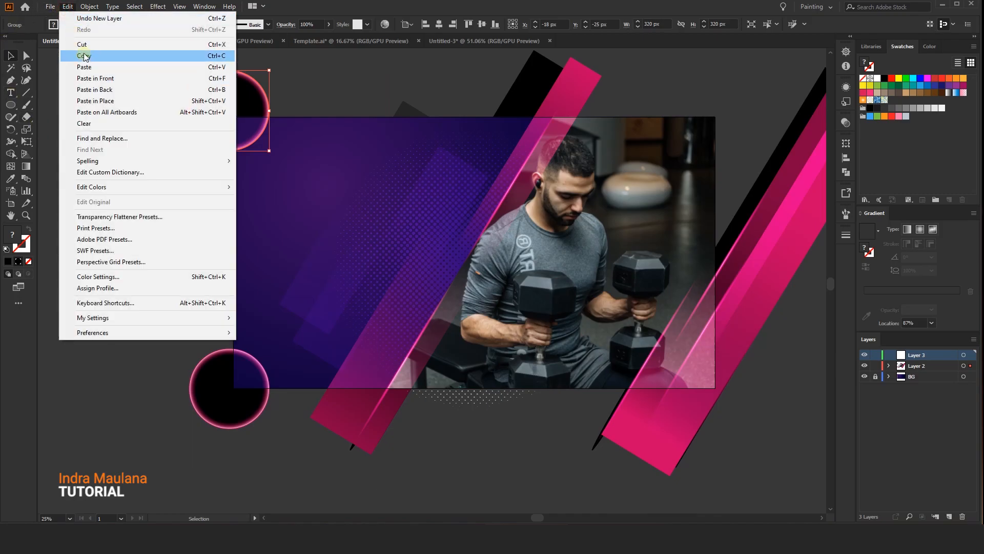
click(84, 55)
click(71, 8)
click(103, 78)
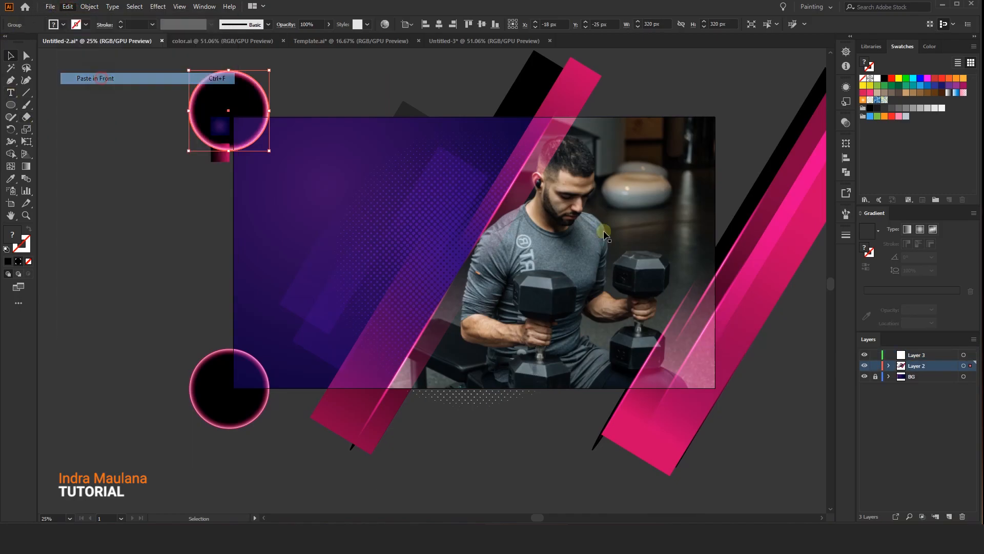
drag(973, 366, 963, 357)
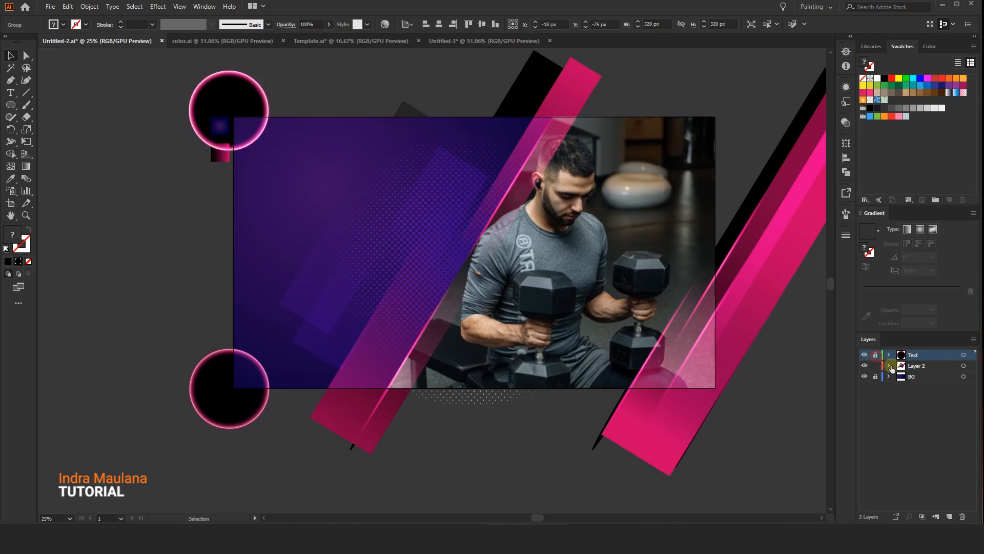
- Draw a 1920 × 1080 px rectangle on Layer 2 and centre it horizontally and vertically on the artboard
click(908, 366)
drag(417, 319, 367, 318)
right_click(10, 104)
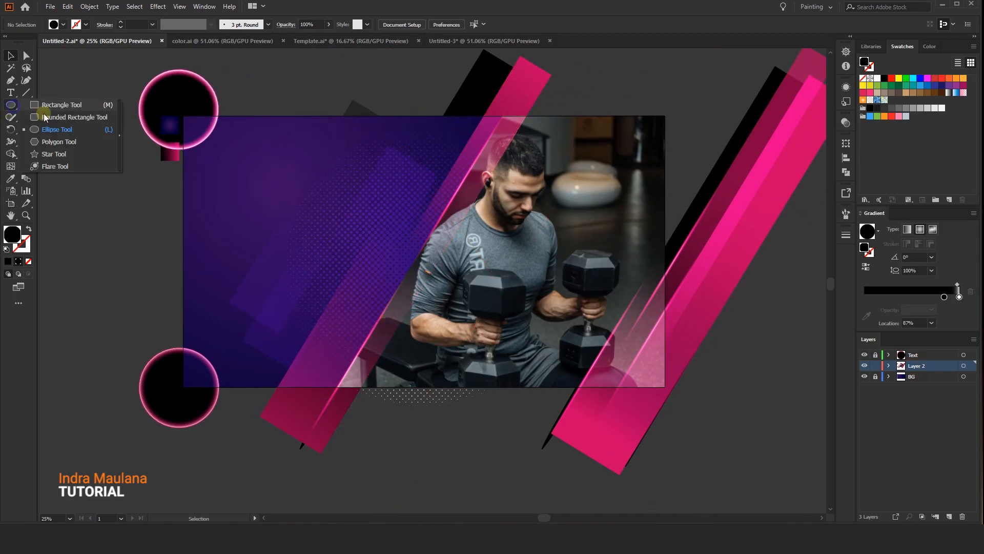
click(57, 104)
click(234, 176)
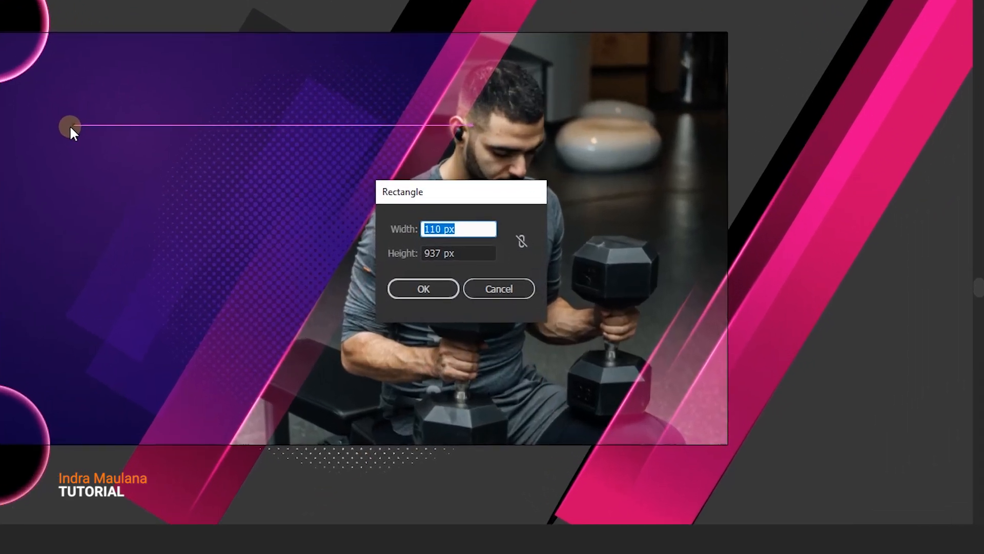
click(454, 251)
text(1)
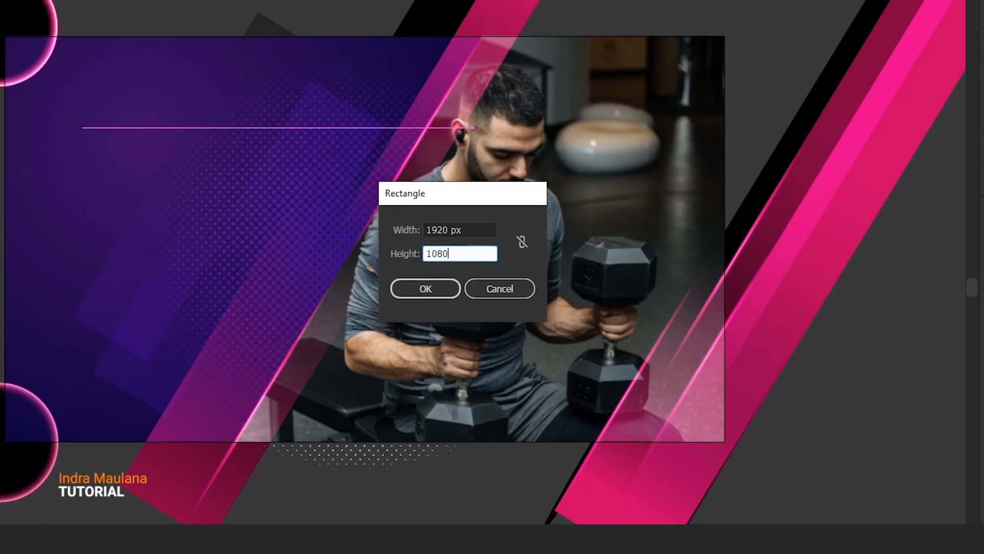
text(080)
key(Return)
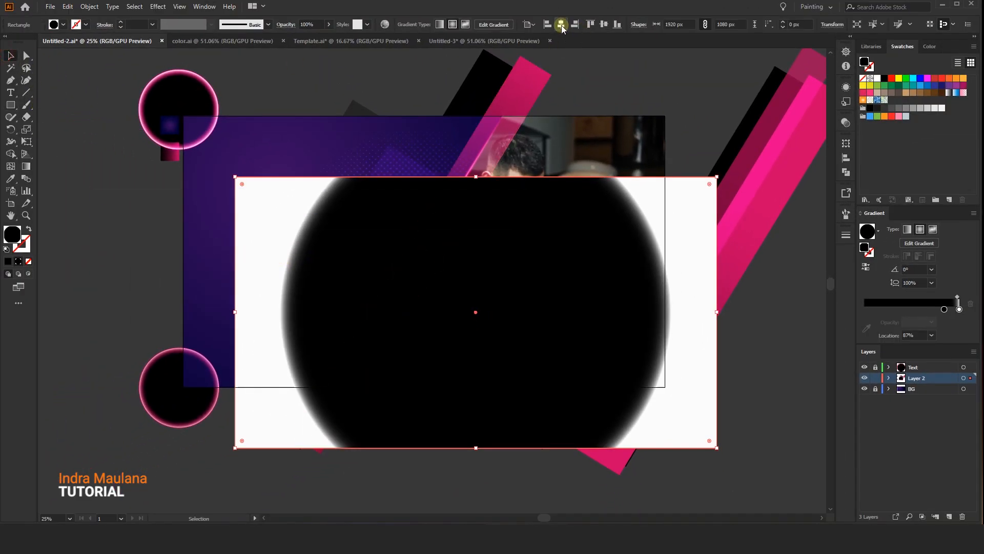
click(561, 25)
click(604, 25)
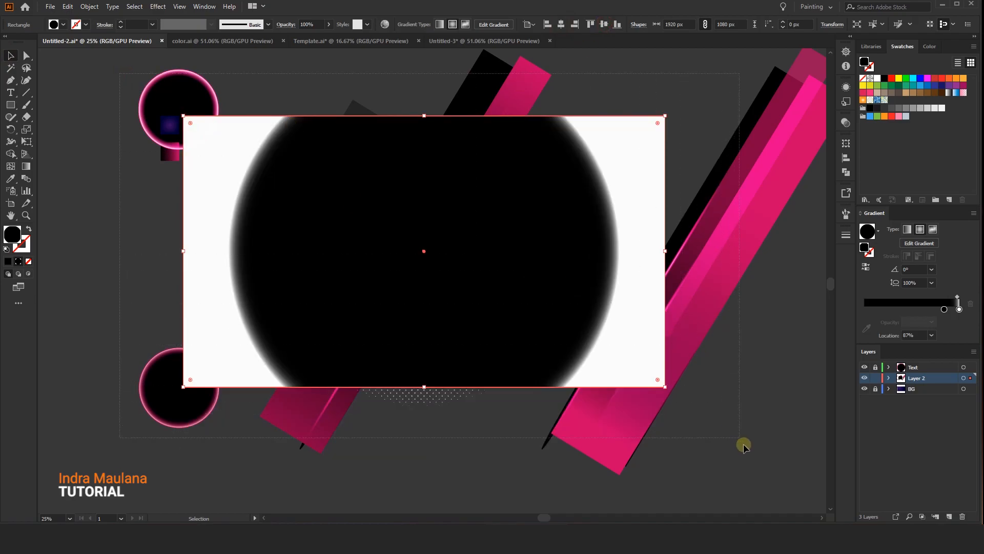
- Clip all Layer 2 artwork to the banner-sized rectangle with a clipping mask
key(ctrl+a)
right_click(544, 193)
click(589, 279)
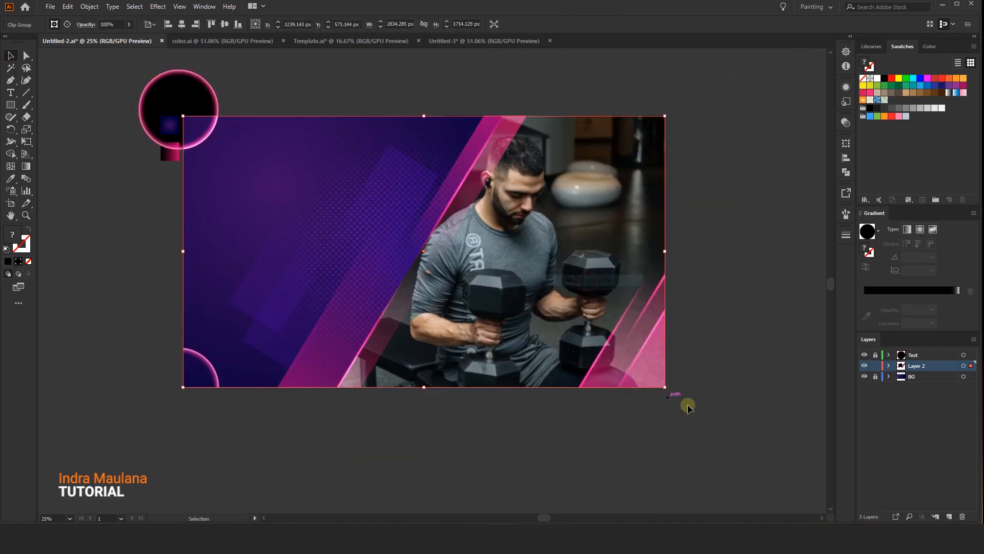
click(705, 272)
scroll(248, 152, up, 1)
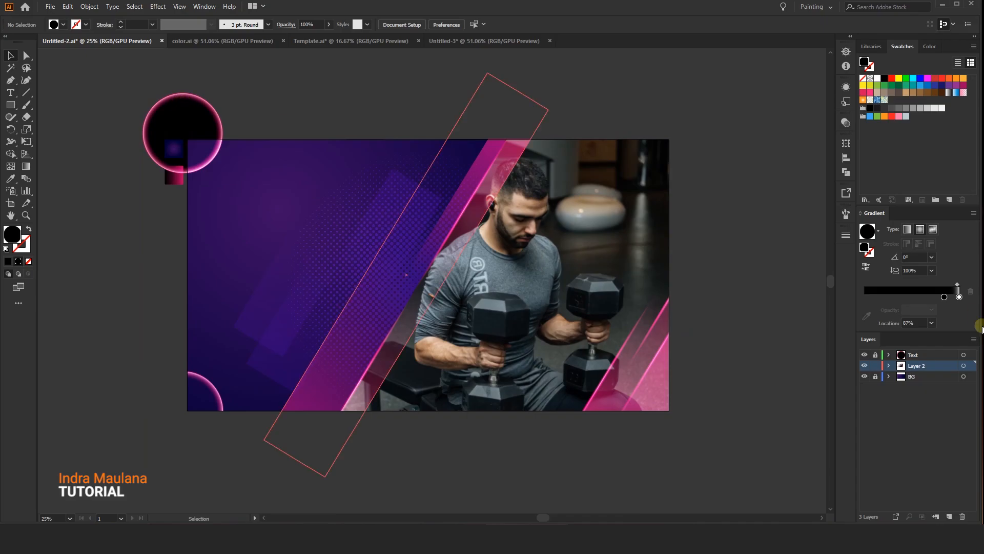
- Lock Layer 2, unlock the Text layer and move its ring to the banner's middle at about X 928, Y 583 px
click(876, 365)
click(913, 355)
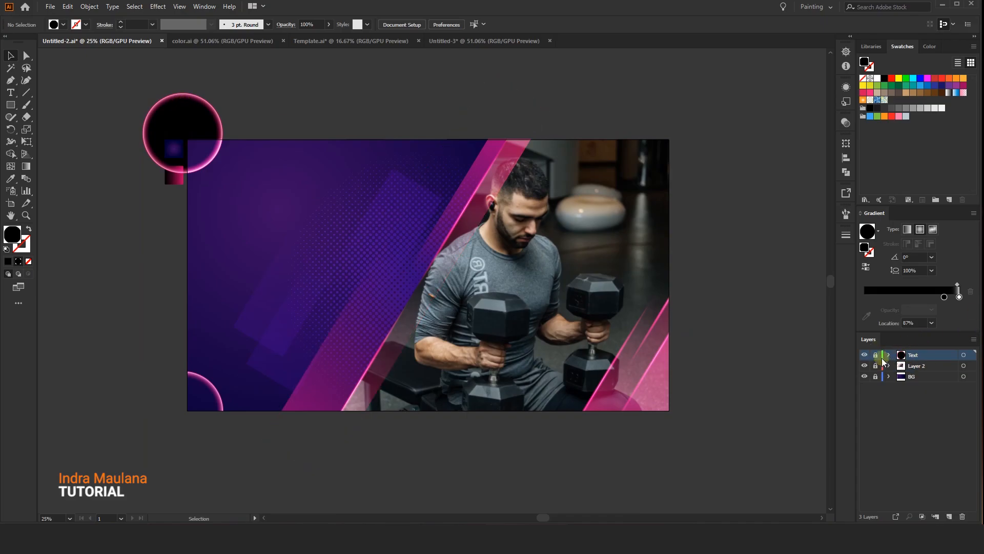
drag(174, 150, 422, 289)
click(405, 177)
scroll(410, 113, down, 1)
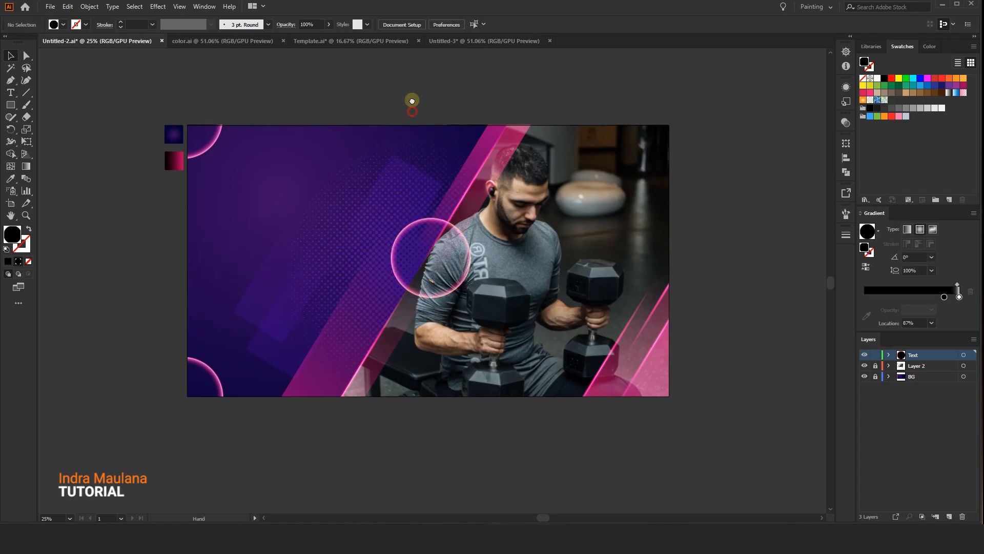
drag(421, 276, 429, 269)
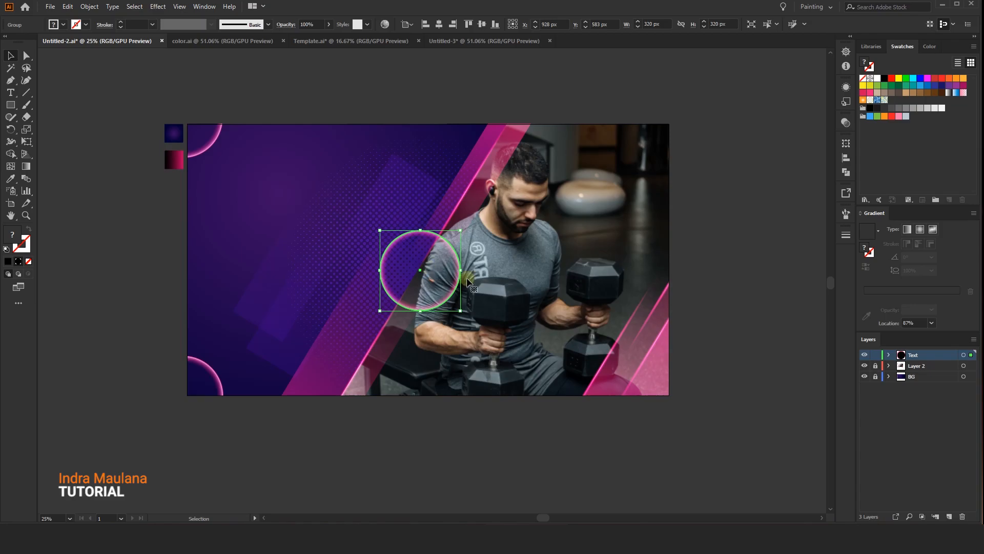
- Lock the Text layer, unlock Layer 2 and isolate the gym photo's nested clip group for editing
click(876, 355)
click(912, 367)
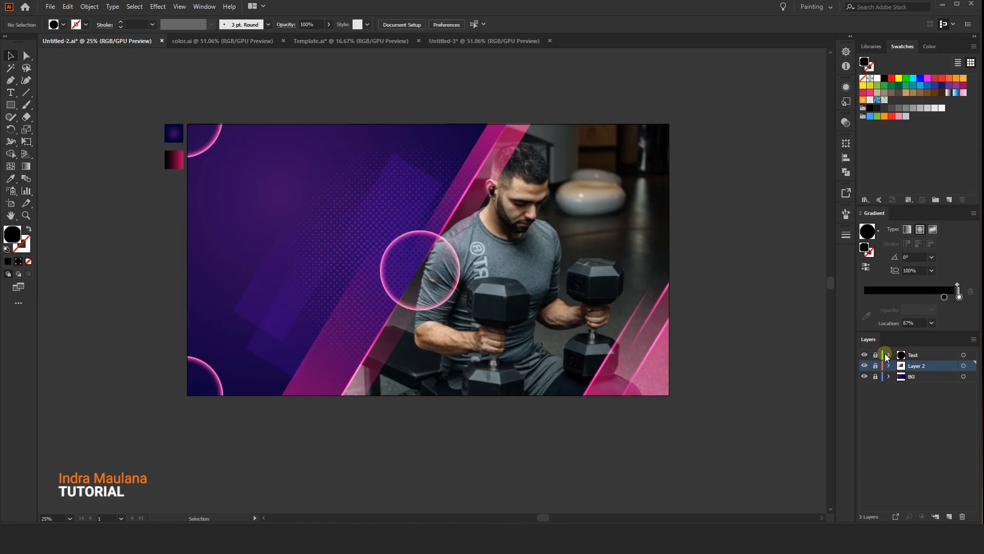
click(615, 208)
right_click(607, 217)
click(640, 288)
double_click(614, 204)
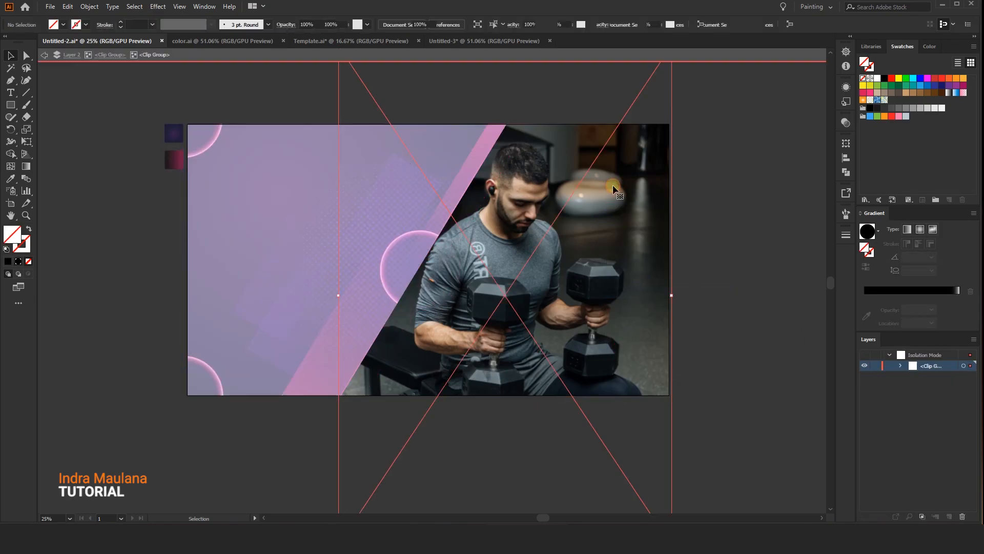
- Scale the gym photo down to about 1148 × 1722 px and reposition it so more of the man shows within the slanted mask
scroll(630, 166, up, 3)
scroll(643, 145, down, 4)
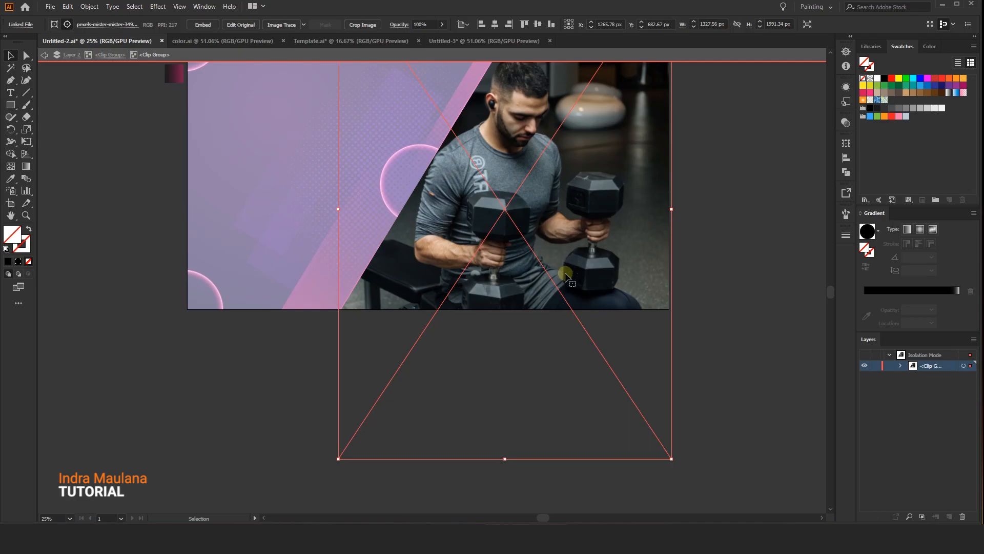
scroll(615, 182, up, 2)
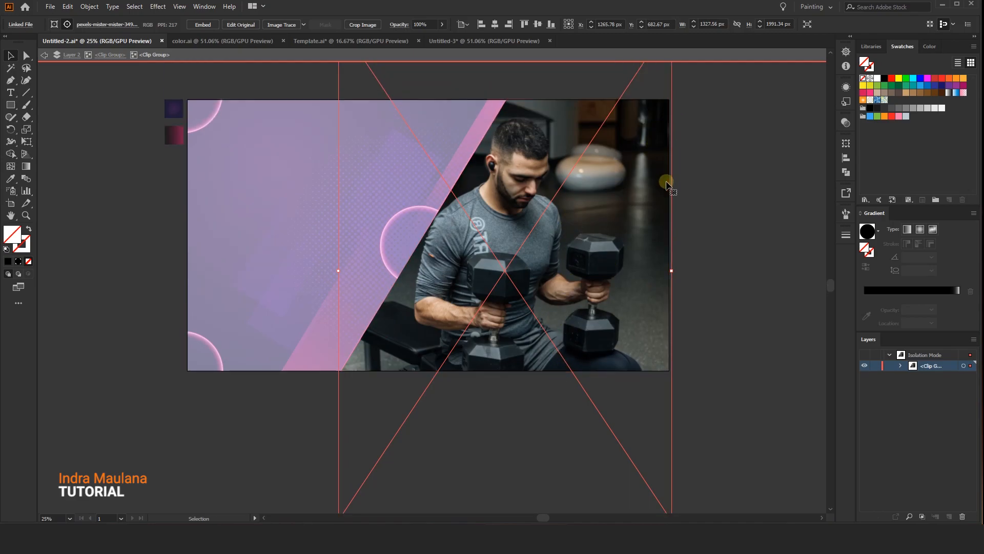
scroll(672, 98, up, 2)
drag(668, 81, 635, 100)
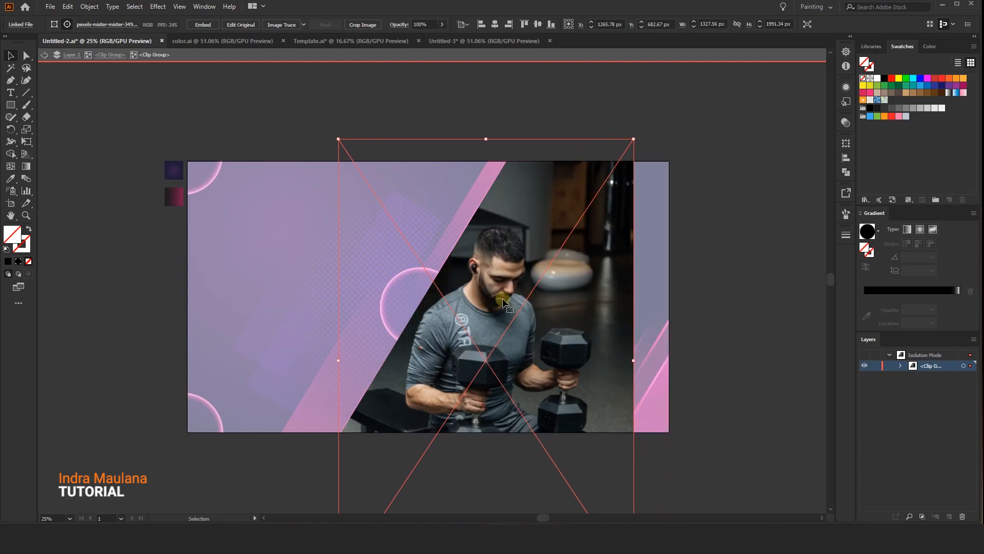
drag(498, 335, 514, 297)
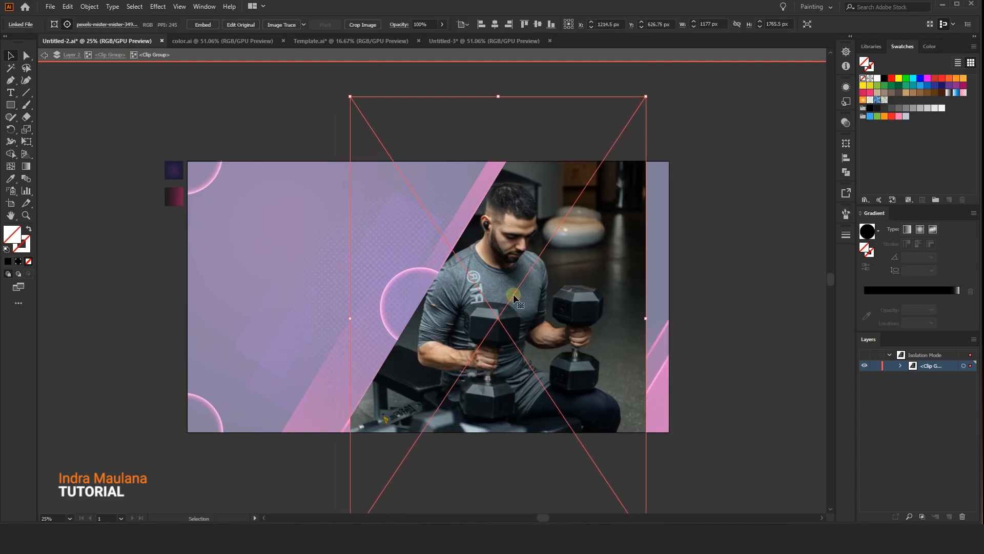
drag(646, 95, 639, 108)
drag(546, 269, 556, 259)
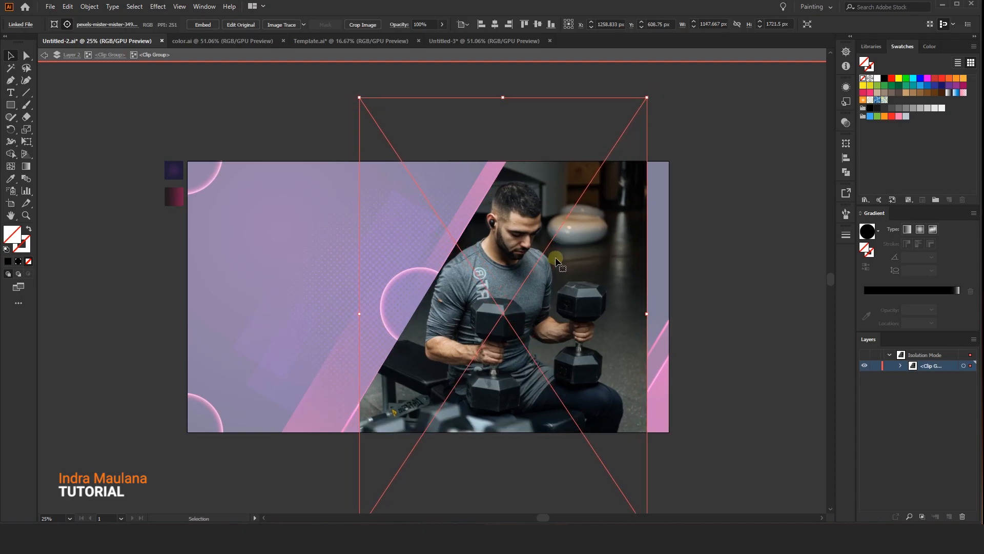
scroll(375, 351, down, 3)
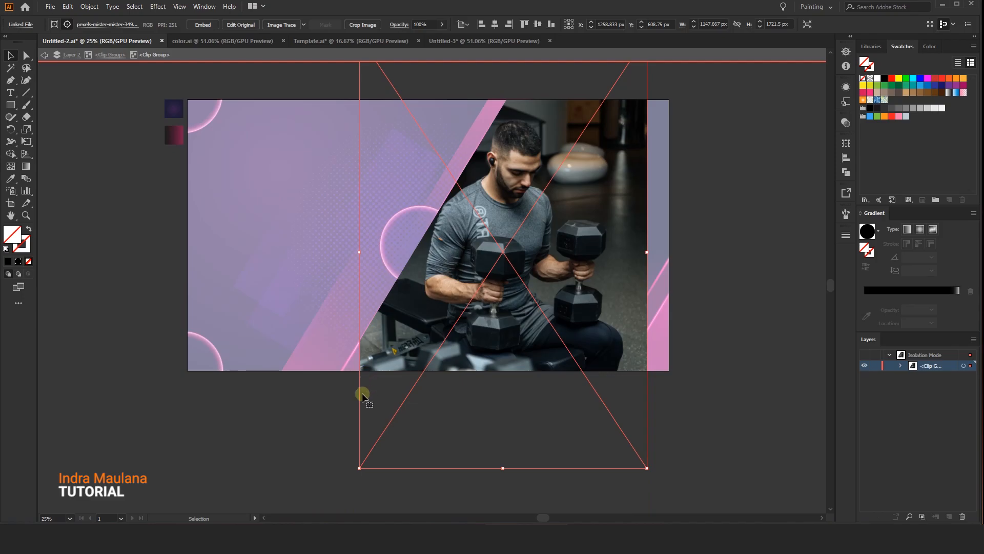
scroll(470, 313, up, 2)
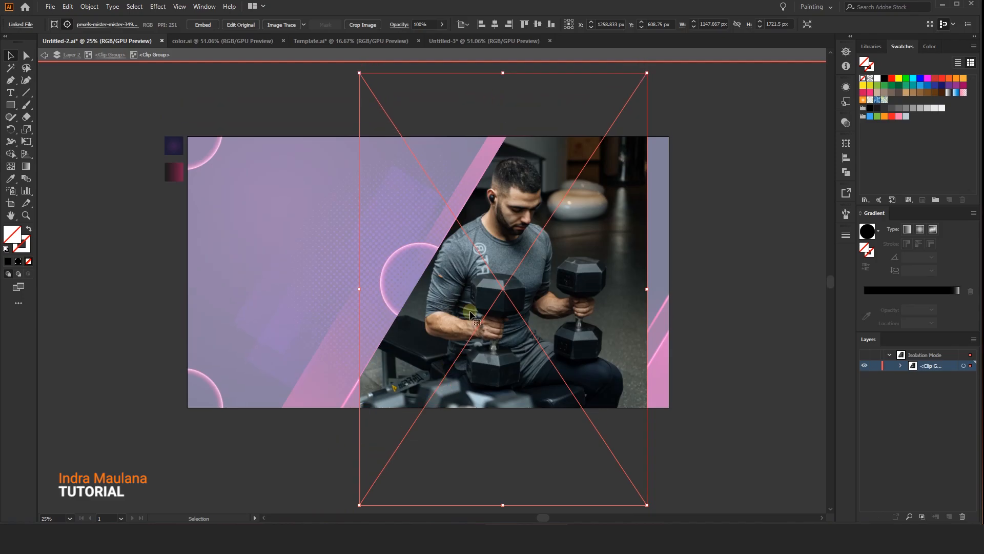
- Duplicate the gym photo in place, in front of the original
click(67, 6)
click(89, 56)
click(67, 7)
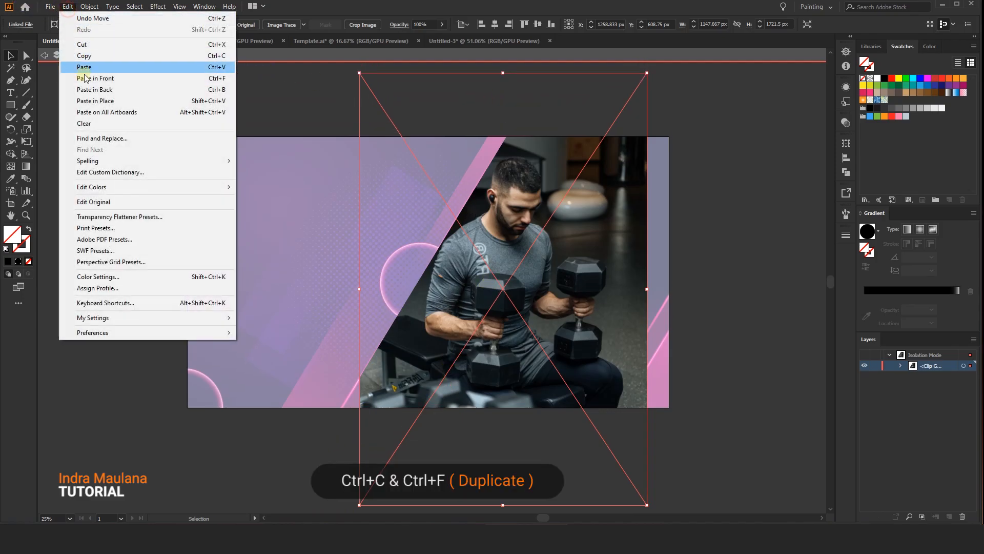
click(86, 78)
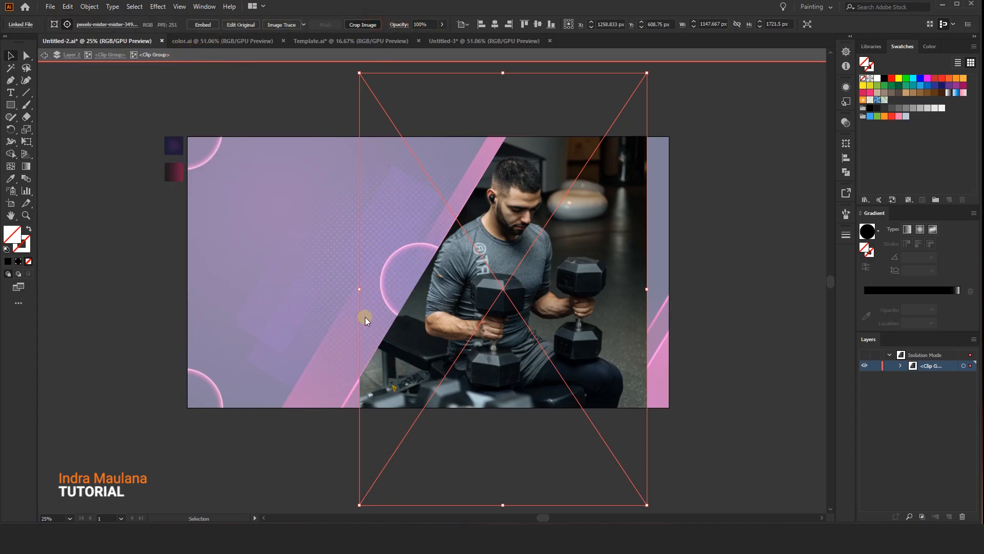
- Crop the photo copy to a strip about 35 px wide along its right edge and stretch it outward past the banner's right side
click(542, 279)
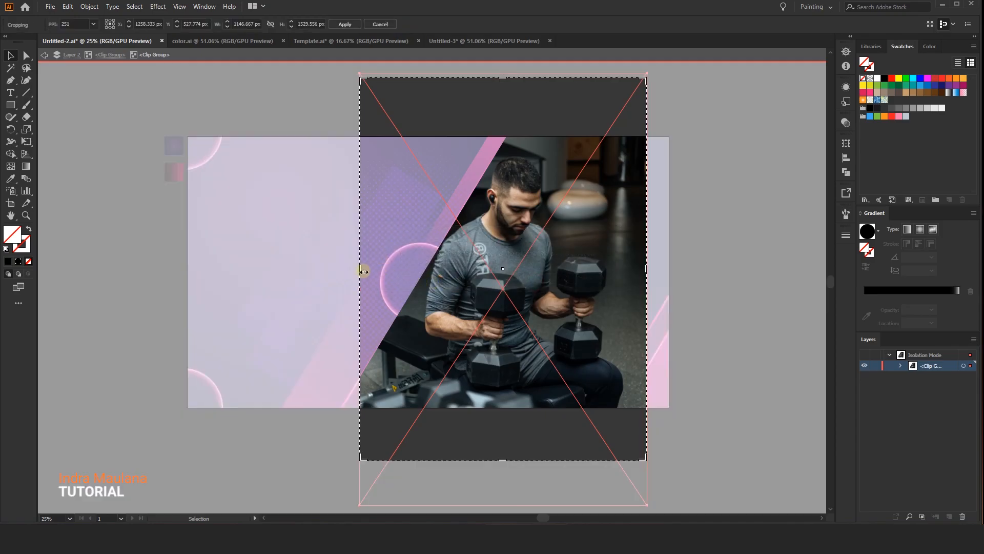
drag(362, 269, 739, 269)
click(345, 24)
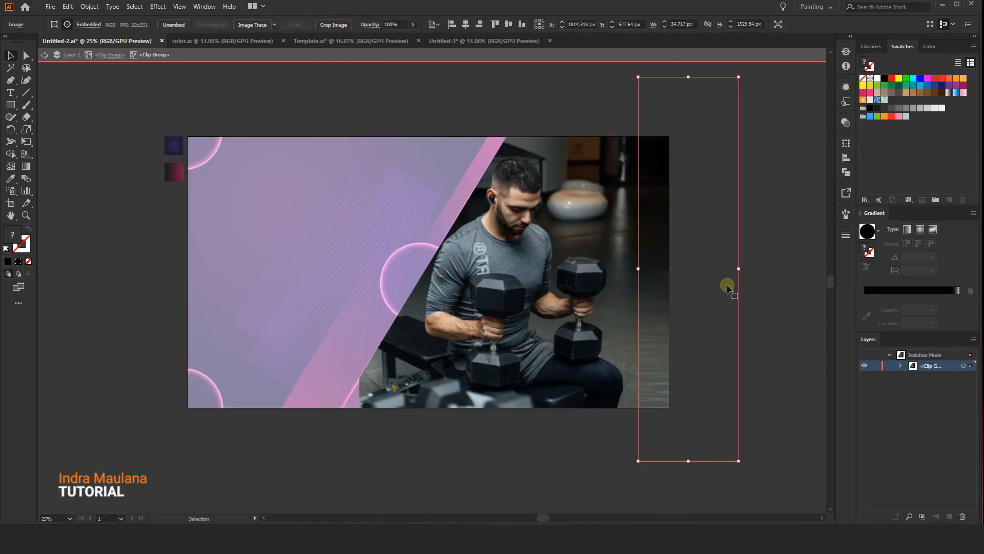
- Group the gym photo with the stretched edge strip
shift+click(616, 322)
right_click(616, 321)
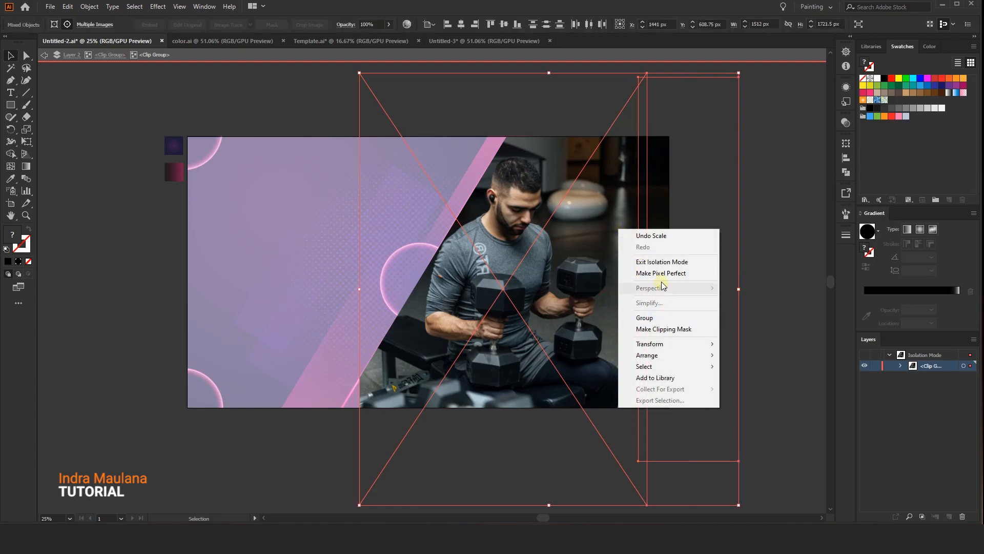
click(656, 323)
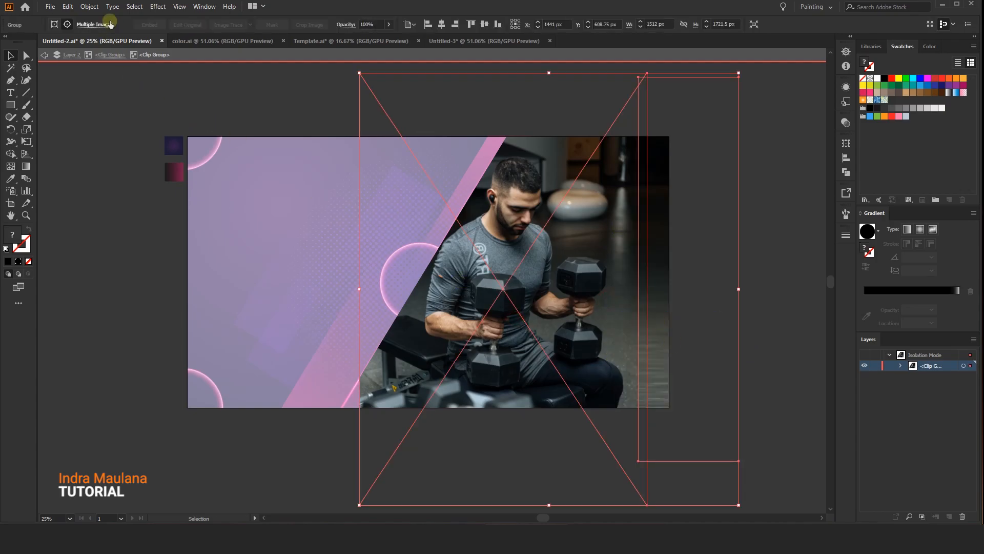
- Paste a gym photo copy in front, crop it to a narrow strip along its left edge and stretch it outward
click(70, 7)
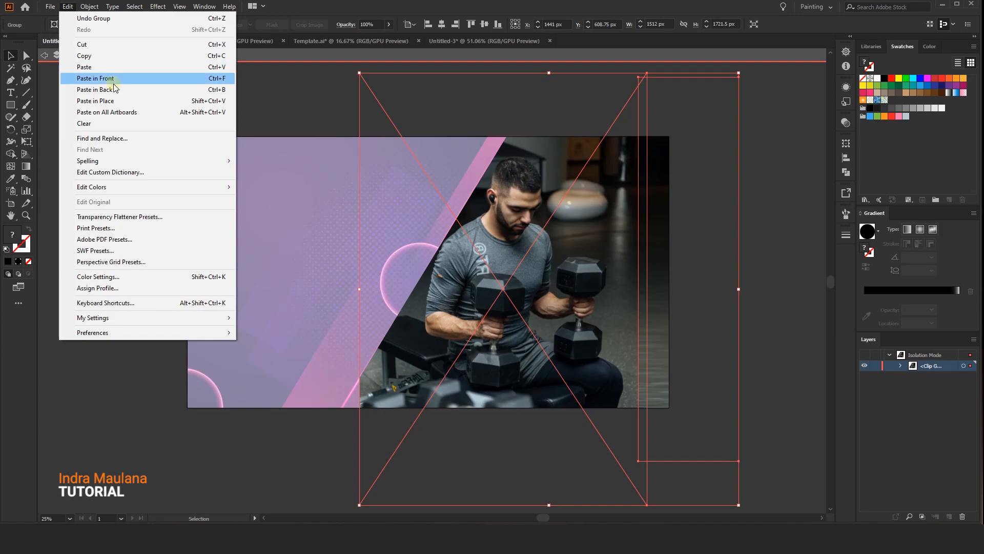
click(95, 78)
click(519, 169)
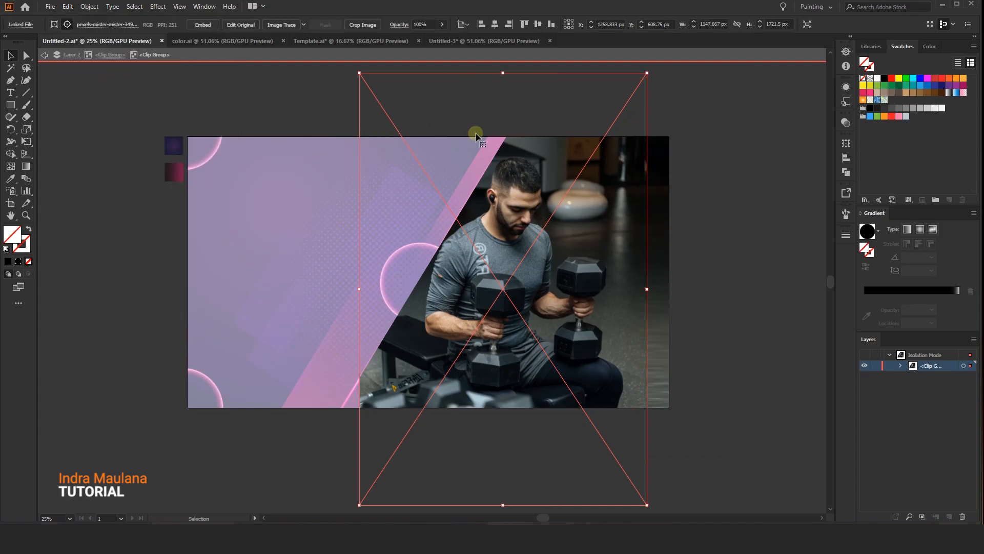
click(356, 25)
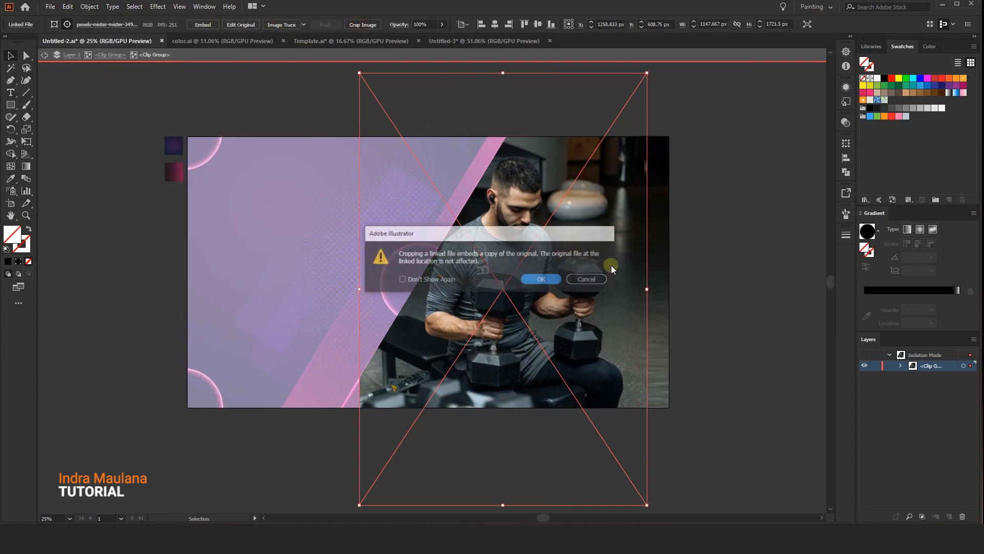
click(539, 279)
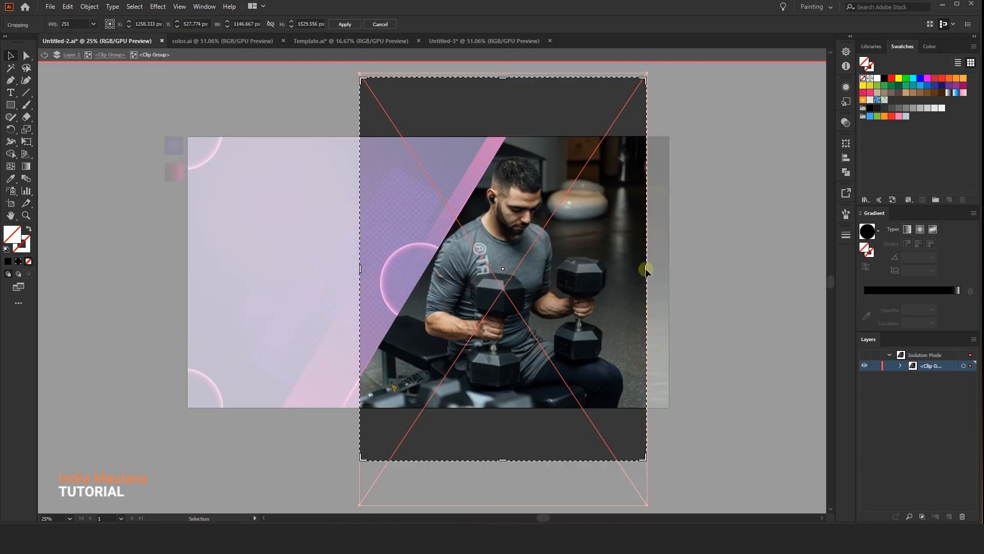
drag(645, 269, 326, 267)
click(345, 24)
- Group the gym photo with both stretched edge strips and leave isolation mode
key(ctrl+a)
right_click(604, 211)
click(618, 304)
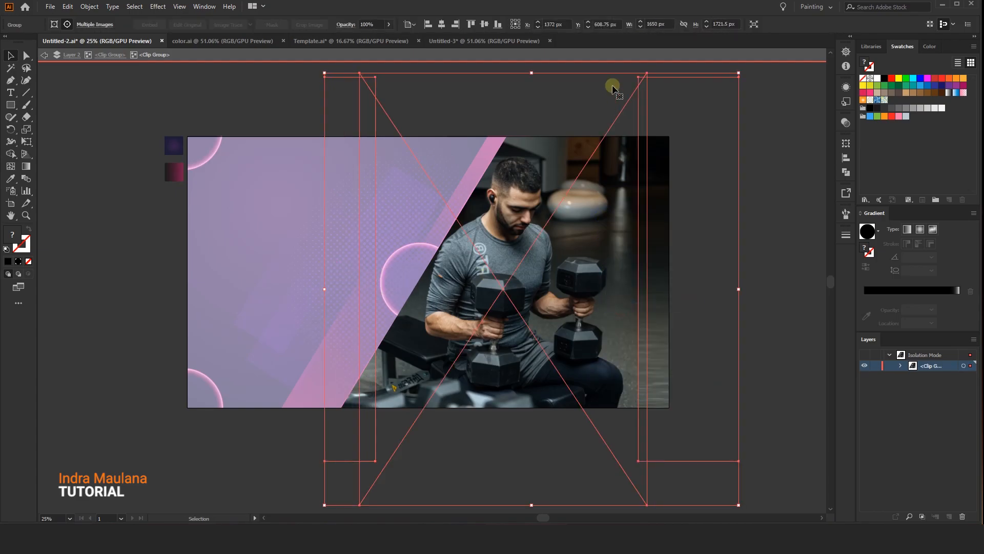
click(610, 55)
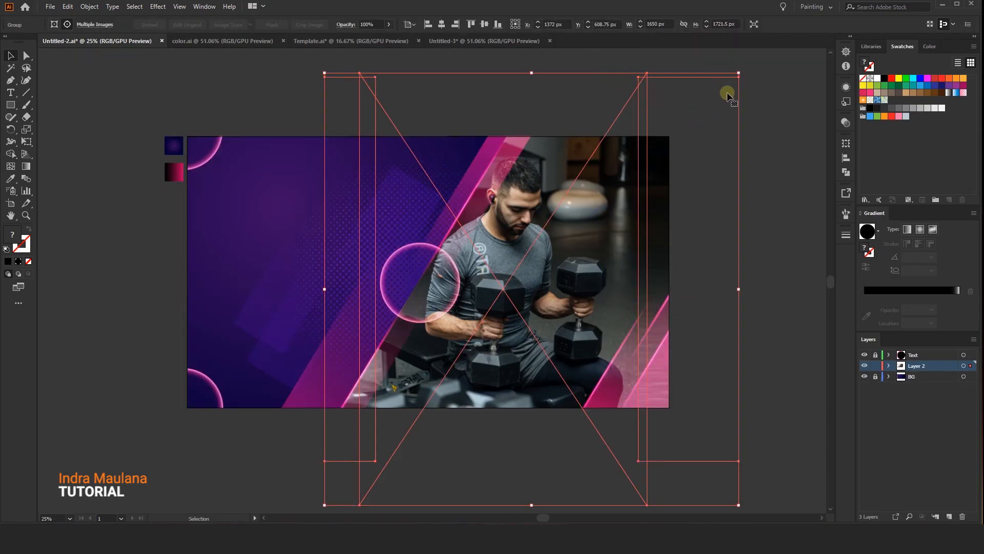
- Scale the gym photo group down to about 1566 × 1634 px and reposition it within the slanted mask
drag(739, 73, 719, 94)
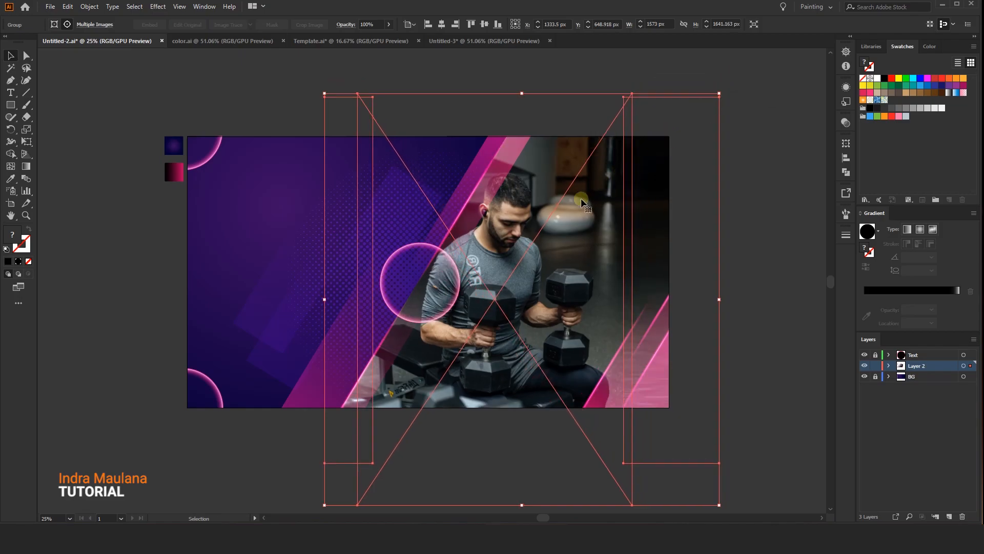
mouse_move(512, 259)
mouse_down()
mouse_move(522, 269)
mouse_move(523, 254)
mouse_up()
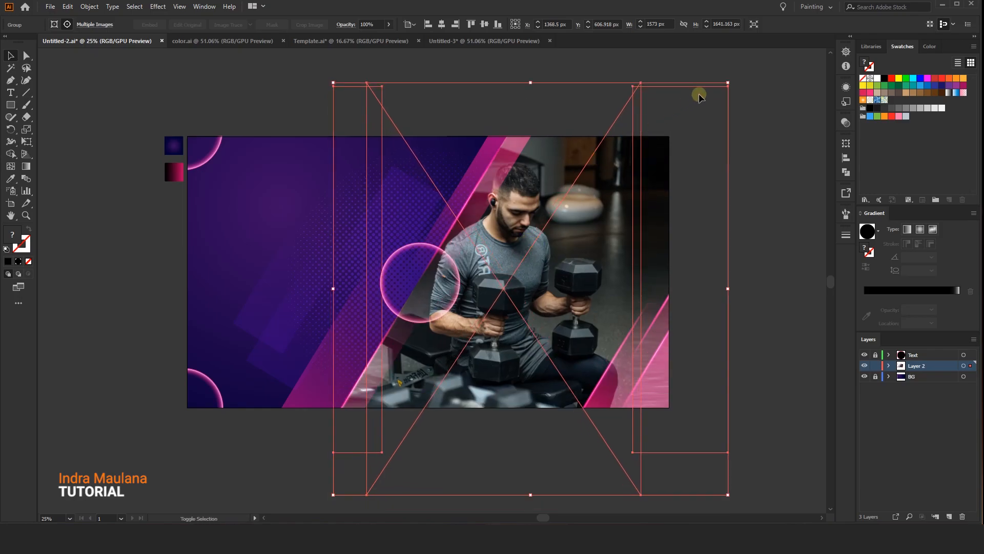
drag(729, 82, 727, 85)
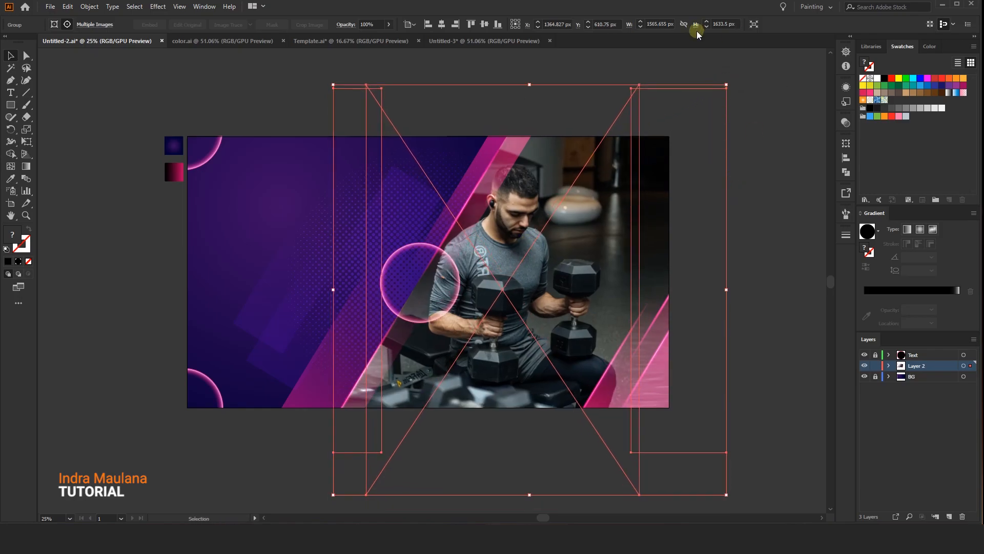
click(785, 102)
- Lock Layer 2, unlock the Text layer, paste the copied logo, headline, body and contact text there, and place it over the banner's purple area
key(space)
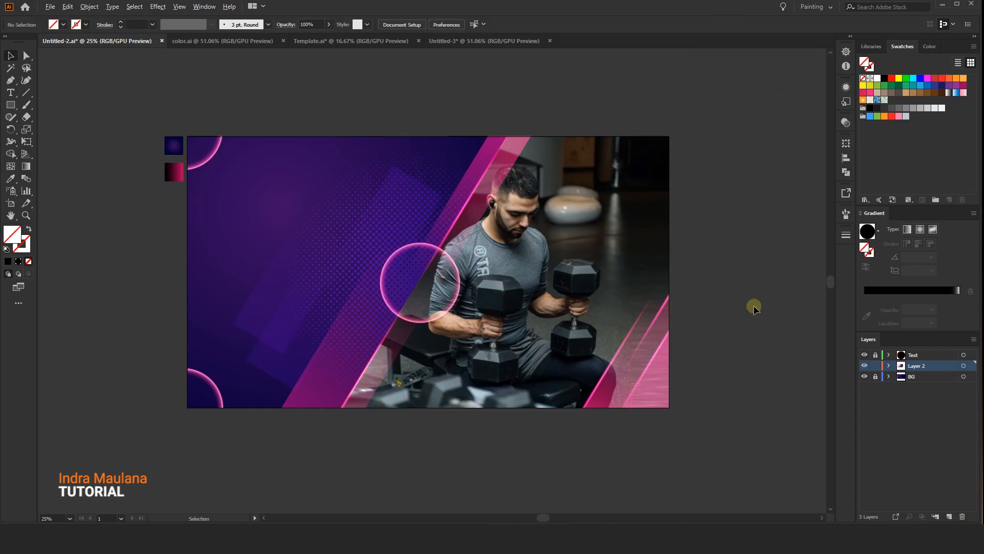
scroll(752, 308, down, 1)
scroll(749, 315, up, 1)
drag(740, 273, 745, 290)
scroll(746, 291, down, 1)
drag(733, 254, 735, 259)
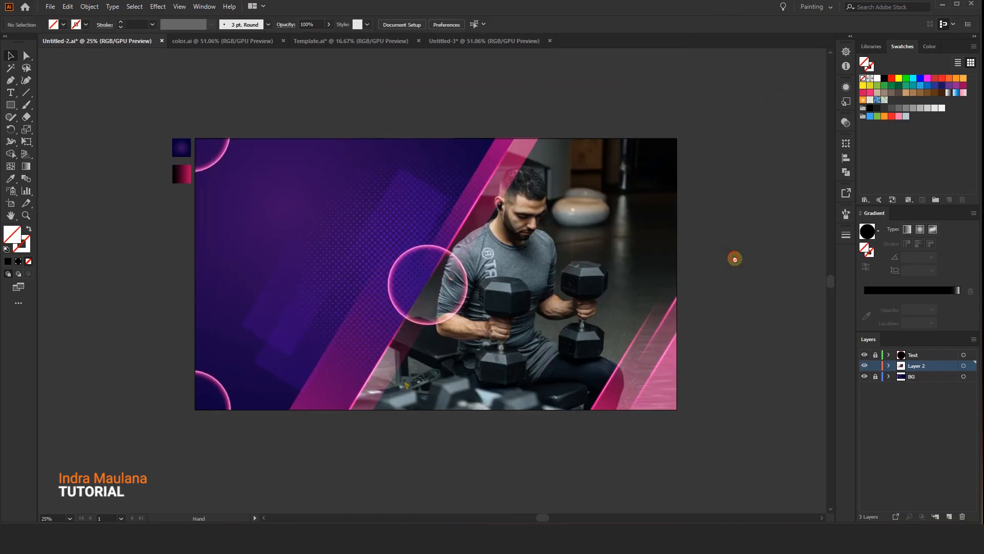
click(905, 355)
drag(711, 422, 734, 444)
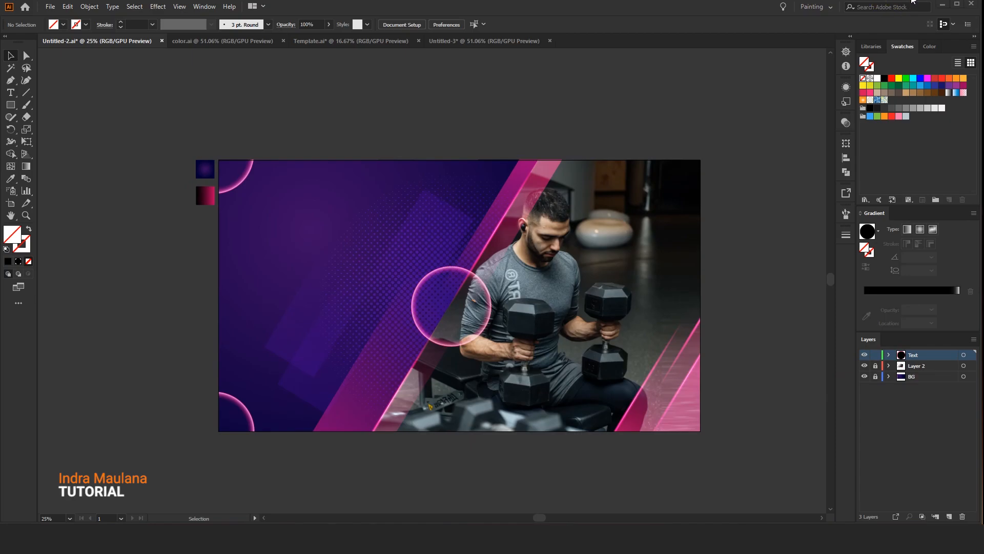
key(ctrl+v)
drag(428, 321, 289, 242)
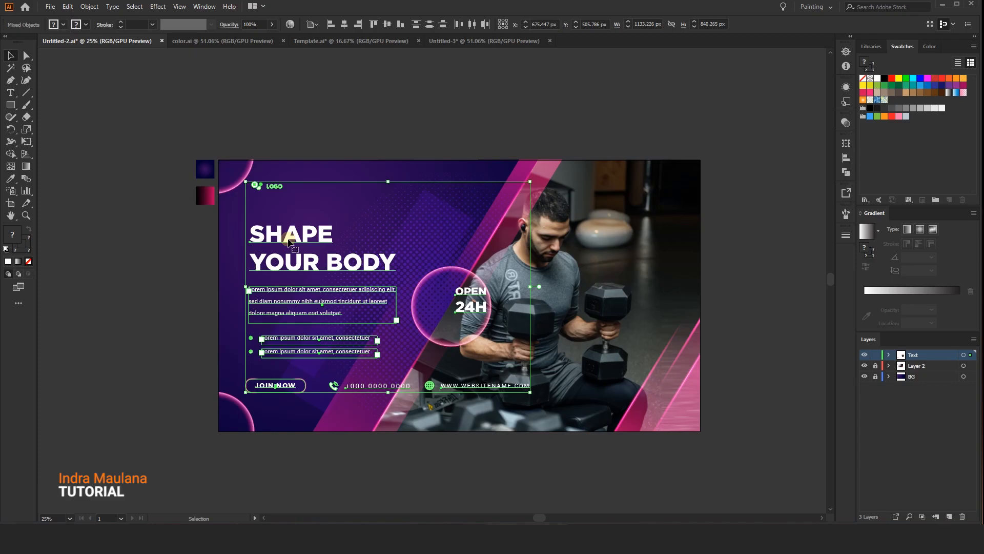
double_click(290, 242)
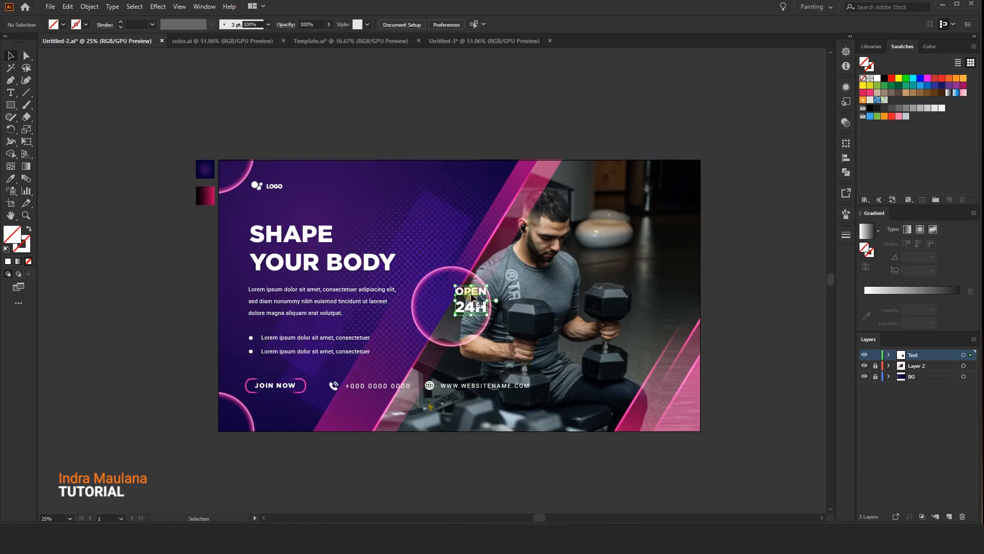
- Center the OPEN 24H text inside the middle glowing ring and scale the ring down around it
double_click(479, 61)
drag(501, 312, 463, 323)
shift+click(481, 280)
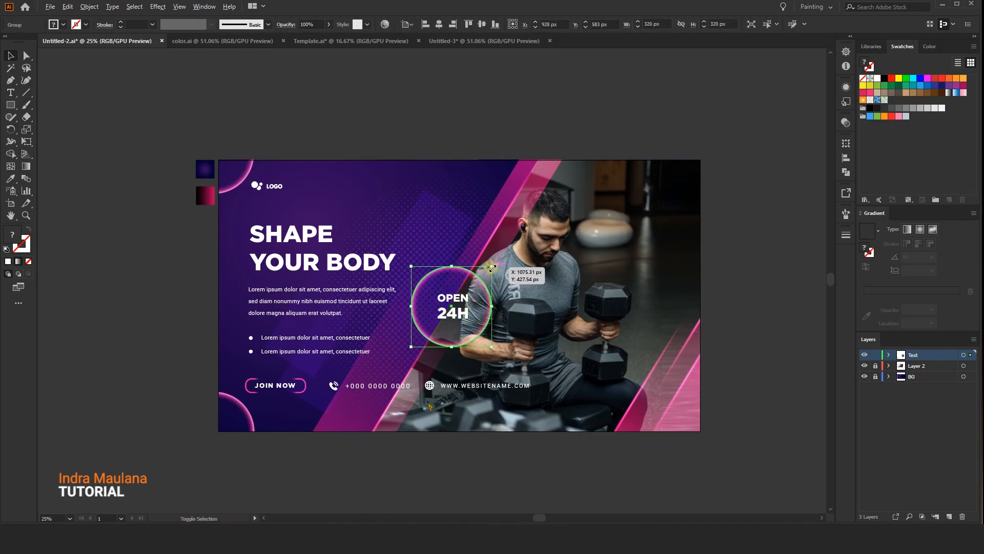
click(456, 224)
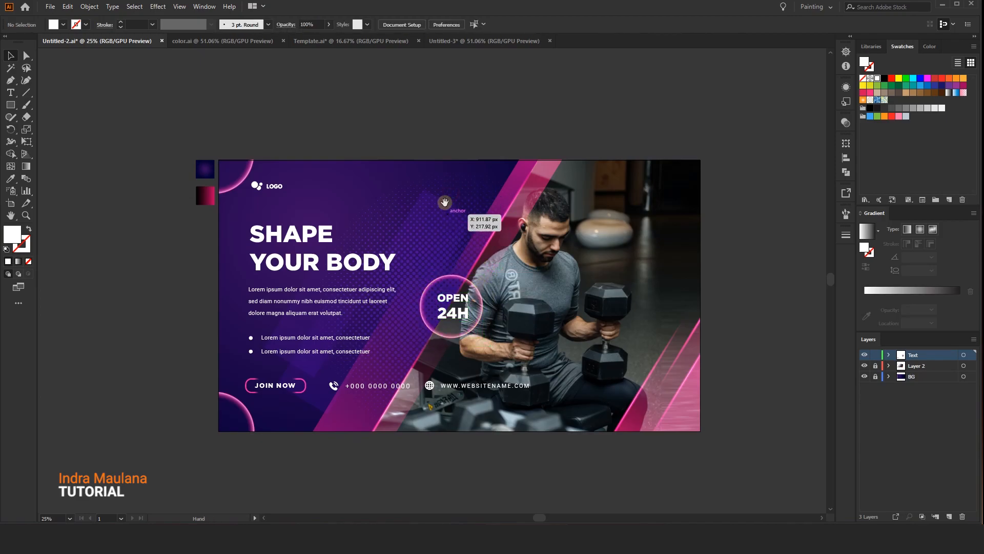
- Inspect the banner's text placement, glowing rings and gym photo
drag(444, 203, 463, 208)
drag(587, 403, 605, 399)
drag(426, 397, 402, 397)
click(447, 449)
drag(524, 478, 495, 469)
drag(667, 313, 644, 332)
scroll(422, 178, down, 1)
drag(450, 142, 460, 175)
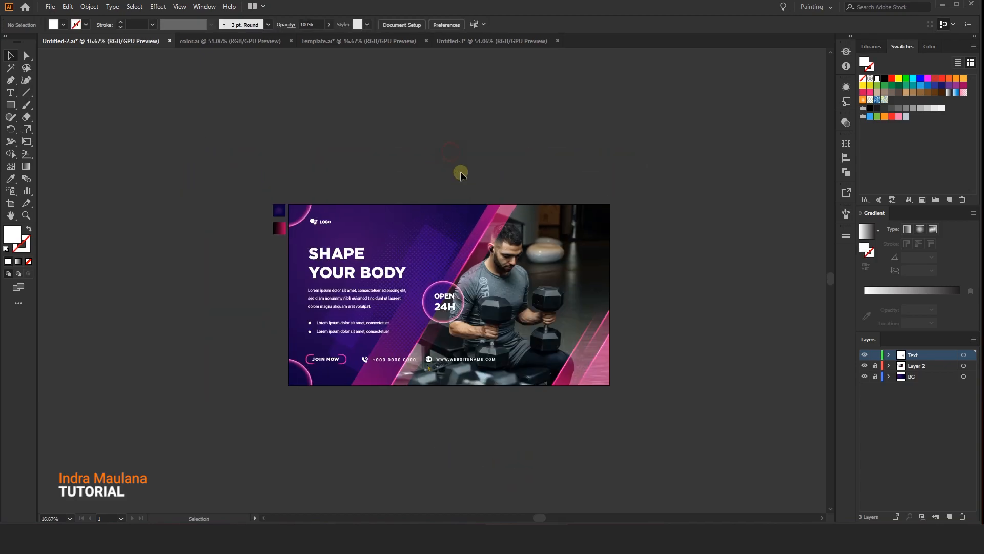
- Hide the artboards and review the complete banner against the plain white canvas
scroll(460, 176, down, 2)
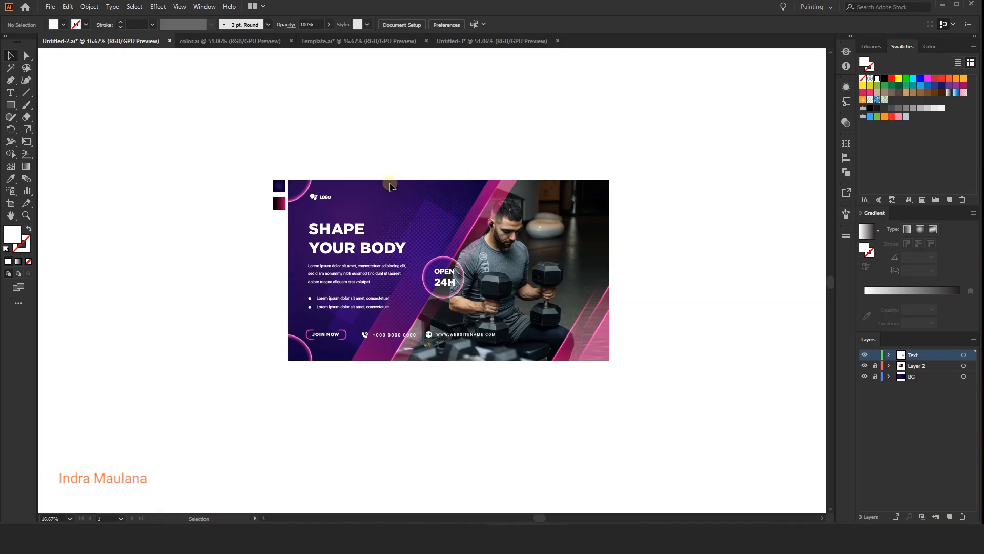
drag(333, 304, 352, 227)
click(336, 205)
click(327, 197)
drag(327, 197, 326, 204)
click(413, 175)
drag(414, 178, 402, 177)
drag(551, 191, 533, 175)
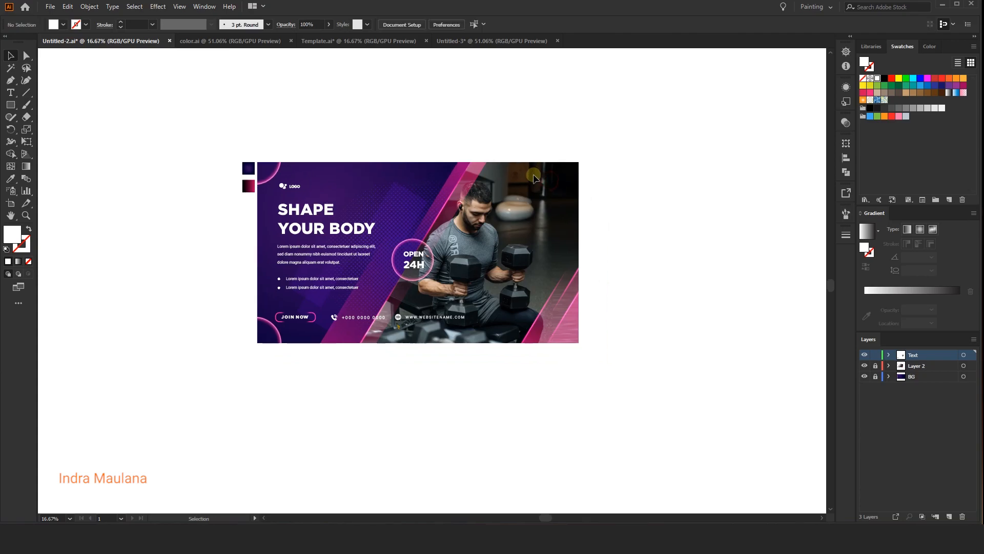
scroll(600, 288, up, 1)
drag(583, 241, 609, 329)
scroll(593, 273, down, 2)
scroll(598, 315, down, 3)
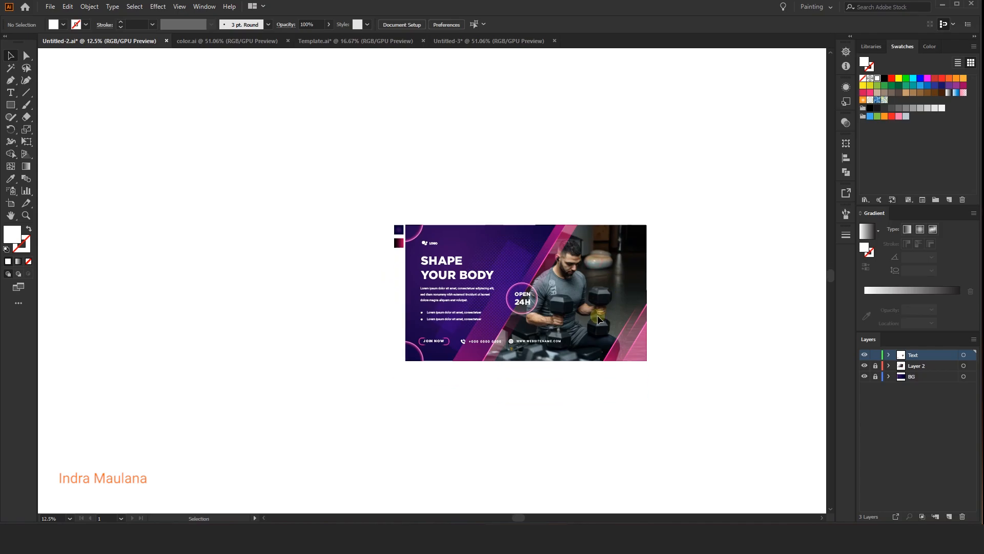
scroll(618, 383, up, 1)
scroll(645, 399, up, 1)
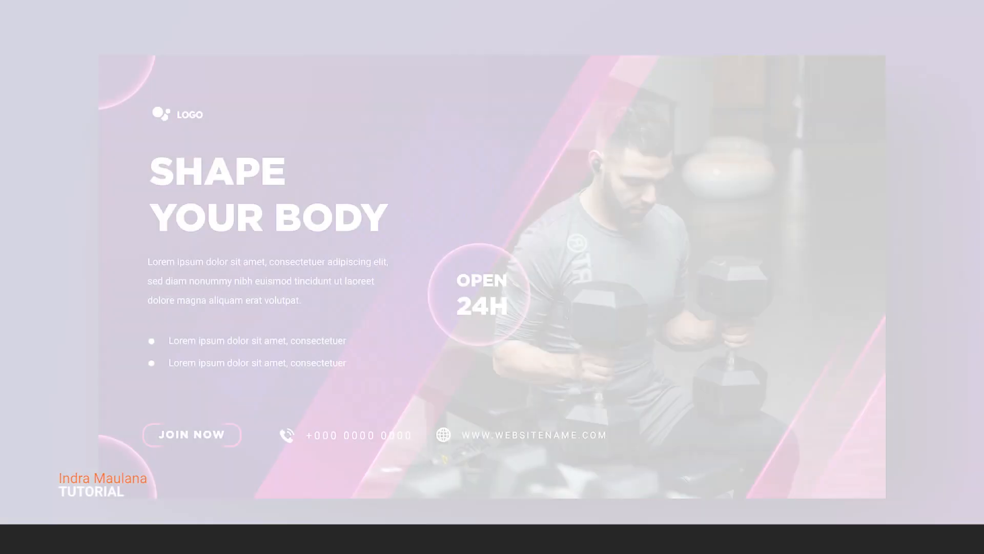